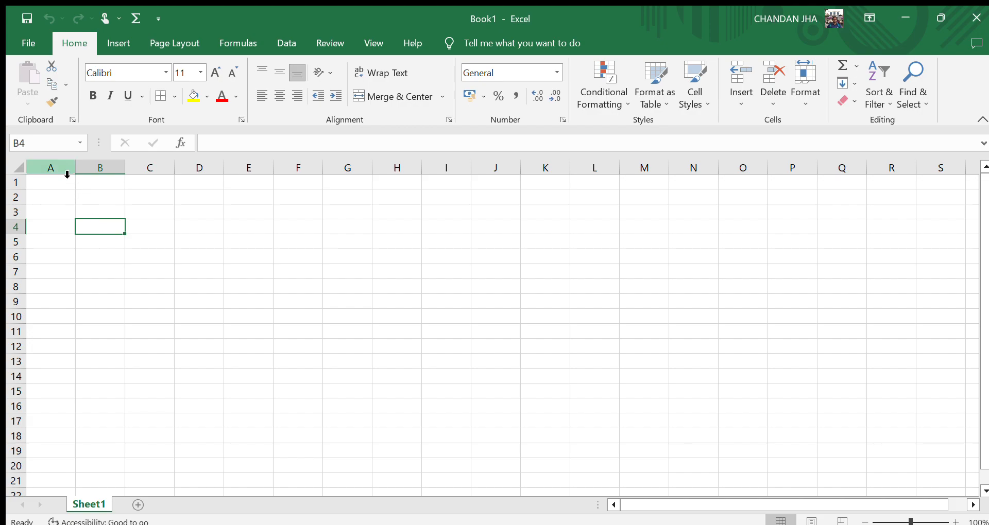
Enter the column header E.Name in cell A1.
{"action": "left_click", "coordinate": [50, 178]}
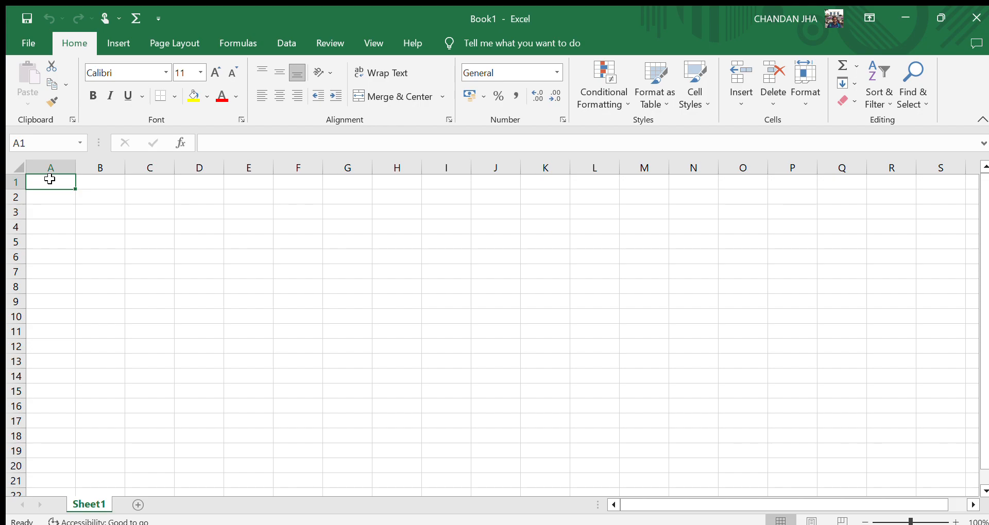
{"action": "type", "text": "E.Name"}
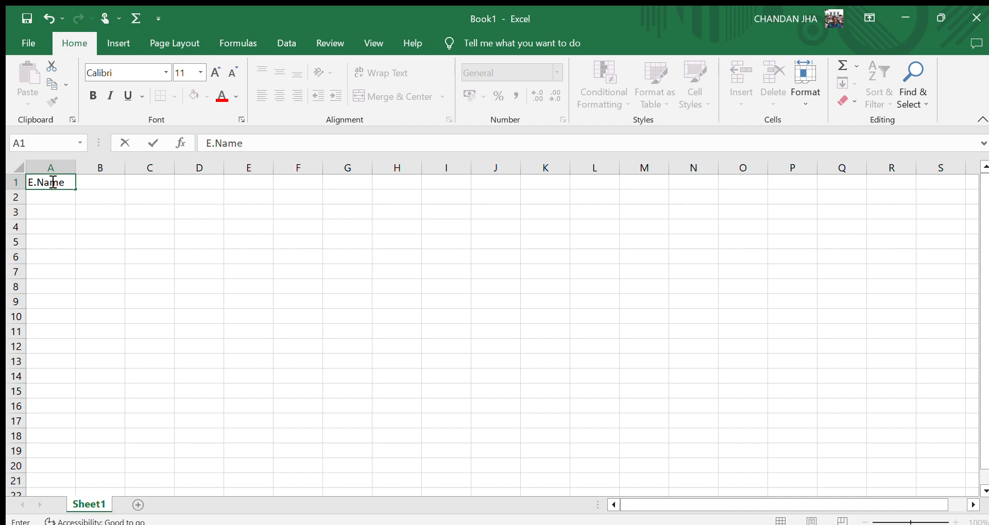
{"action": "left_click", "coordinate": [52, 198]}
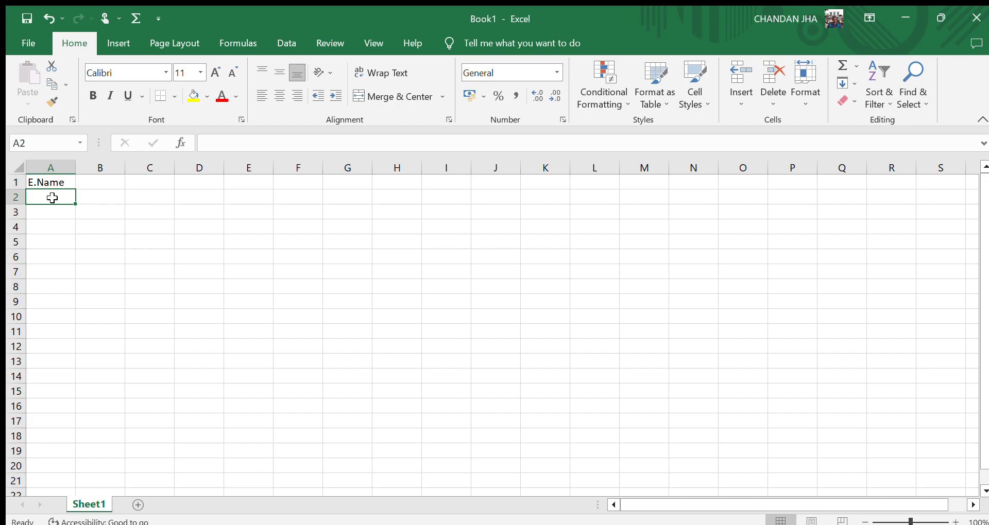
Enter the first three employee names in cells A2 to A4.
{"action": "type", "text": "A"}
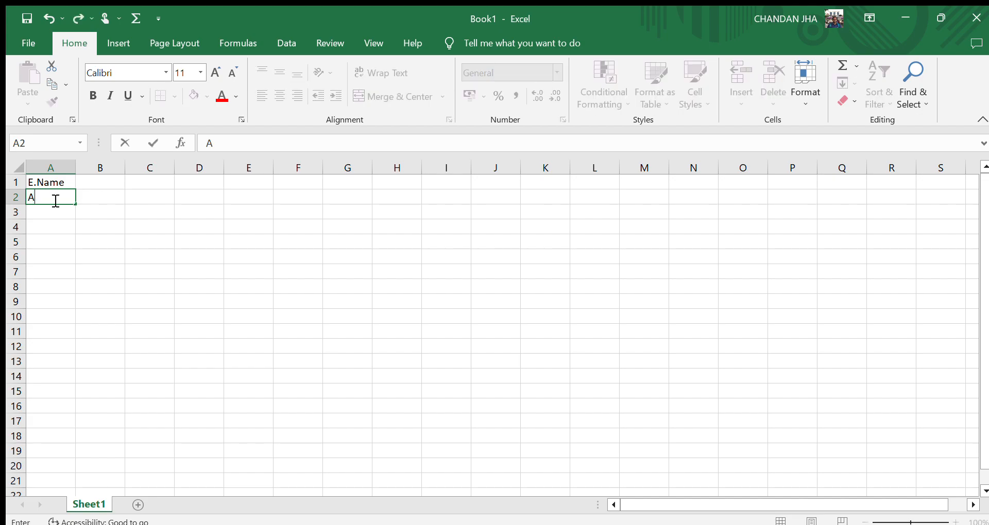
{"action": "type", "text": " Kumar"}
{"action": "key", "text": "Return"}
{"action": "type", "text": "S"}
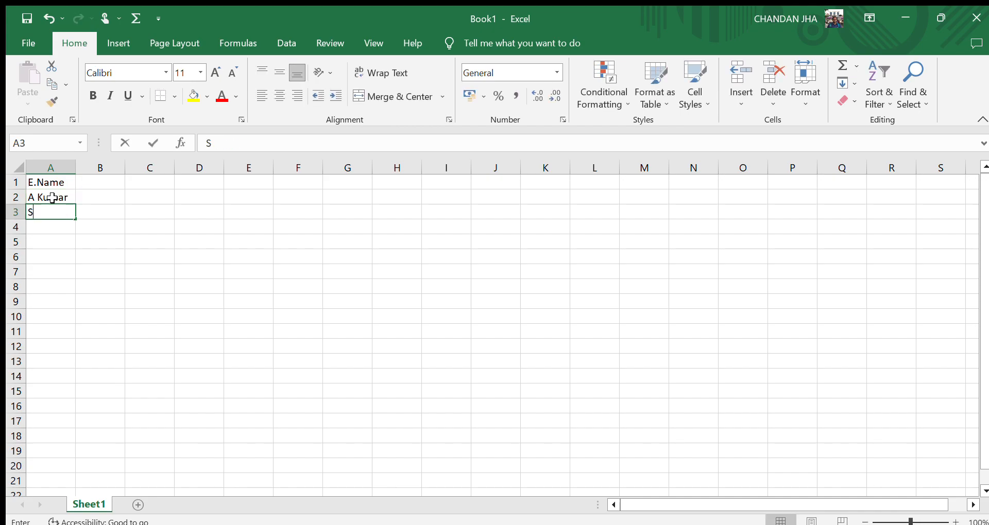
{"action": "type", "text": "anjee"}
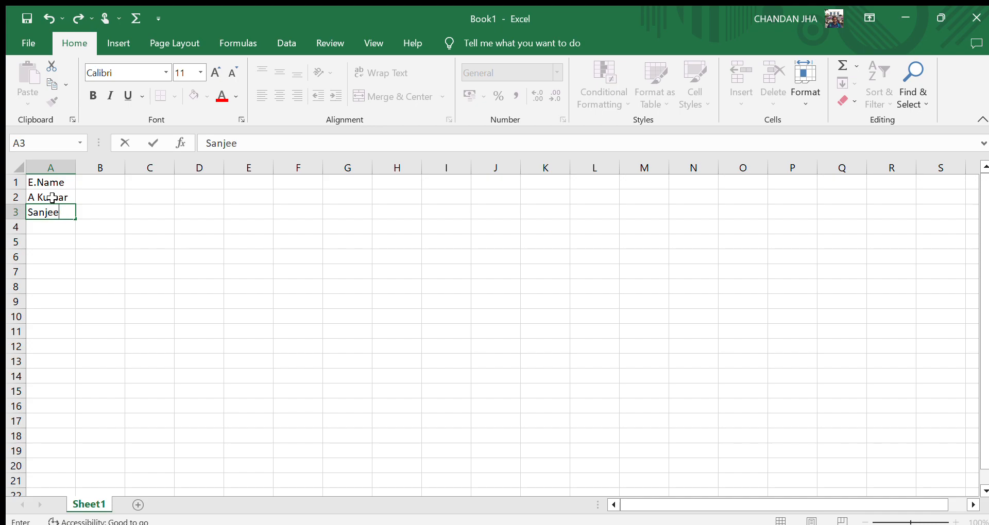
{"action": "type", "text": "v"}
{"action": "key", "text": "Return"}
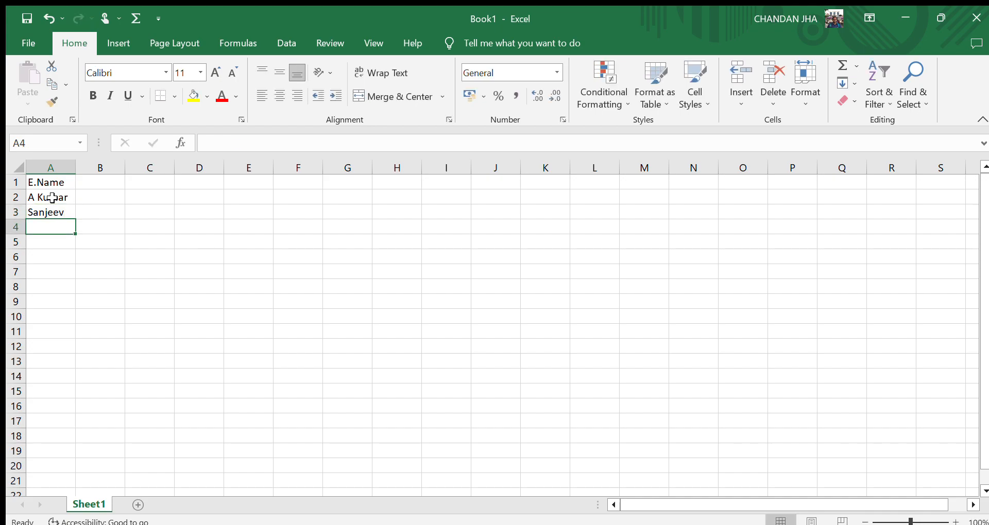
{"action": "type", "text": "Vijay"}
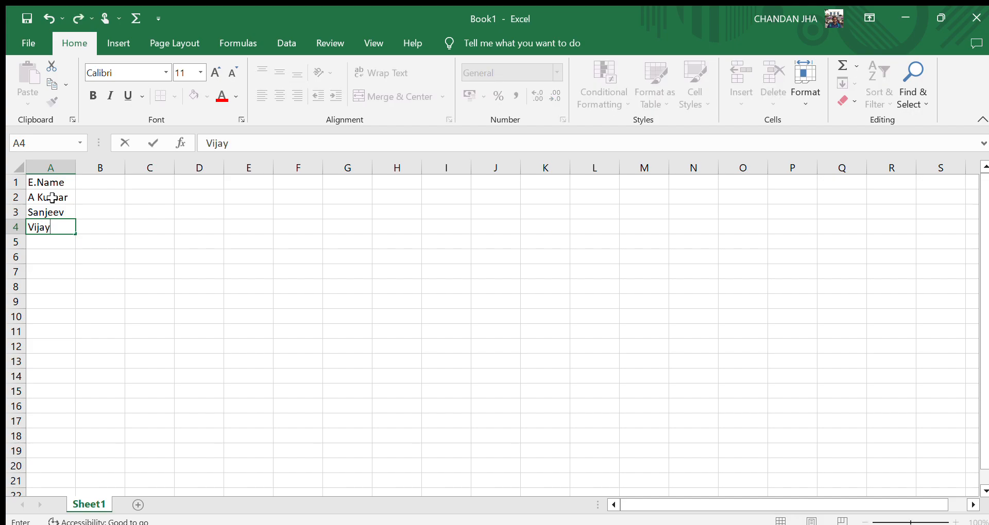
{"action": "key", "text": "Return"}
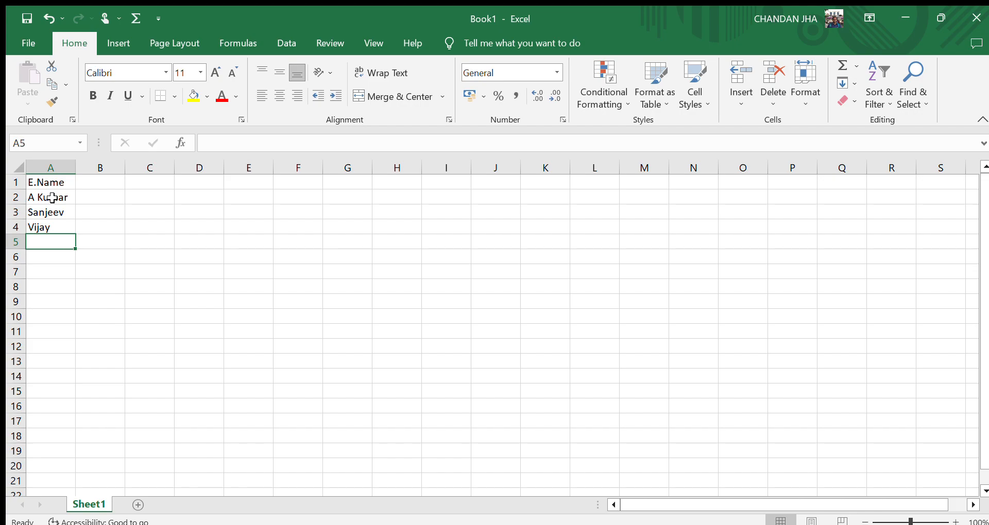
Enter the next three employee names in cells A5 to A7.
{"action": "type", "text": "Sanjay"}
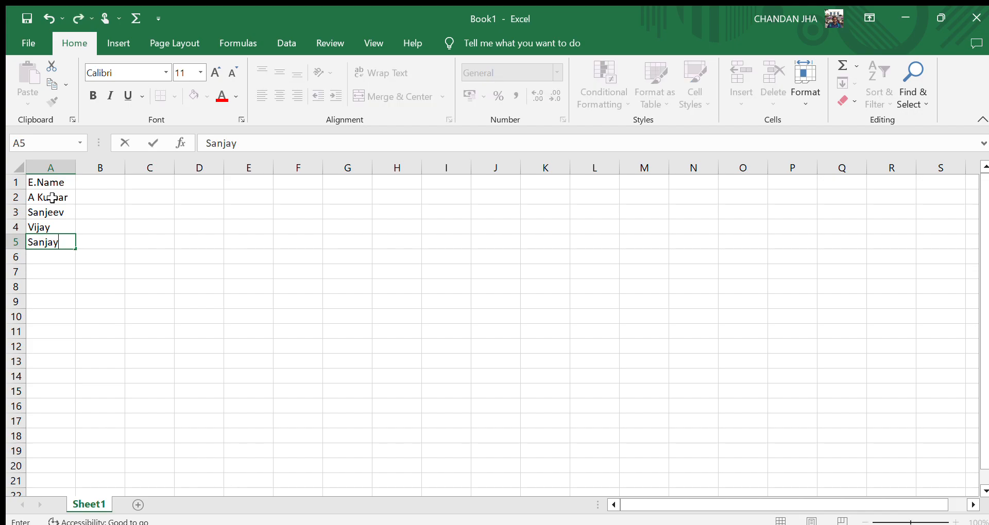
{"action": "key", "text": "Return"}
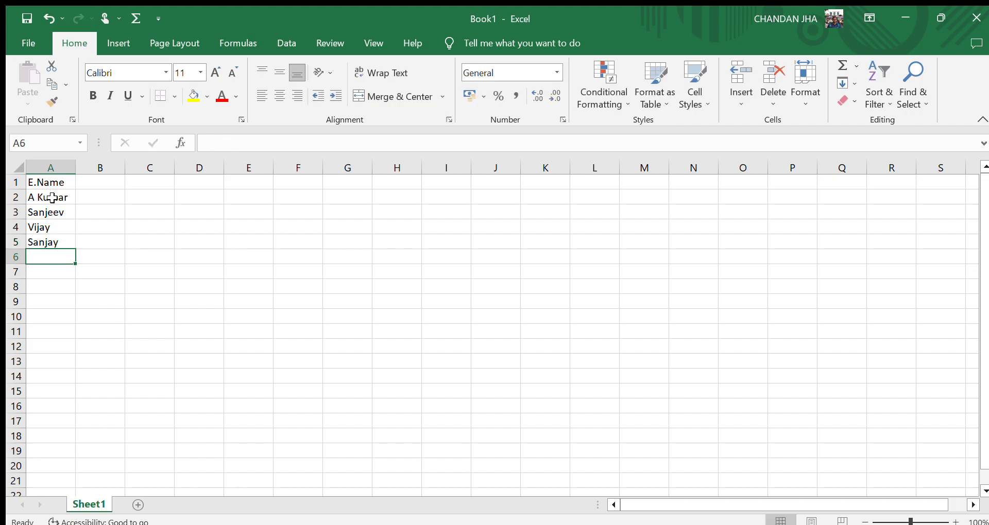
{"action": "type", "text": "Ka"}
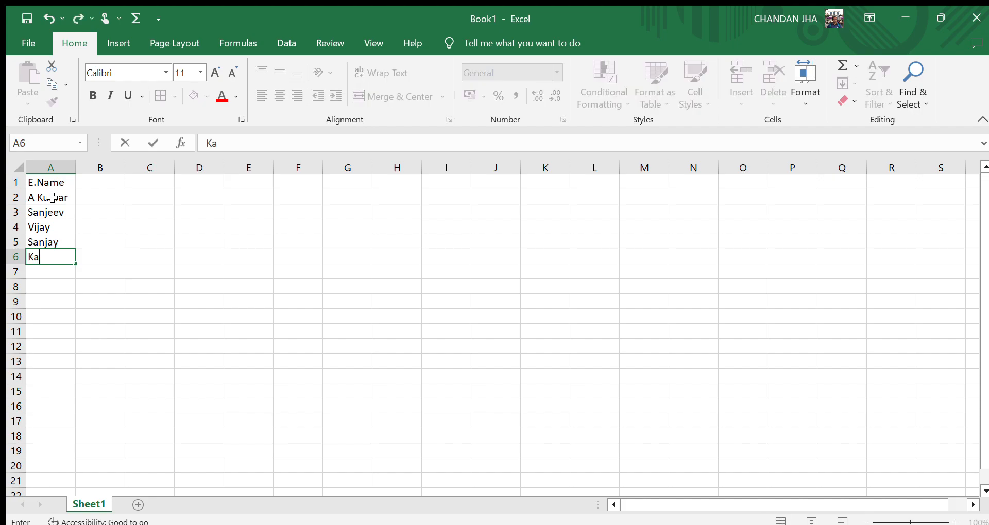
{"action": "type", "text": "li kant"}
{"action": "key", "text": "Return"}
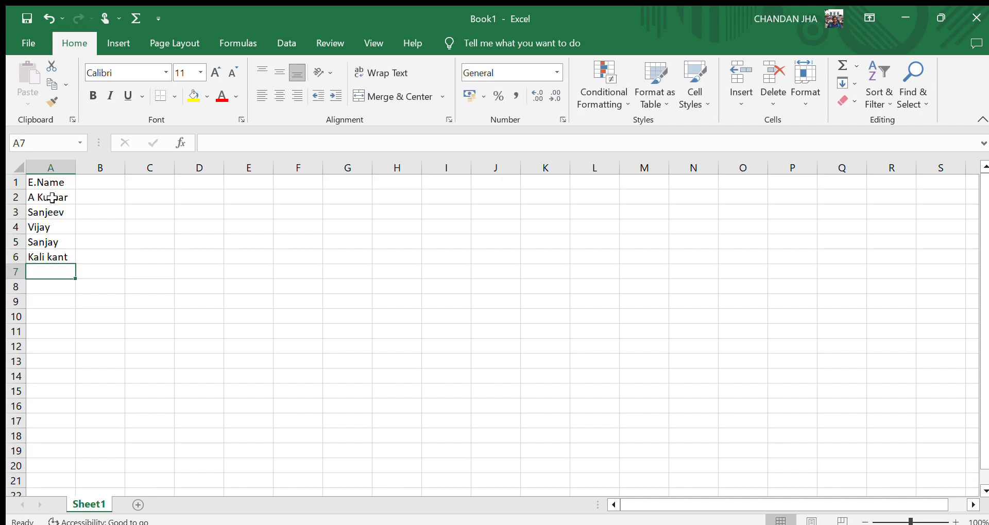
{"action": "type", "text": "Man"}
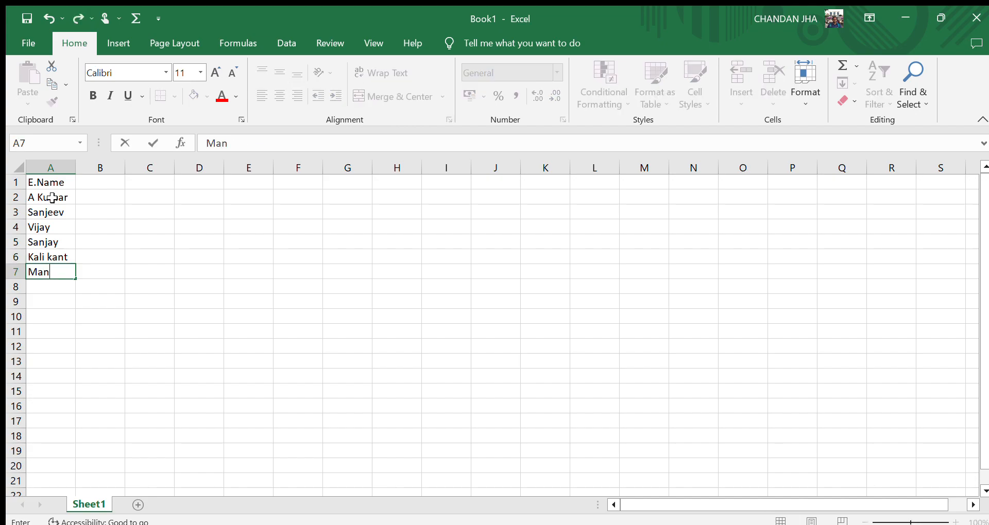
{"action": "type", "text": "oj"}
{"action": "key", "text": "Return"}
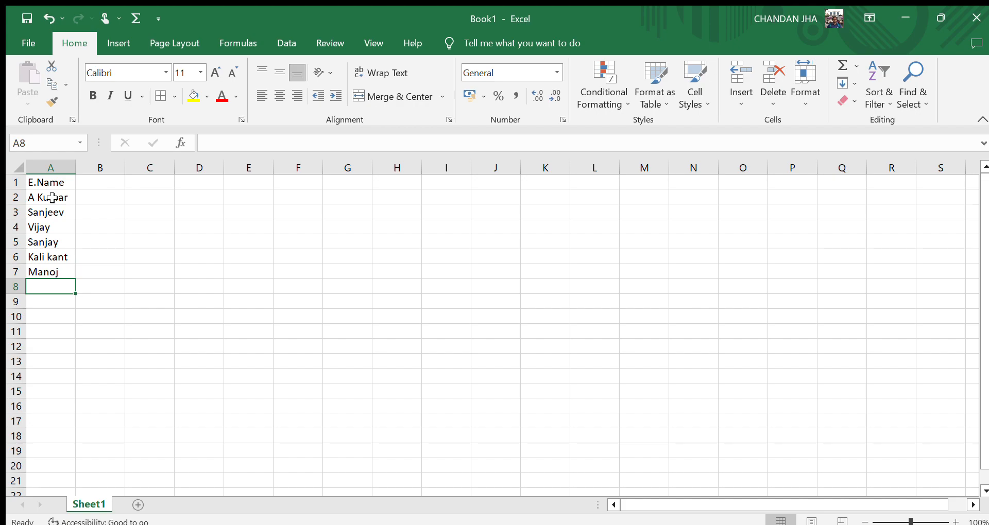
Enter the last two employee names in cells A8 and A9.
{"action": "type", "text": "Zum"}
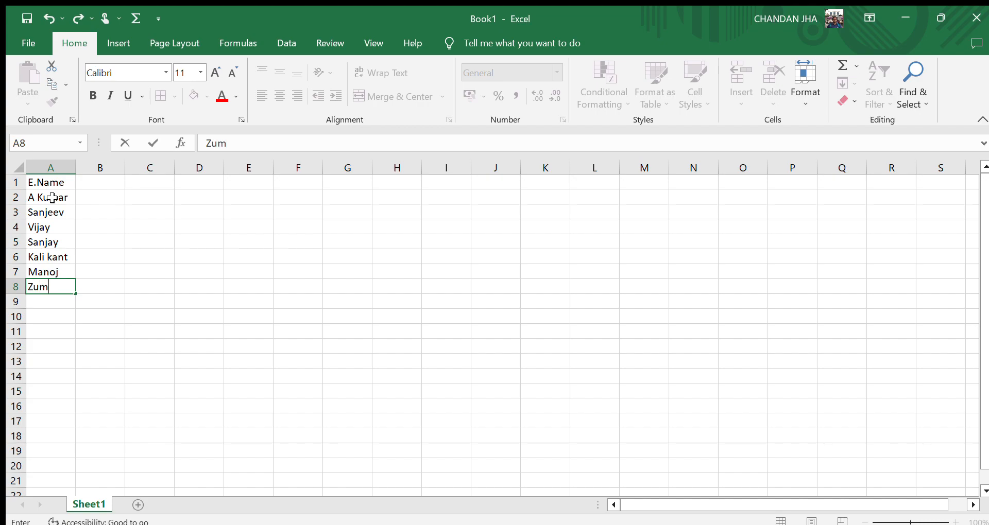
{"action": "type", "text": "er"}
{"action": "key", "text": "Return"}
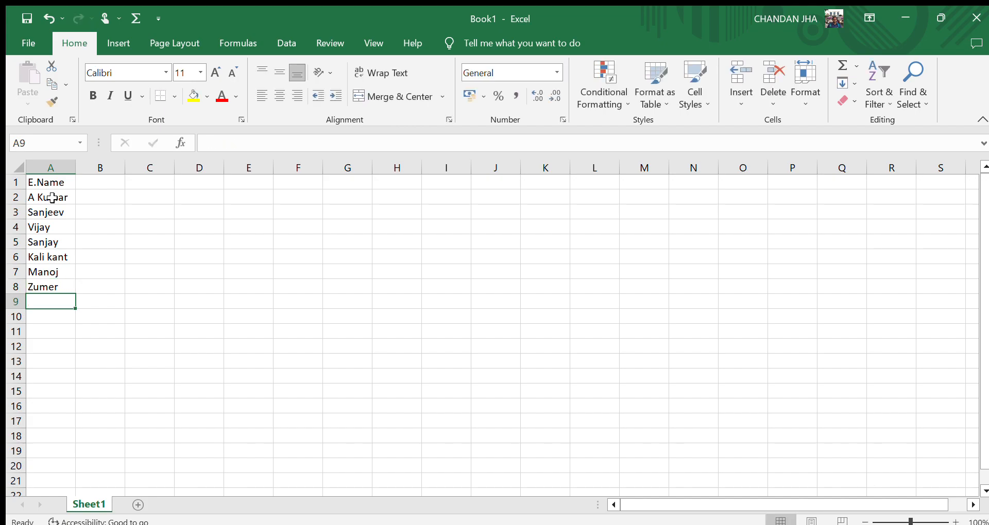
{"action": "type", "text": "Tara"}
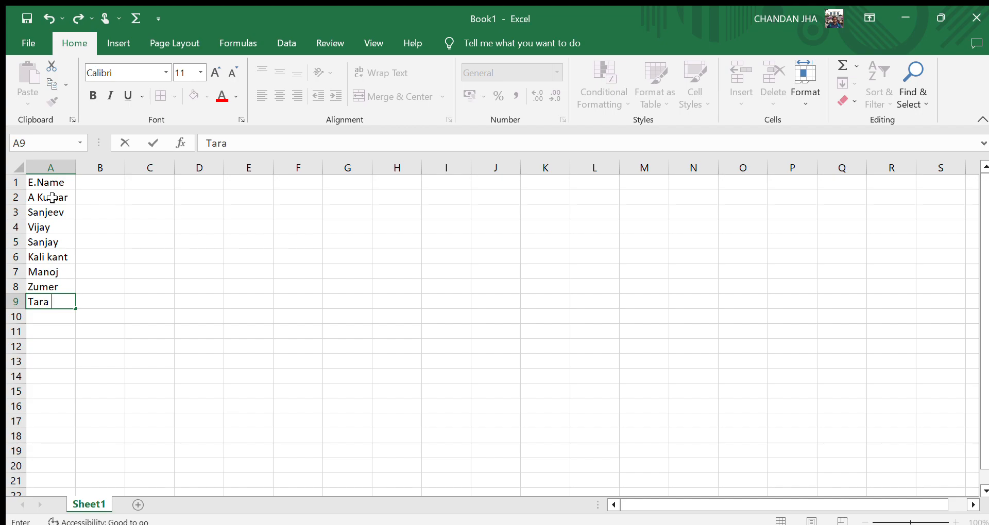
{"action": "type", "text": " Jha"}
{"action": "key", "text": "Return"}
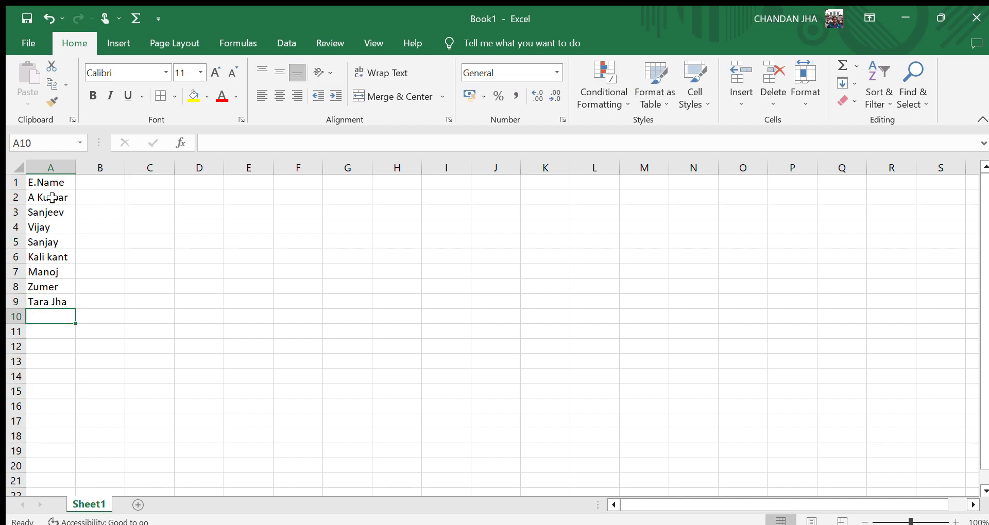
Enter the header PRODUCTION in cell B1 and autofit column B to its width.
{"action": "left_click", "coordinate": [102, 181]}
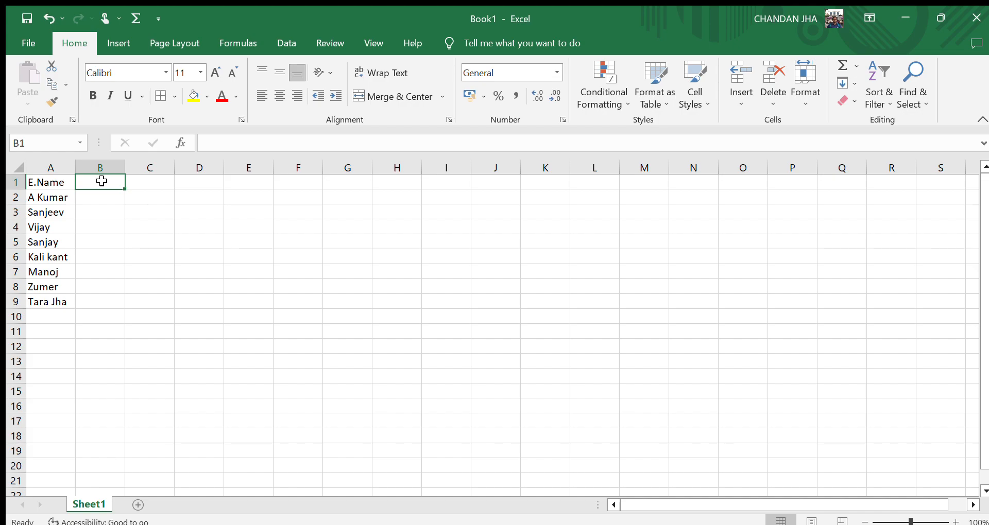
{"action": "type", "text": "S"}
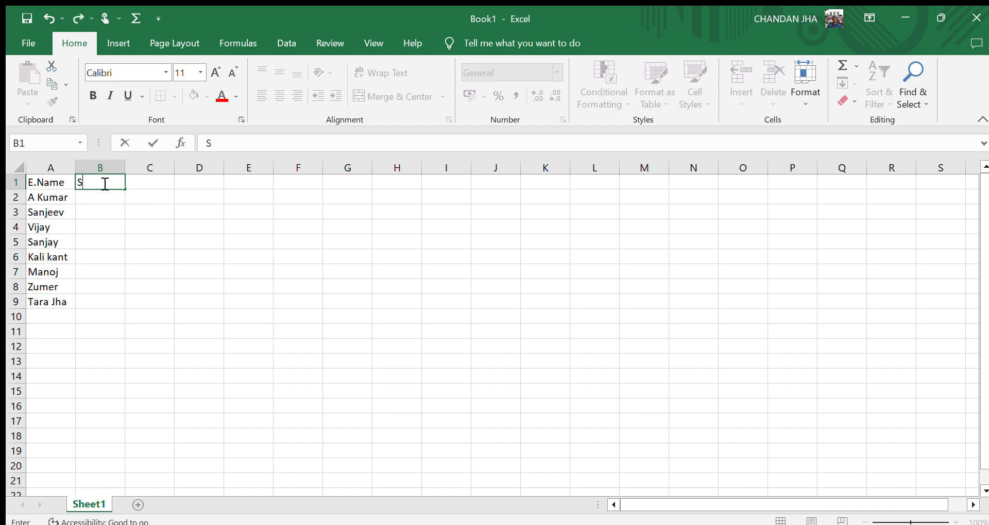
{"action": "type", "text": "ell"}
{"action": "key", "text": "BackSpace"}
{"action": "key", "text": "BackSpace"}
{"action": "type", "text": "PRODUCT"}
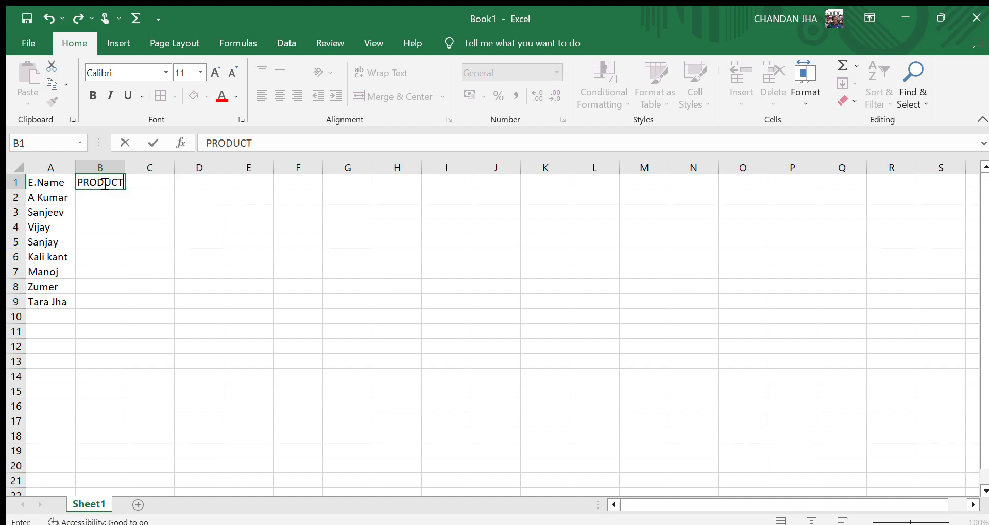
{"action": "type", "text": "ION"}
{"action": "left_click", "coordinate": [117, 241]}
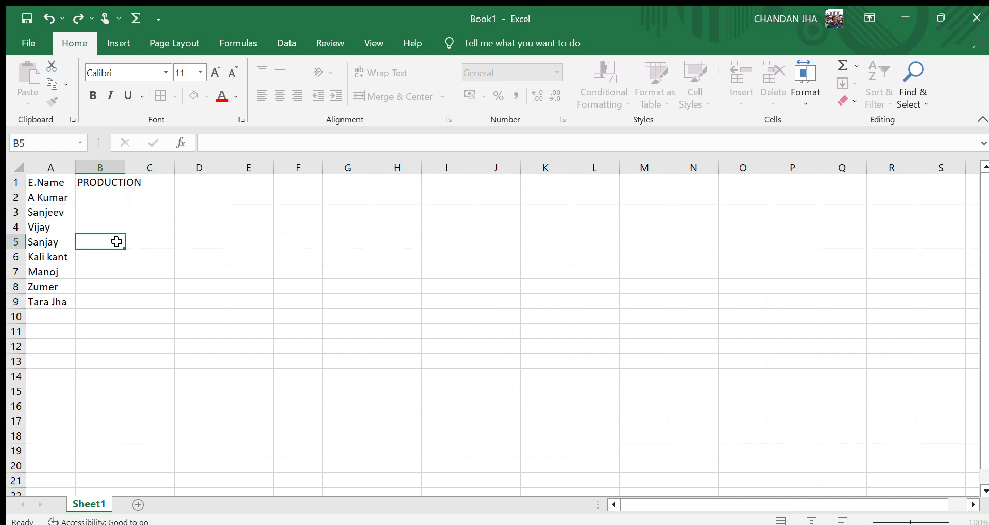
{"action": "double_click", "coordinate": [129, 166]}
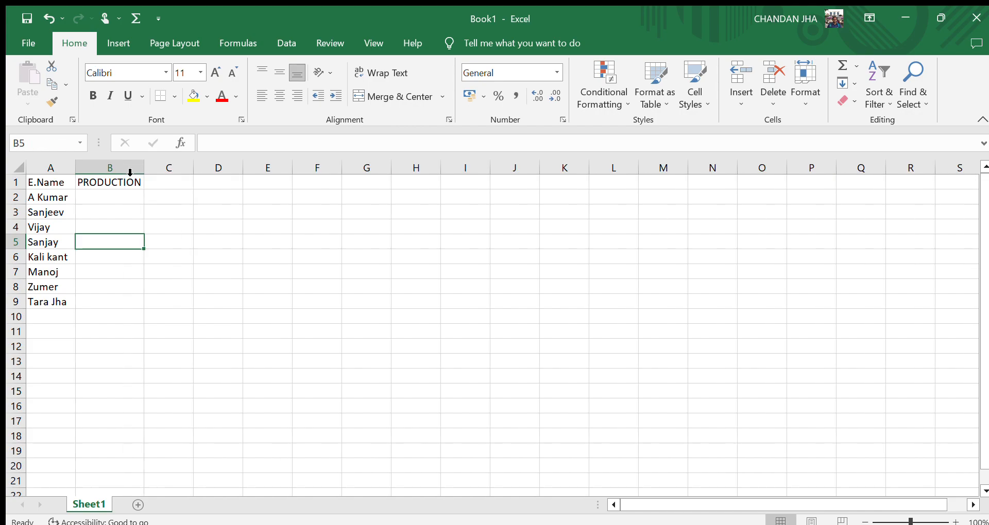
Enter TV as the product in cells B2 and B3.
{"action": "left_click", "coordinate": [109, 196]}
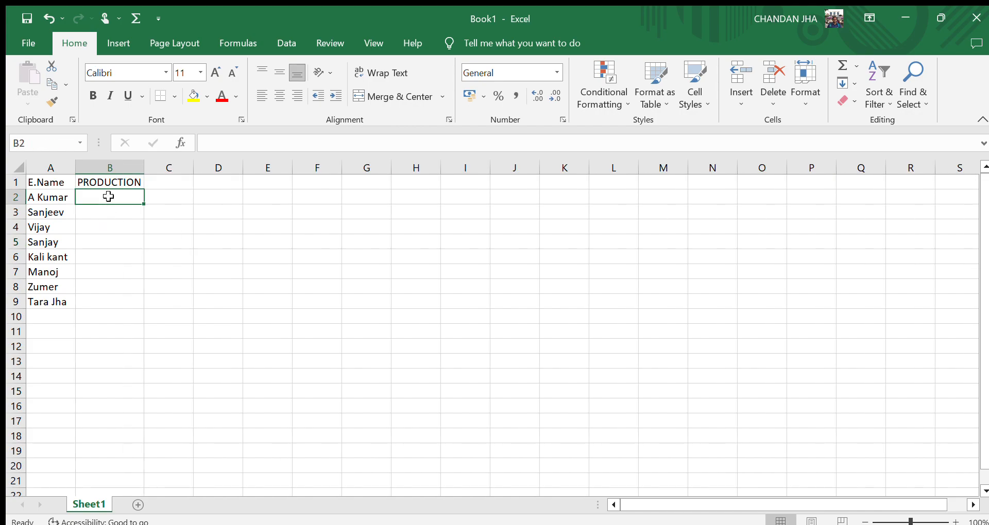
{"action": "type", "text": "tv"}
{"action": "key", "text": "BackSpace"}
{"action": "key", "text": "BackSpace"}
{"action": "type", "text": "TV"}
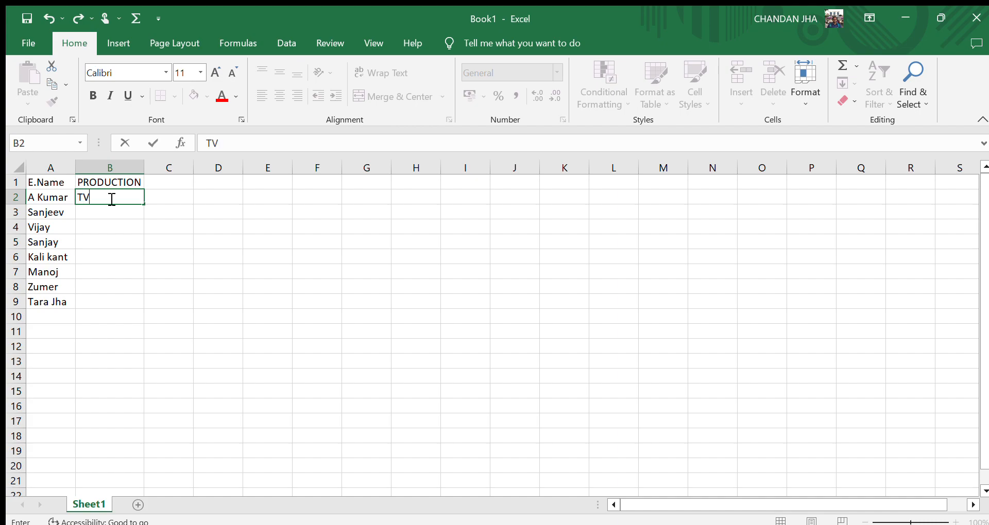
{"action": "key", "text": "Return"}
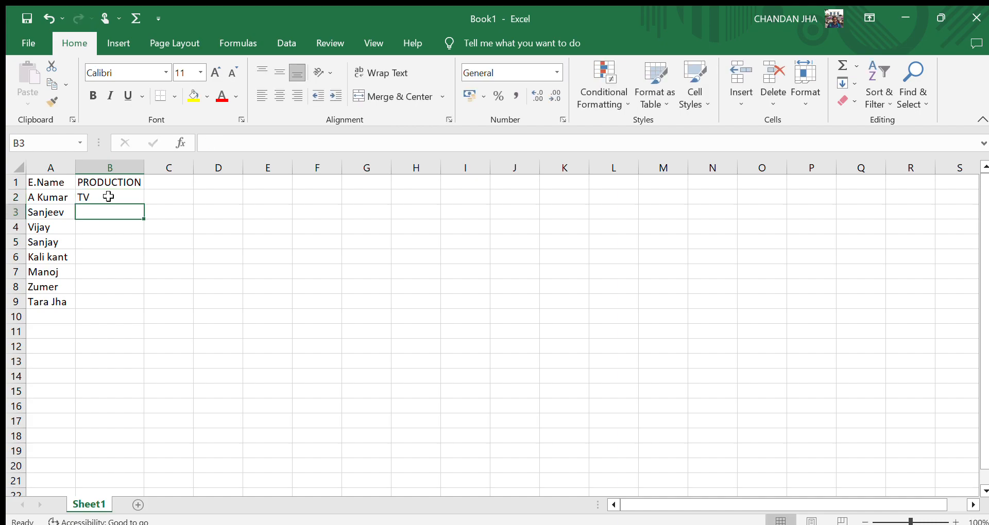
{"action": "type", "text": "TV"}
{"action": "key", "text": "Return"}
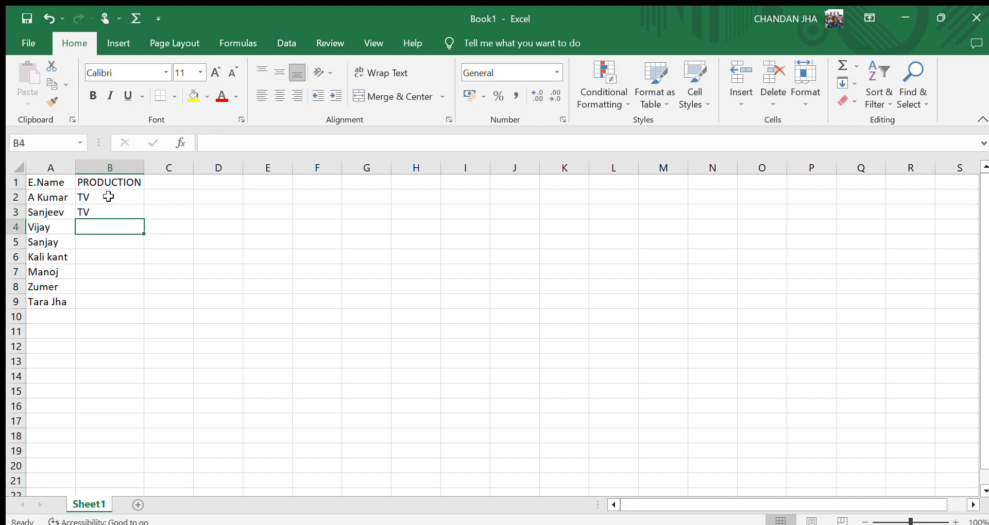
Enter HDD, LAPTOP, RAM and SMPS as products in cells B4 to B7.
{"action": "type", "text": "HDD"}
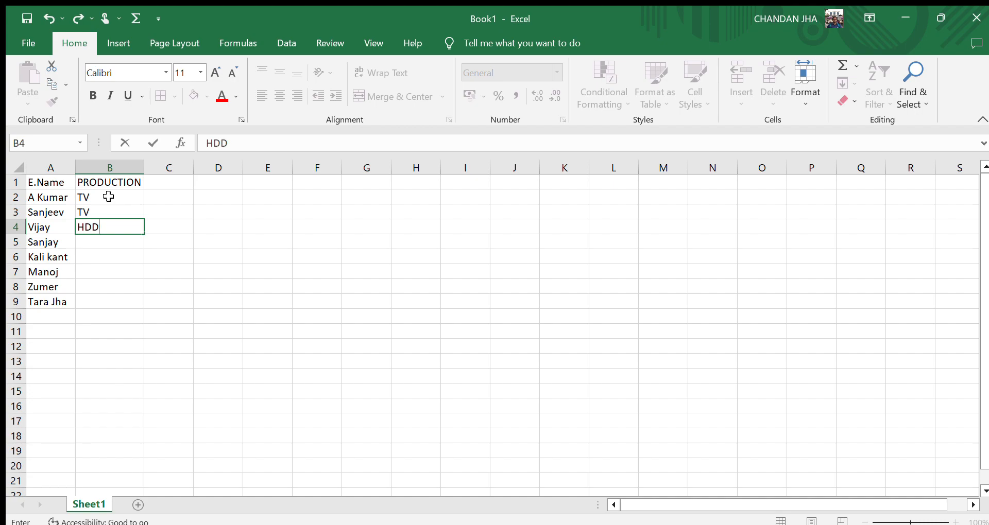
{"action": "key", "text": "Return"}
{"action": "type", "text": "LAP"}
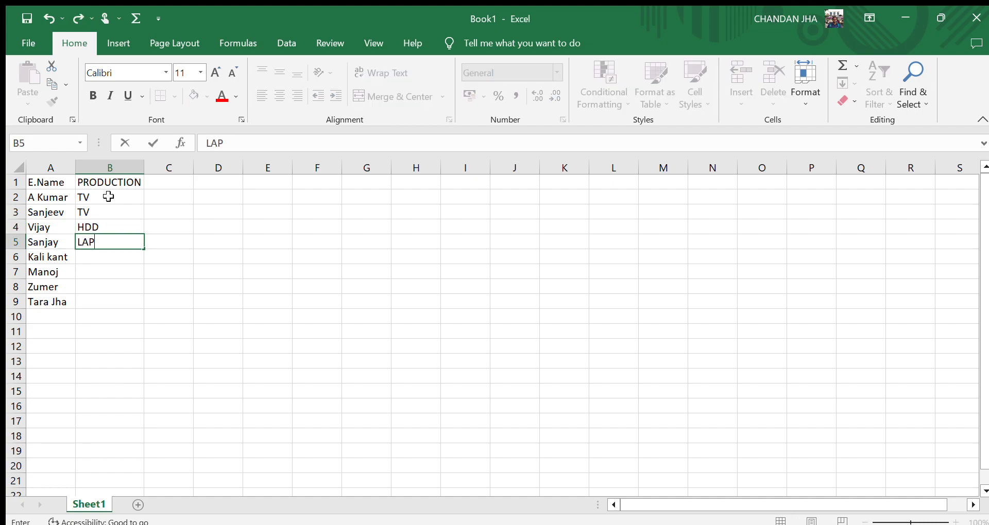
{"action": "type", "text": "TOP"}
{"action": "key", "text": "Return"}
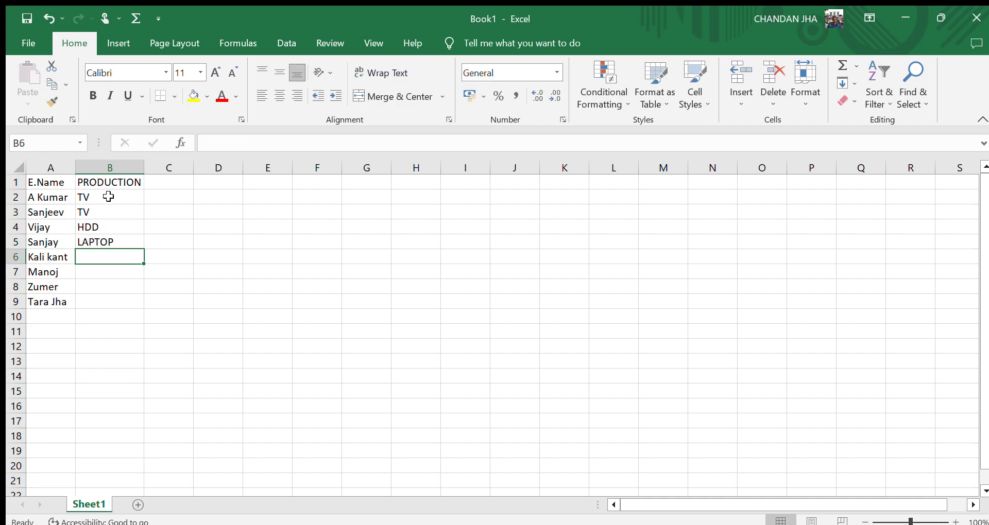
{"action": "type", "text": "RAM"}
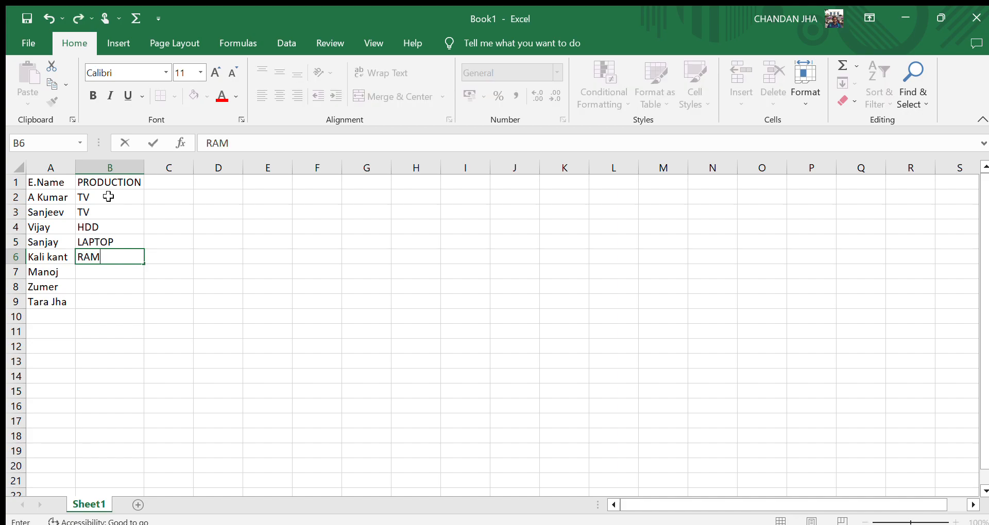
{"action": "key", "text": "Return"}
{"action": "type", "text": "SM"}
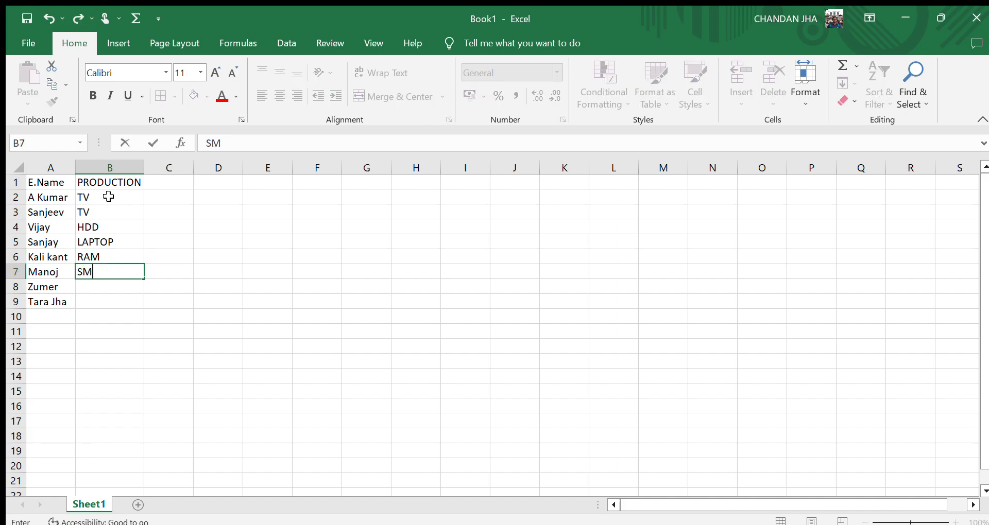
{"action": "type", "text": "PS"}
{"action": "key", "text": "Return"}
Enter KEYBOARD as the product in cell B8.
{"action": "type", "text": "K"}
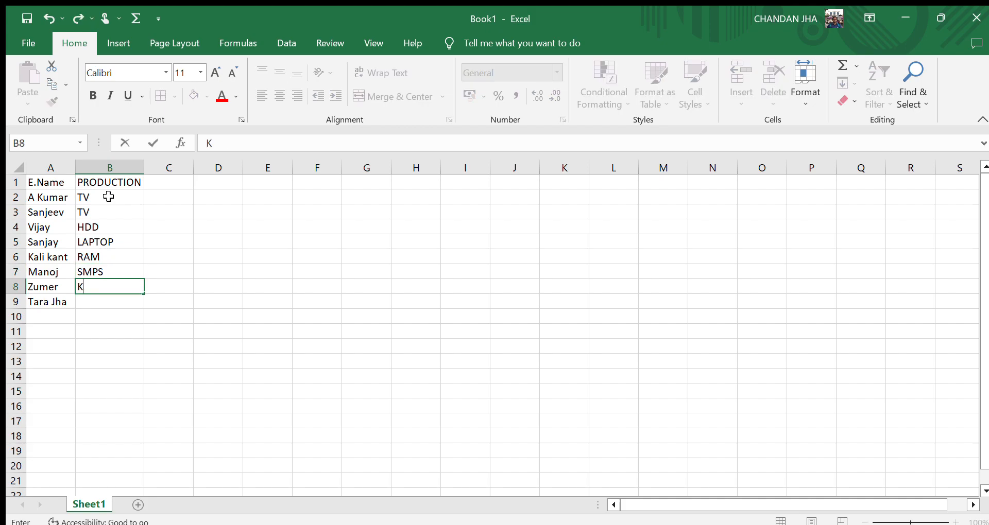
{"action": "type", "text": "EYBOARD"}
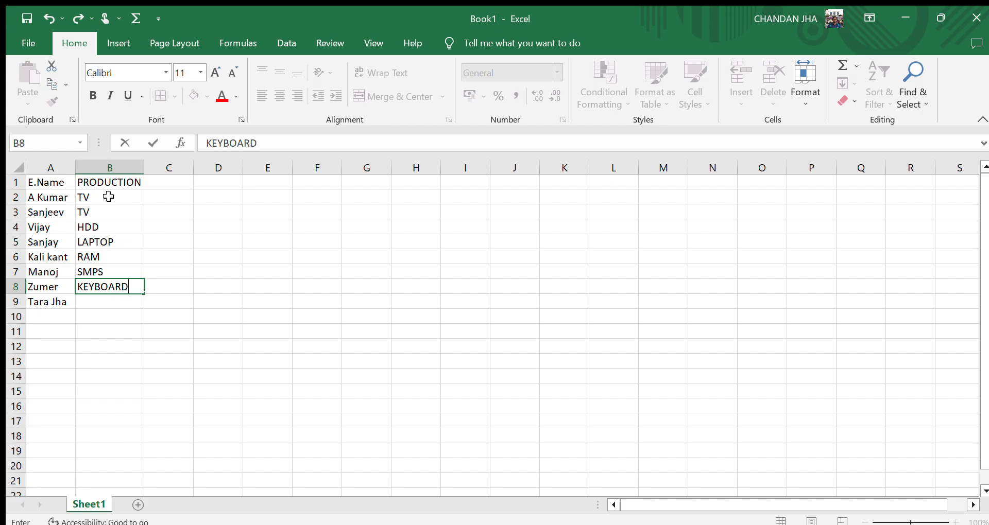
Enter COMPUTER as the product in cell B9.
{"action": "key", "text": "Return"}
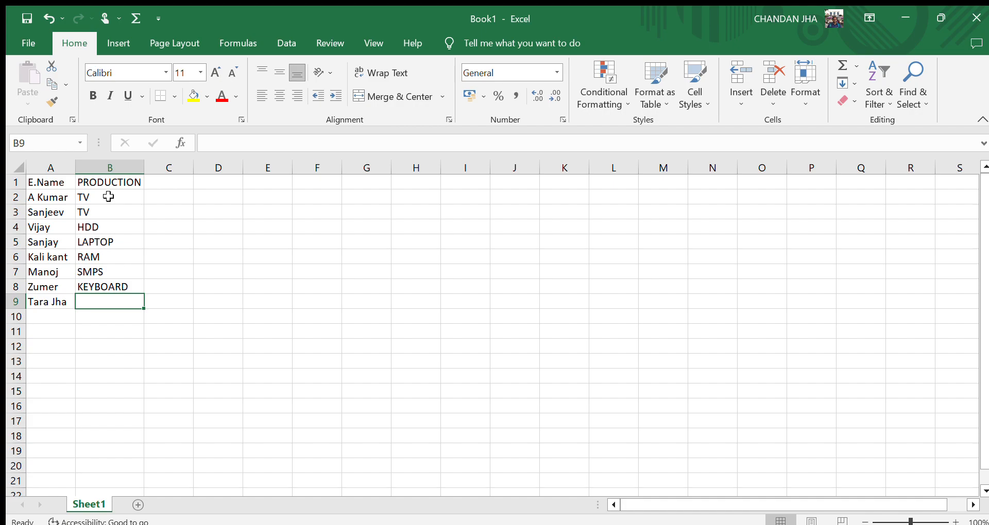
{"action": "type", "text": "COM"}
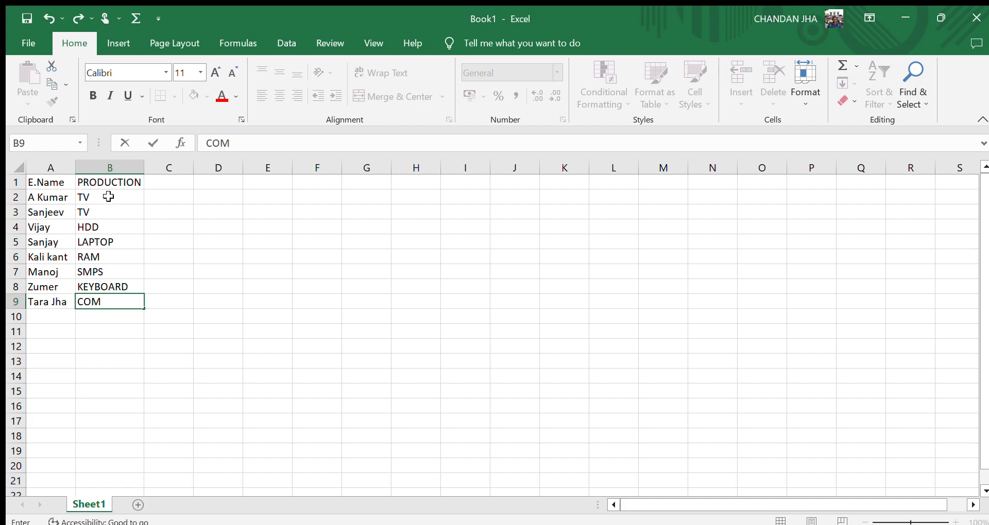
{"action": "type", "text": "PUTER"}
Enter the header STATE in cell C1.
{"action": "left_click", "coordinate": [175, 184]}
{"action": "double_click", "coordinate": [177, 185]}
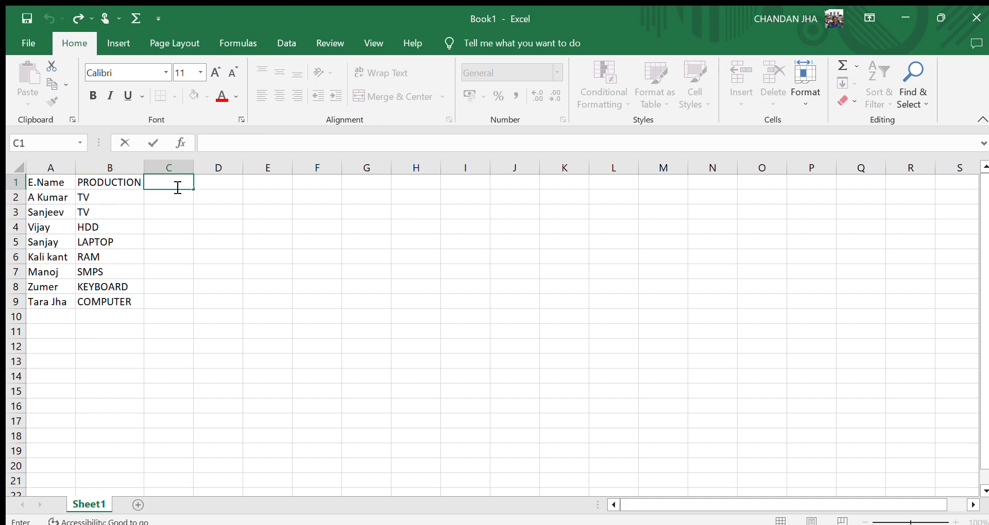
{"action": "type", "text": "STATE"}
{"action": "left_click", "coordinate": [161, 197]}
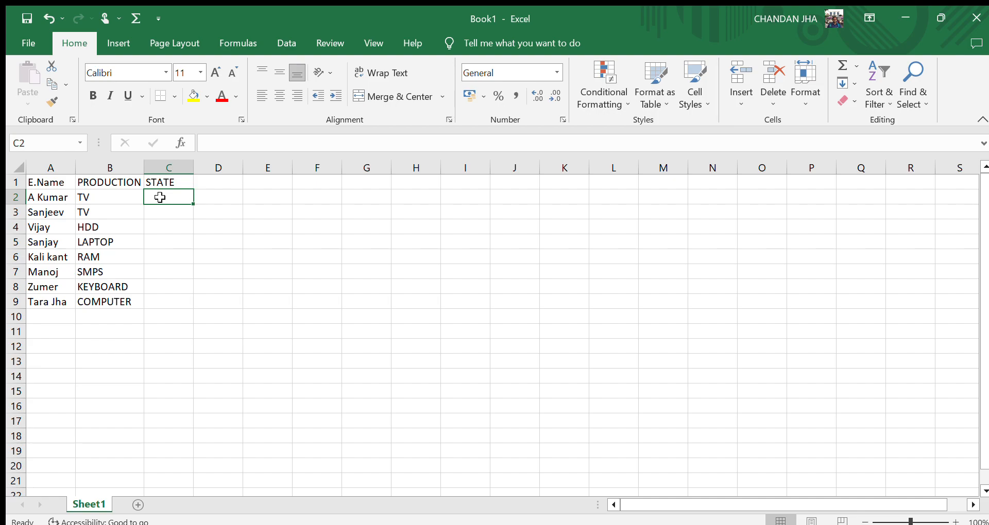
Enter DELHI, UP, MP and BIHAR as states in cells C2 to C5.
{"action": "type", "text": "DELHI"}
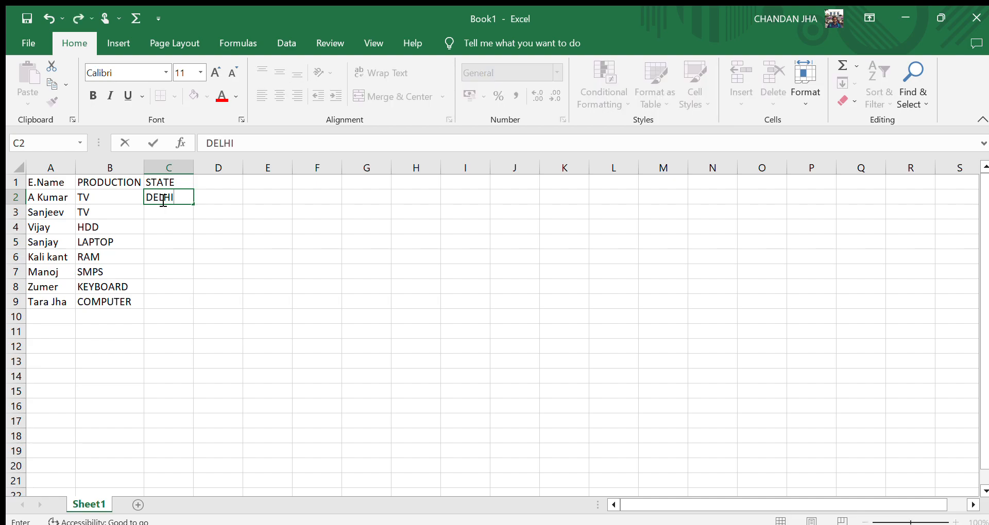
{"action": "key", "text": "Return"}
{"action": "type", "text": "UO"}
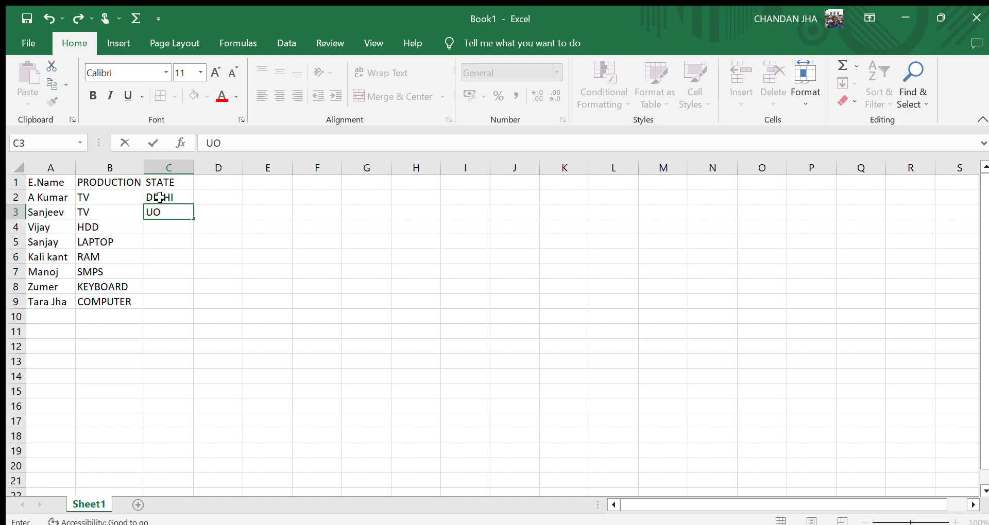
{"action": "key", "text": "BackSpace"}
{"action": "type", "text": "P"}
{"action": "key", "text": "Return"}
{"action": "type", "text": "MP"}
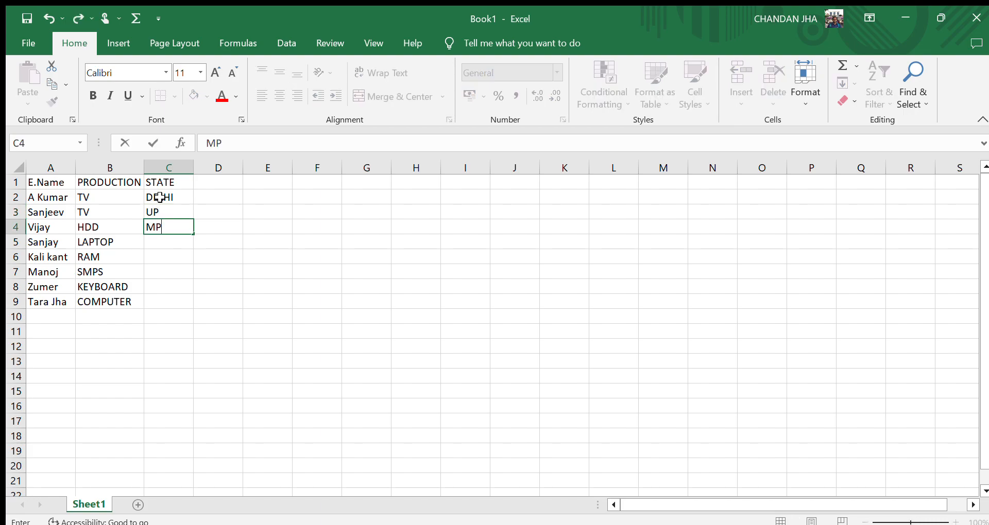
{"action": "key", "text": "Return"}
{"action": "type", "text": "BIHAR"}
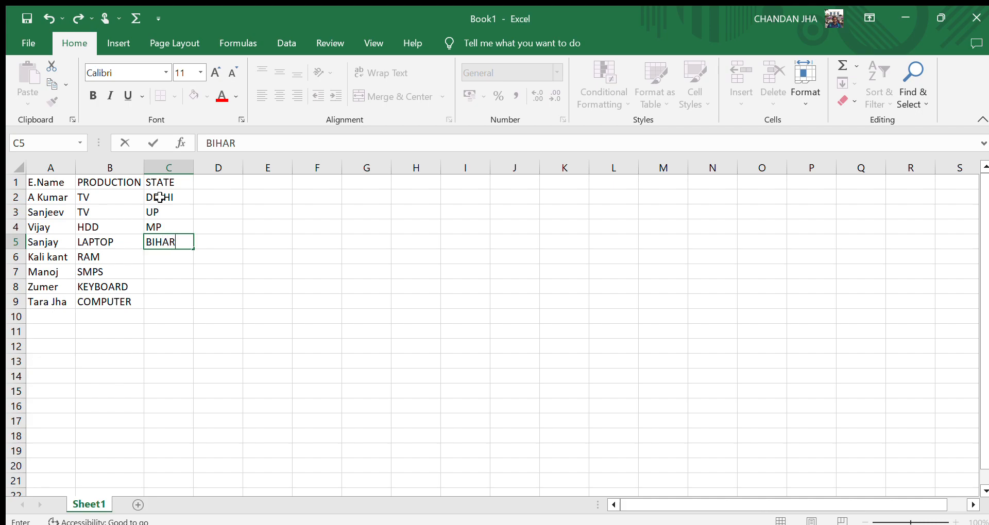
{"action": "key", "text": "Return"}
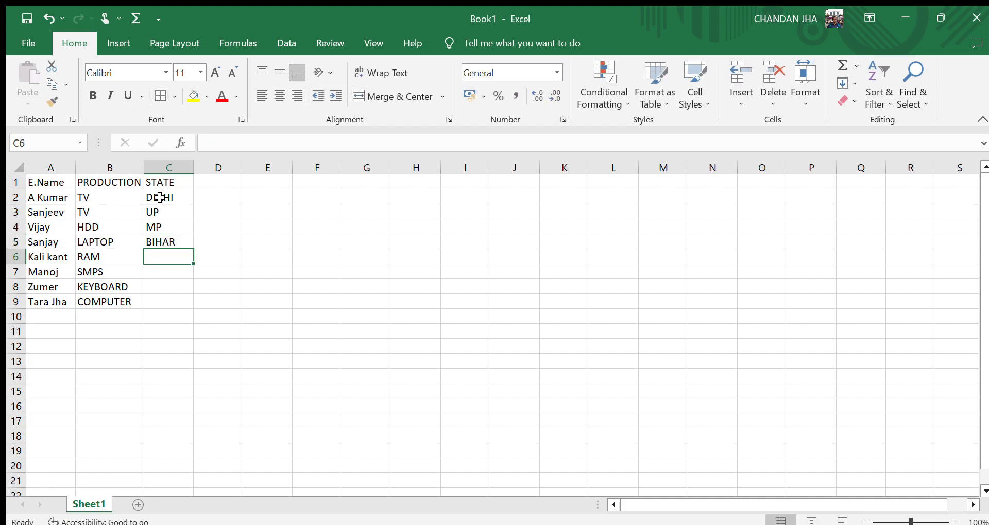
Enter BIHAR, UP, MP and DELHI as states in cells C6 to C9.
{"action": "type", "text": "BIHAR"}
{"action": "key", "text": "Return"}
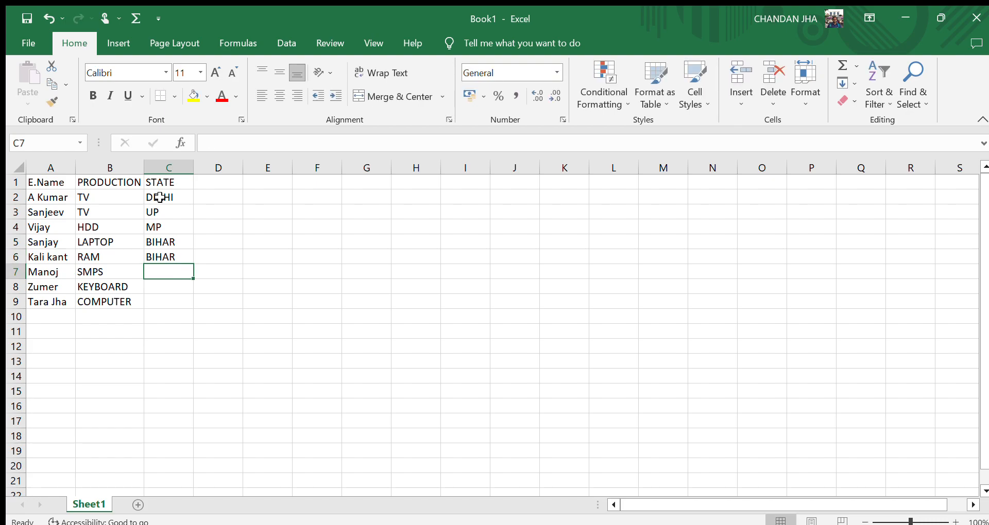
{"action": "type", "text": "UP"}
{"action": "key", "text": "Return"}
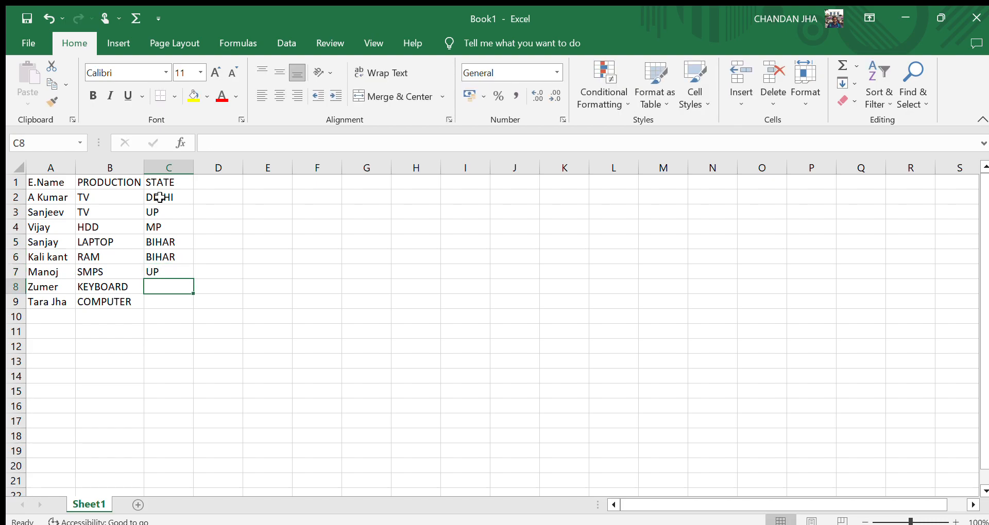
{"action": "type", "text": "MP"}
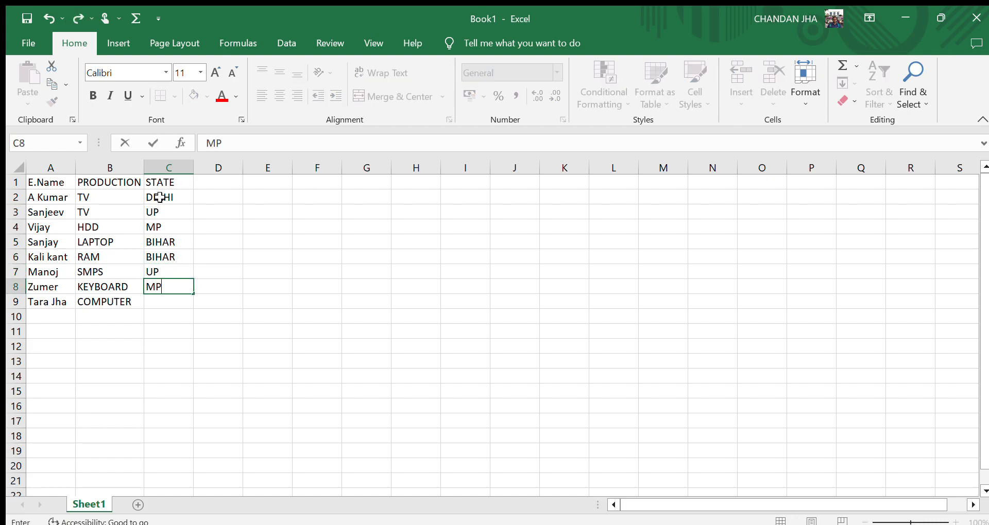
{"action": "key", "text": "Return"}
{"action": "type", "text": "DELHI"}
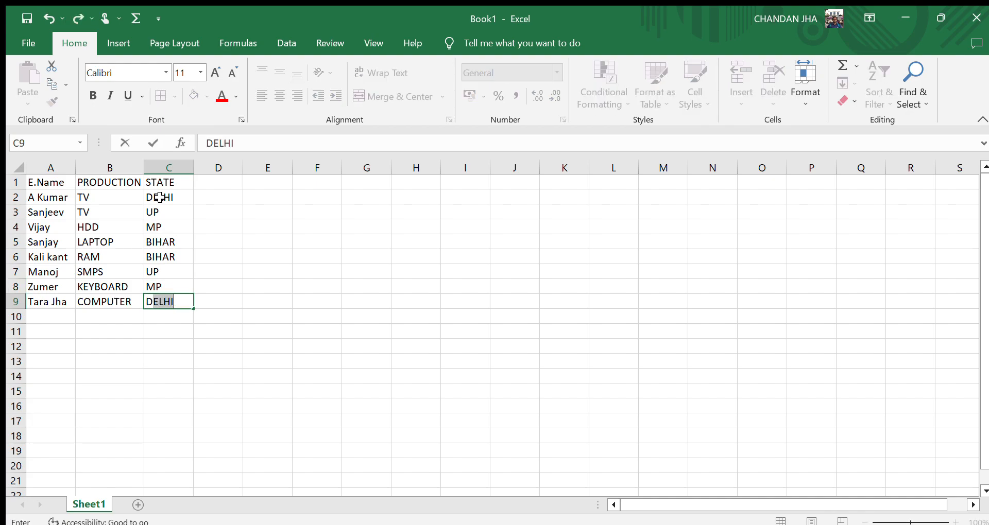
{"action": "key", "text": "Return"}
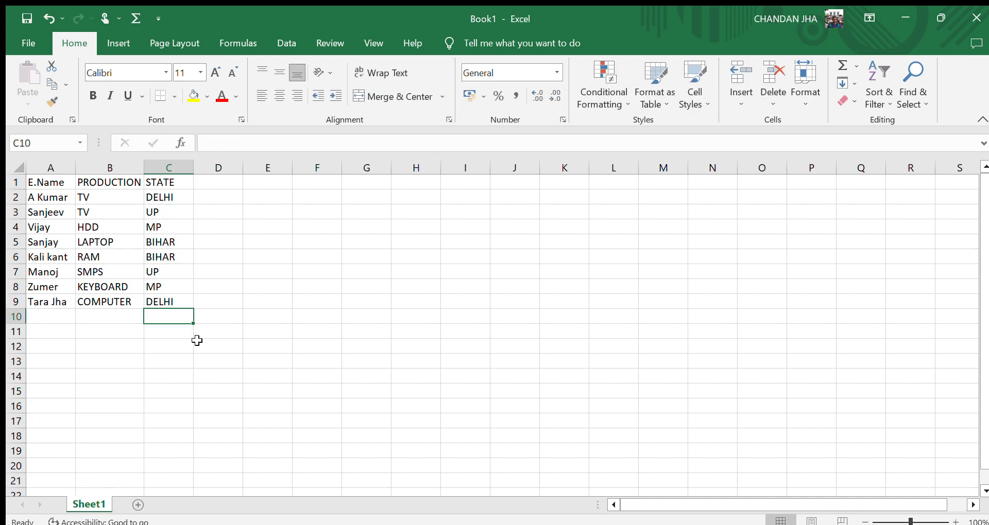
Apply all borders to the table range A1:C9.
{"action": "left_click", "coordinate": [241, 357]}
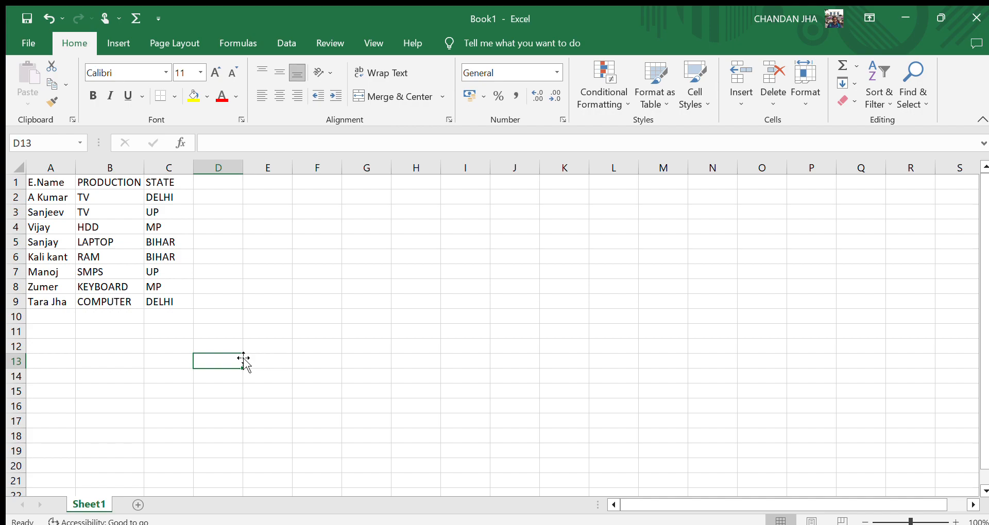
{"action": "left_click", "coordinate": [37, 181]}
{"action": "left_click_drag", "start_coordinate": [37, 182], "coordinate": [150, 302]}
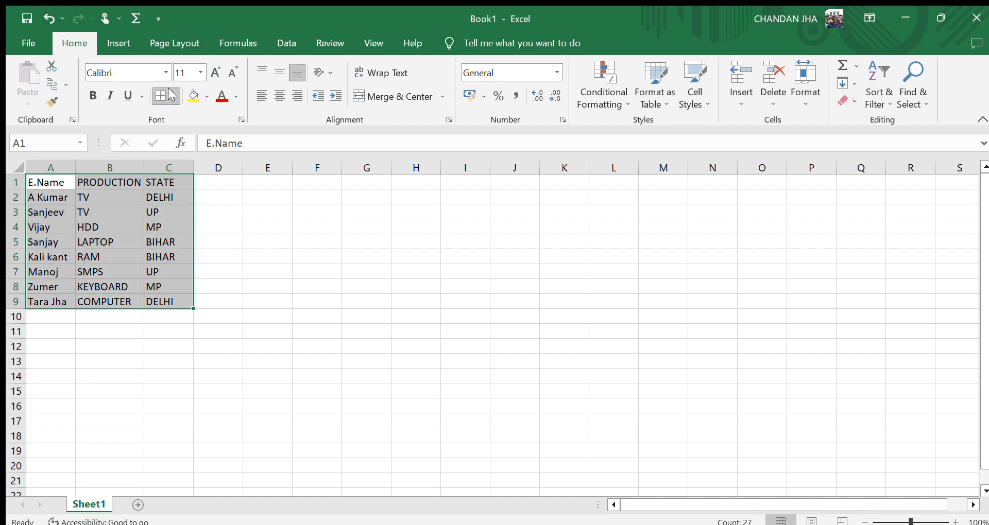
{"action": "key", "text": "alt+h"}
{"action": "key", "text": "b"}
{"action": "key", "text": "a"}
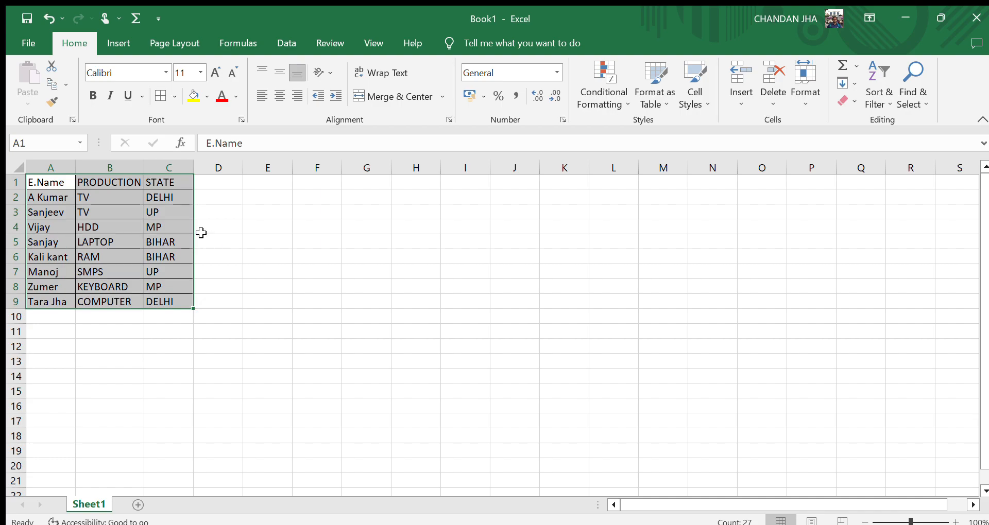
{"action": "left_click", "coordinate": [406, 321]}
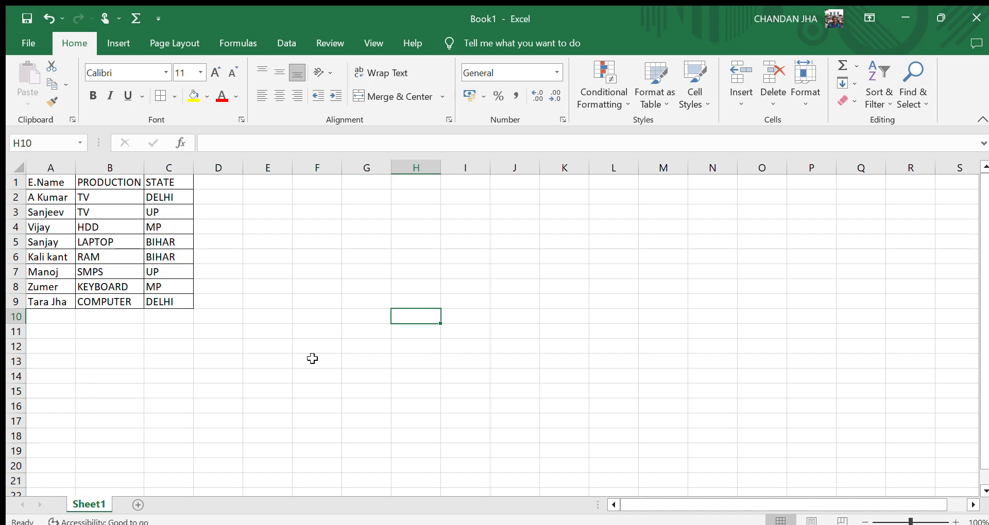
Sort the data rows A2:C9 alphabetically by employee name.
{"action": "left_click", "coordinate": [47, 197]}
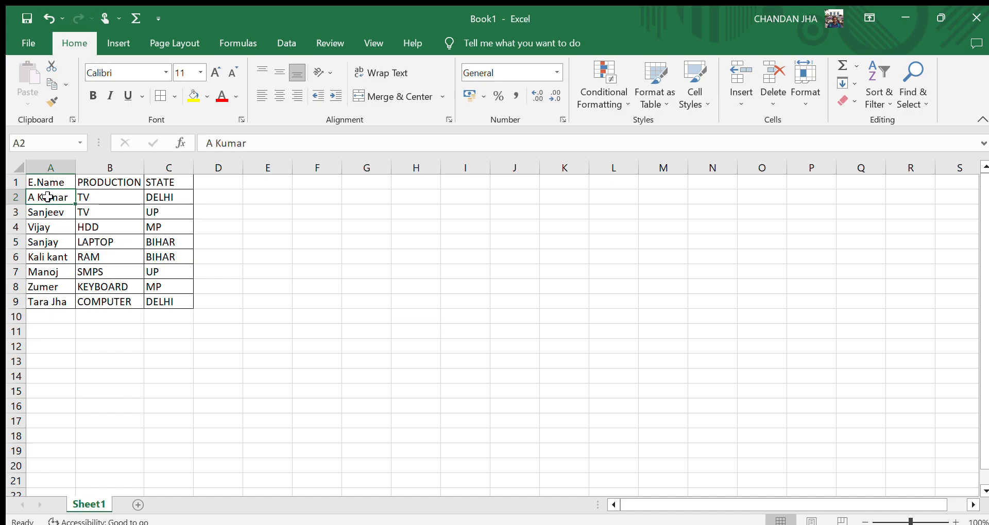
{"action": "left_click_drag", "start_coordinate": [47, 196], "coordinate": [186, 305]}
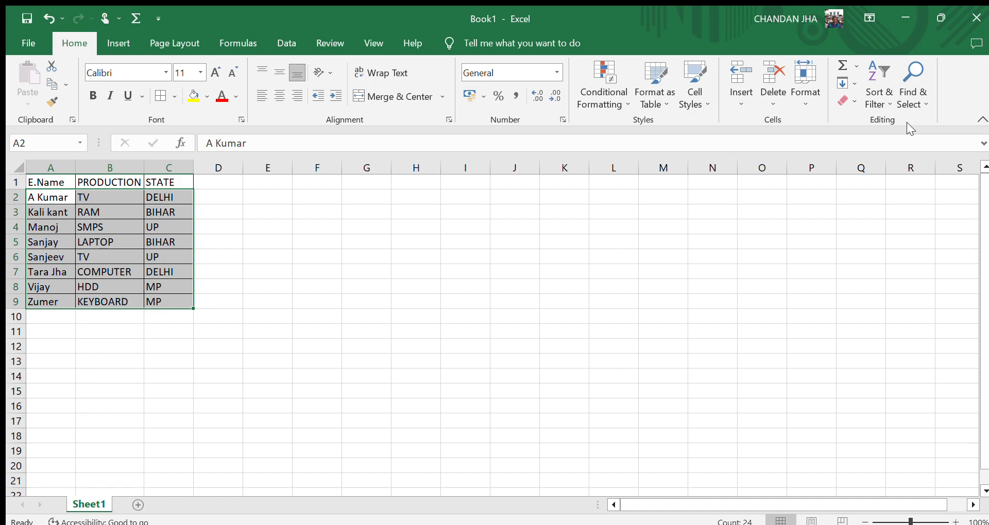
{"action": "left_click", "coordinate": [534, 345]}
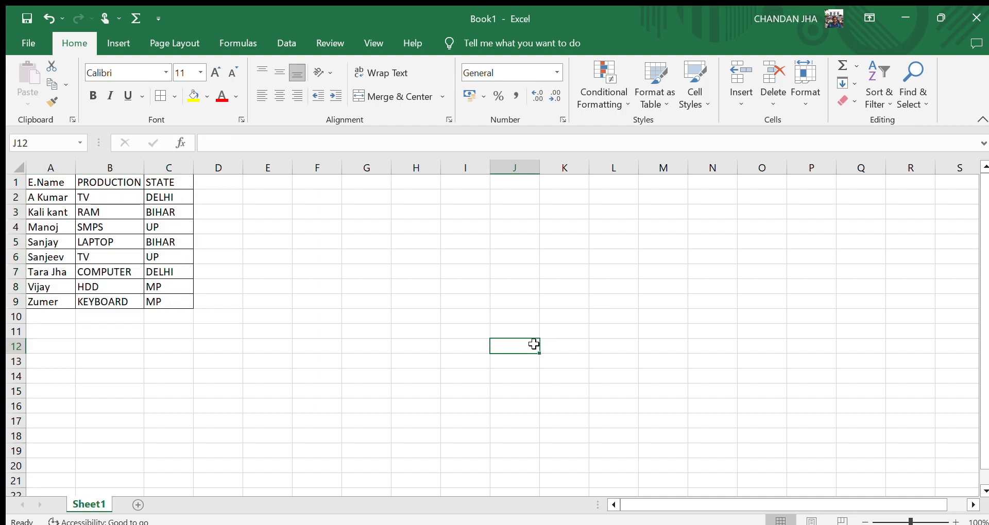
Copy the headers A1:C1 to cells G5:I5 and autofit column H to the PRODUCTION header.
{"action": "left_click", "coordinate": [227, 201]}
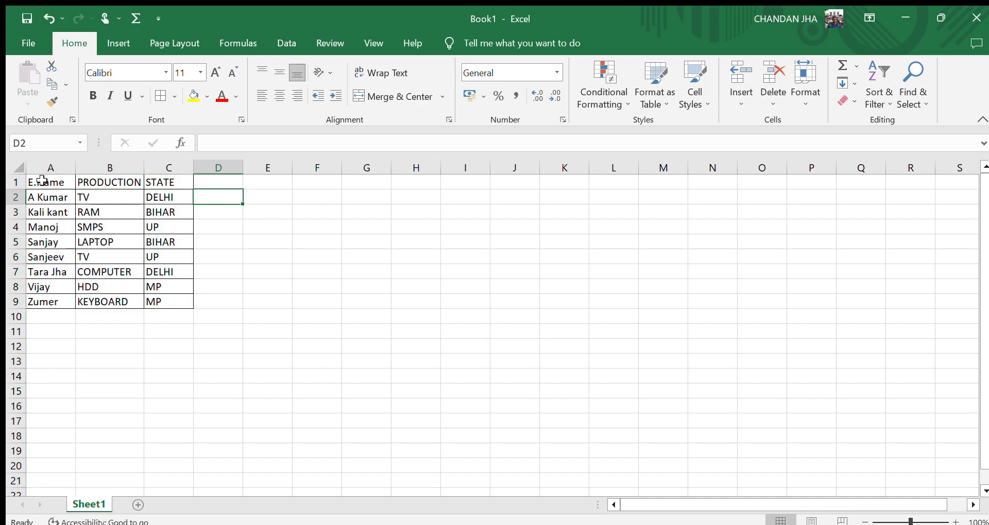
{"action": "left_click_drag", "start_coordinate": [42, 181], "coordinate": [163, 184]}
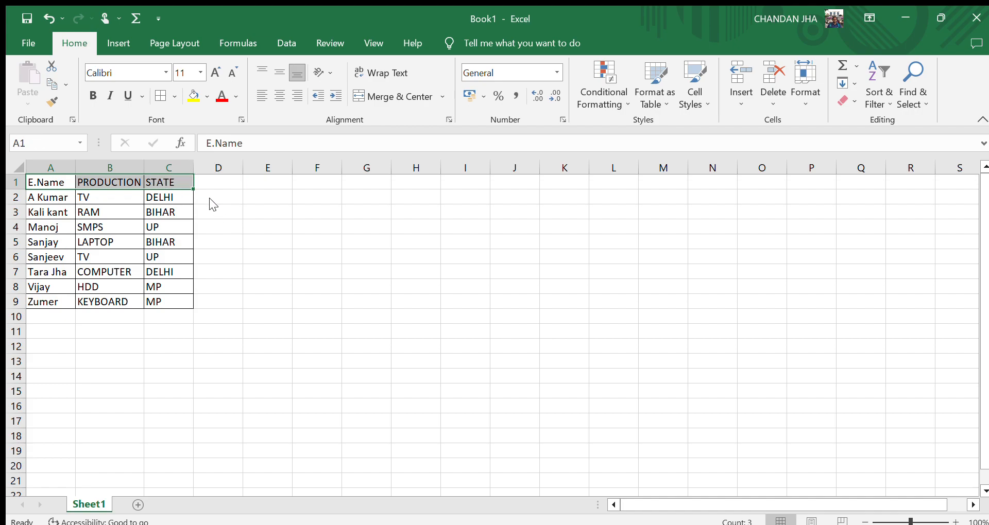
{"action": "key", "text": "ctrl+c"}
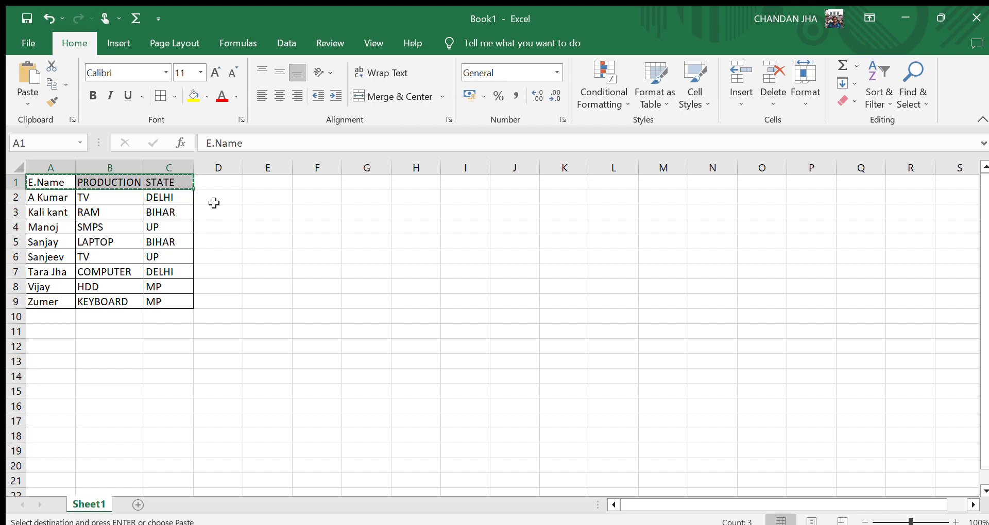
{"action": "left_click", "coordinate": [376, 237]}
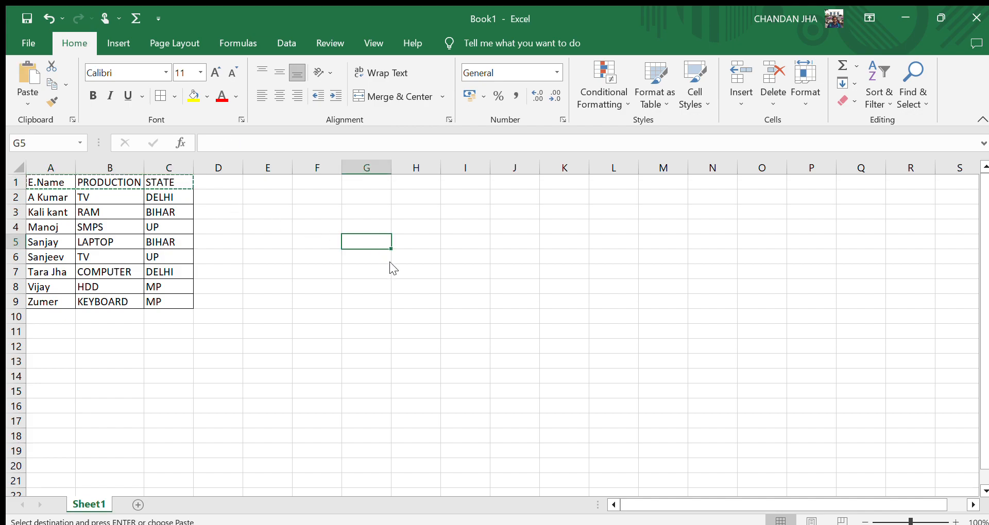
{"action": "key", "text": "ctrl+v"}
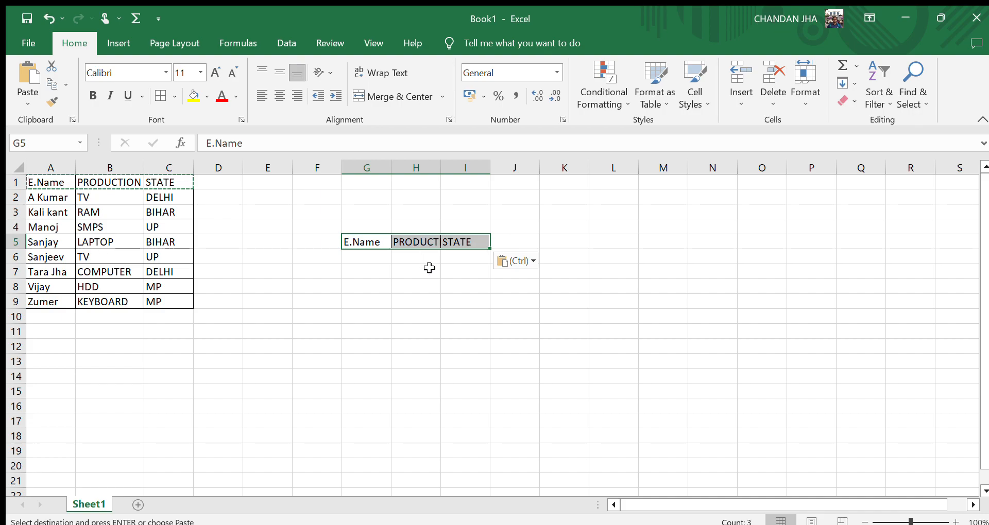
{"action": "double_click", "coordinate": [441, 166]}
{"action": "left_click", "coordinate": [447, 272]}
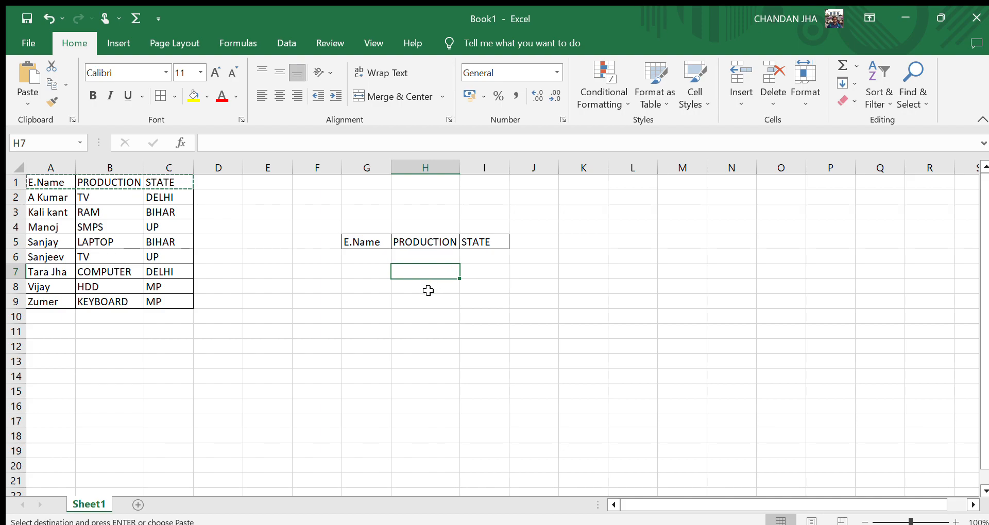
{"action": "key", "text": "Escape"}
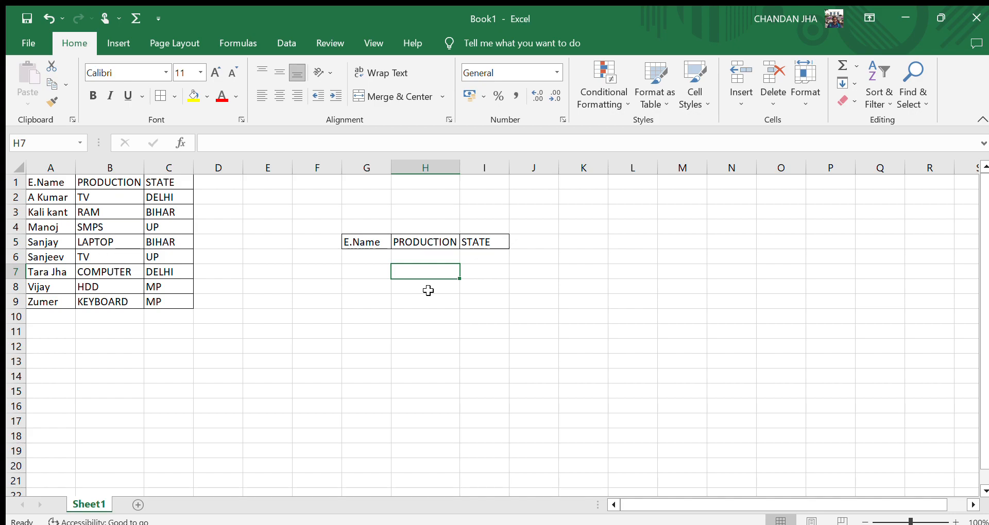
Add a data validation drop-down list to cell G6 using the employee names A2:A9 as its source.
{"action": "left_click", "coordinate": [430, 256]}
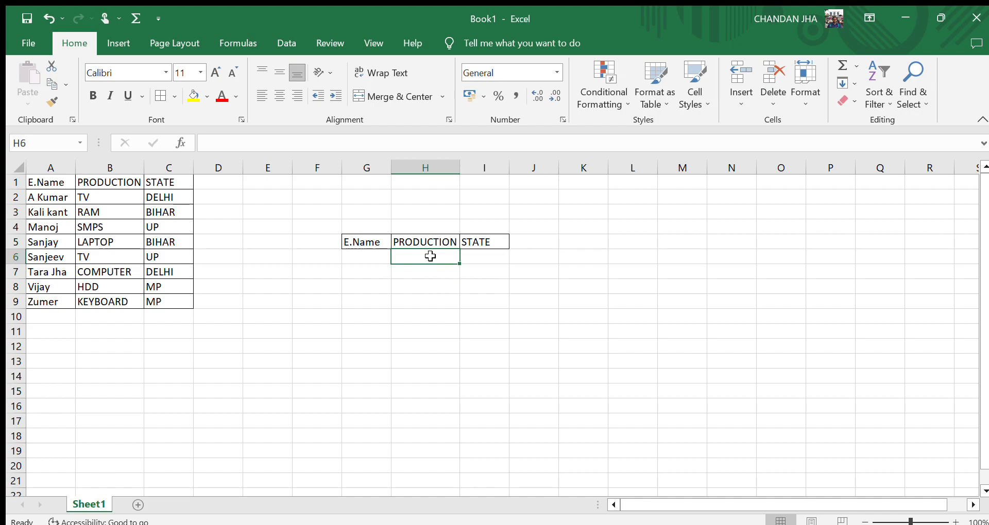
{"action": "left_click", "coordinate": [362, 259]}
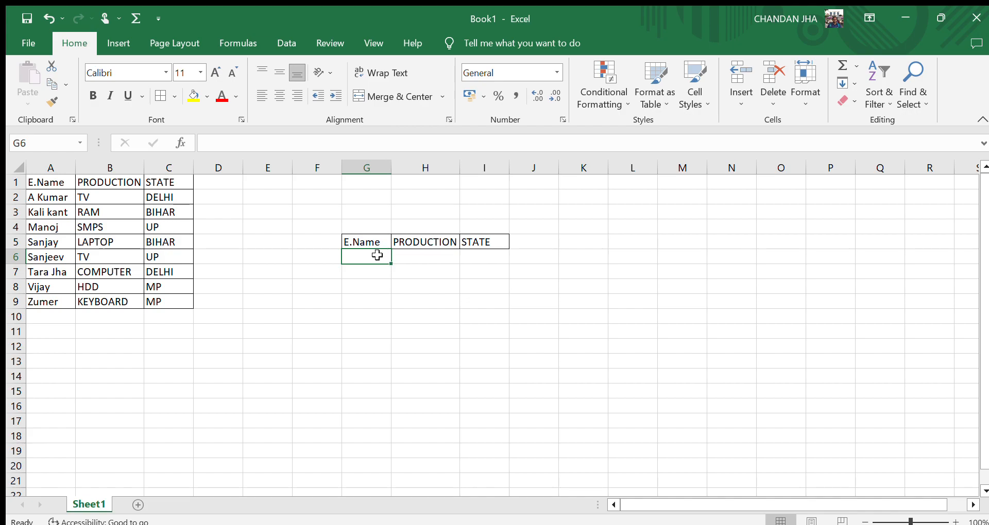
{"action": "left_click", "coordinate": [290, 40]}
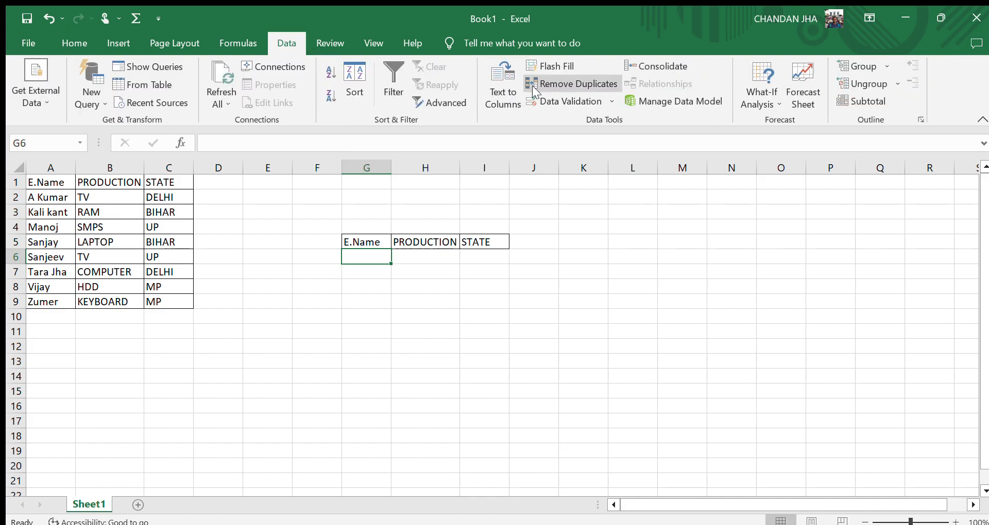
{"action": "left_click", "coordinate": [554, 103]}
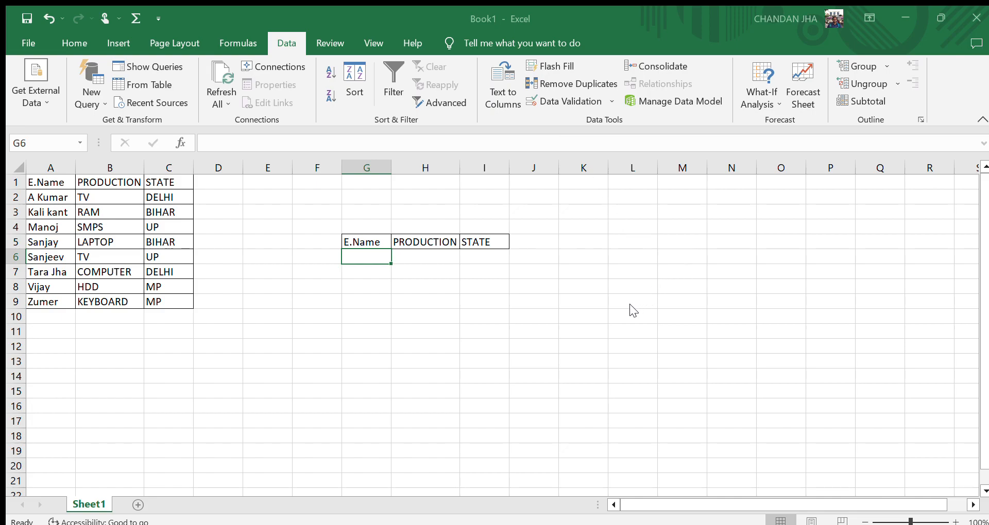
{"action": "left_click", "coordinate": [747, 333]}
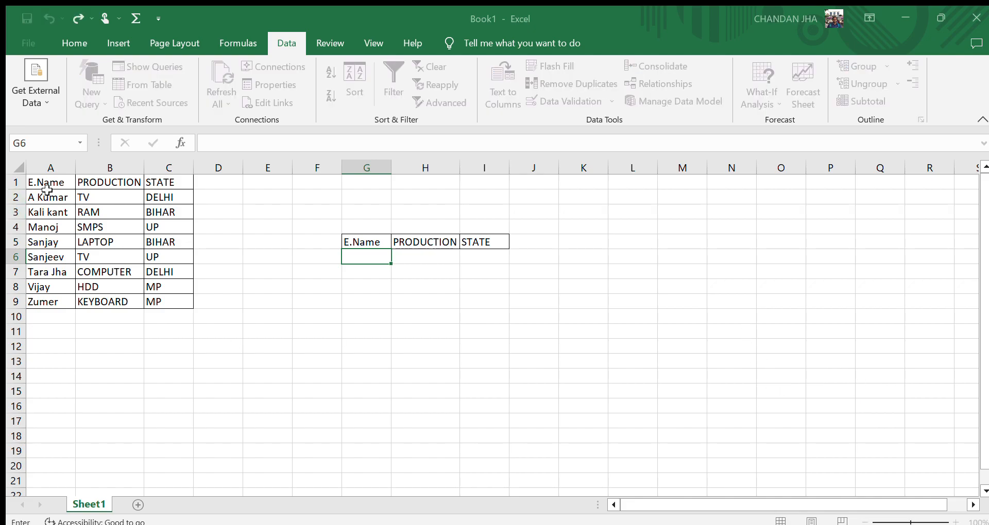
{"action": "left_click_drag", "start_coordinate": [46, 197], "coordinate": [47, 300]}
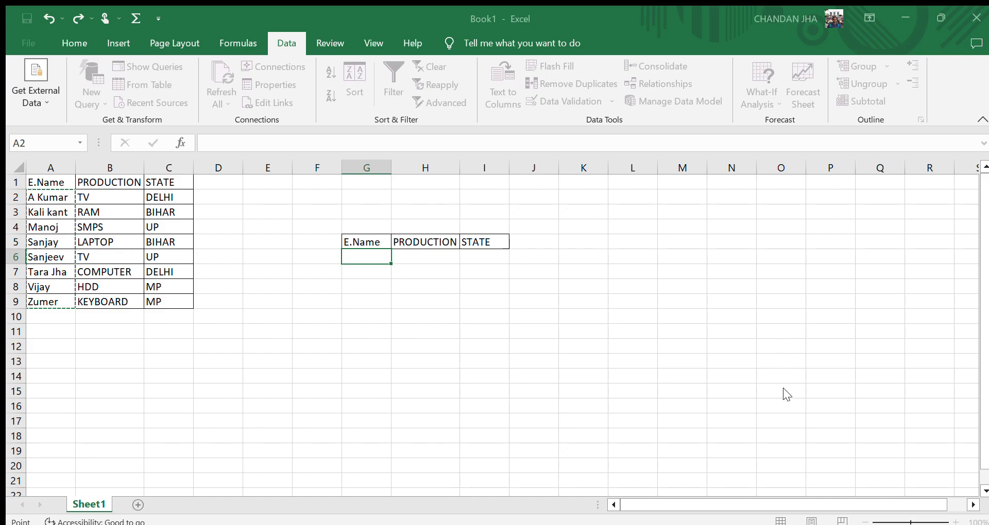
{"action": "key", "text": "Return"}
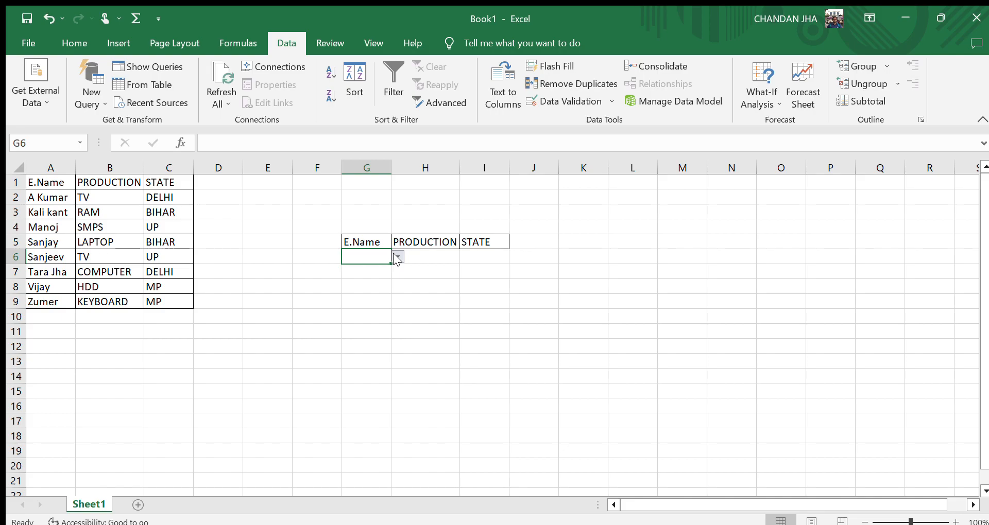
{"action": "left_click", "coordinate": [364, 307]}
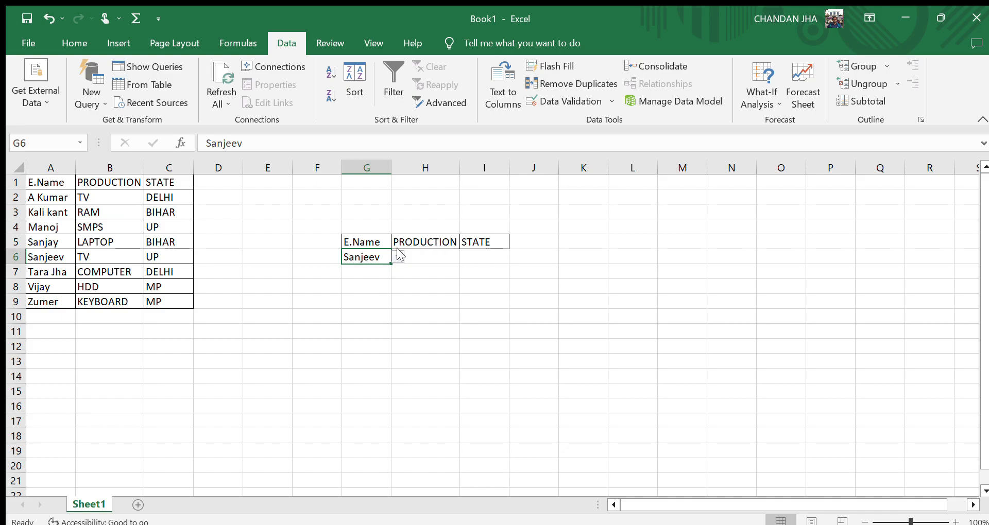
{"action": "left_click", "coordinate": [366, 329]}
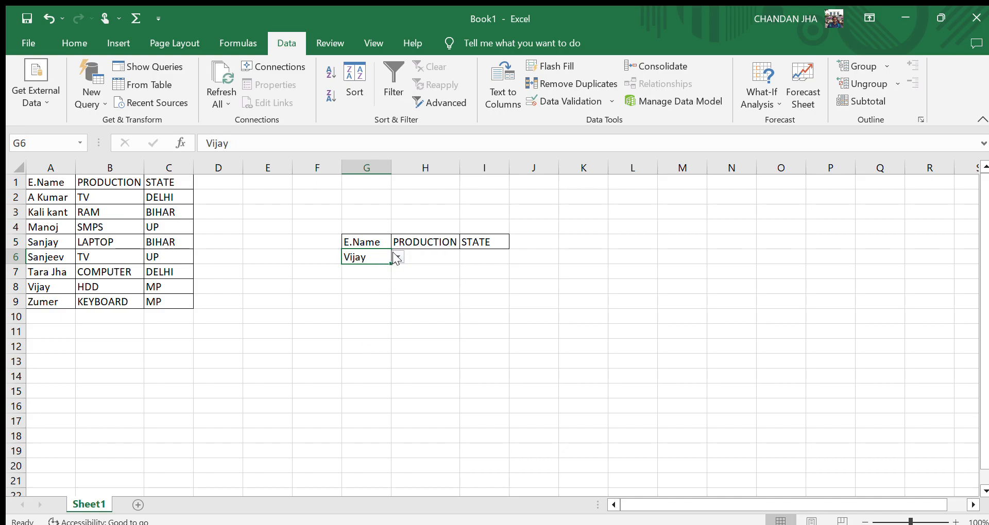
{"action": "left_click", "coordinate": [372, 277]}
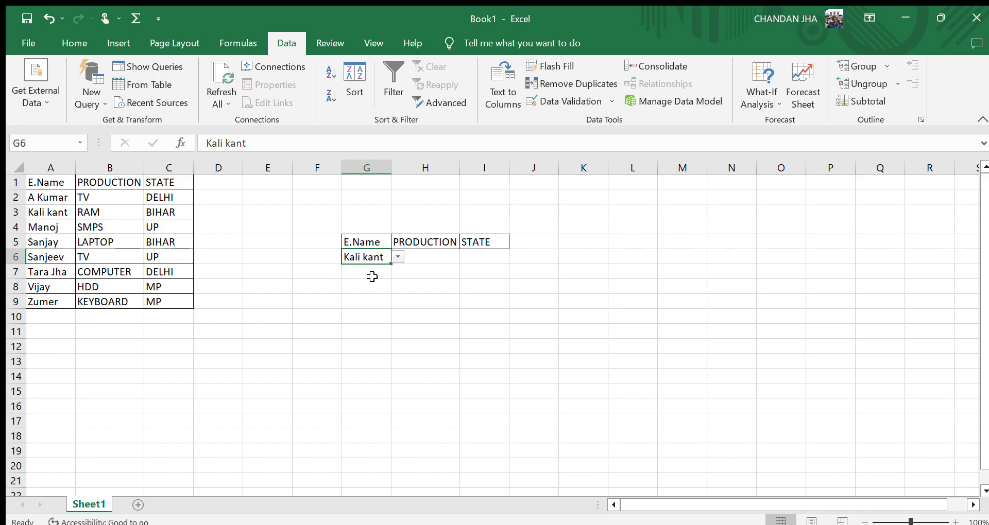
Try to build a LOOKUP formula in H6 using G6 as the lookup value and the employee table.
{"action": "left_click", "coordinate": [446, 260]}
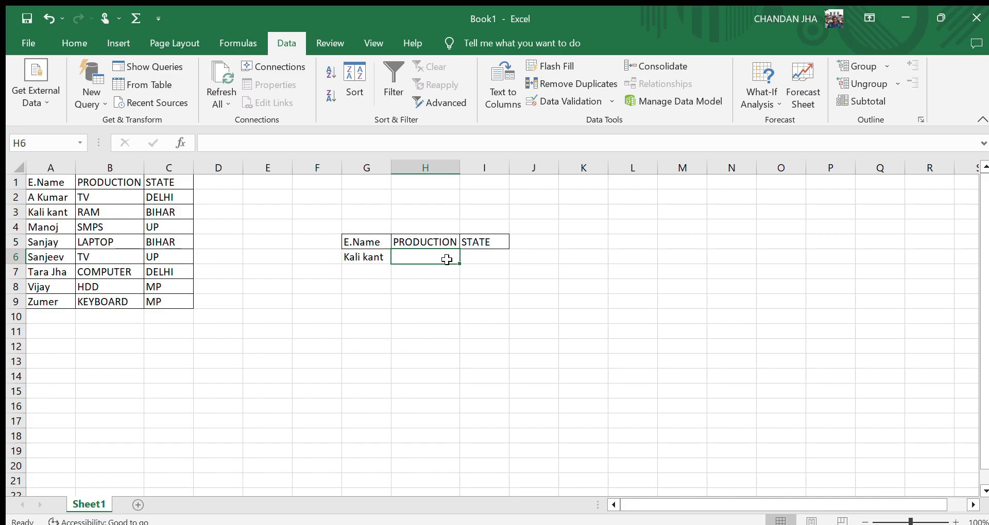
{"action": "type", "text": "="}
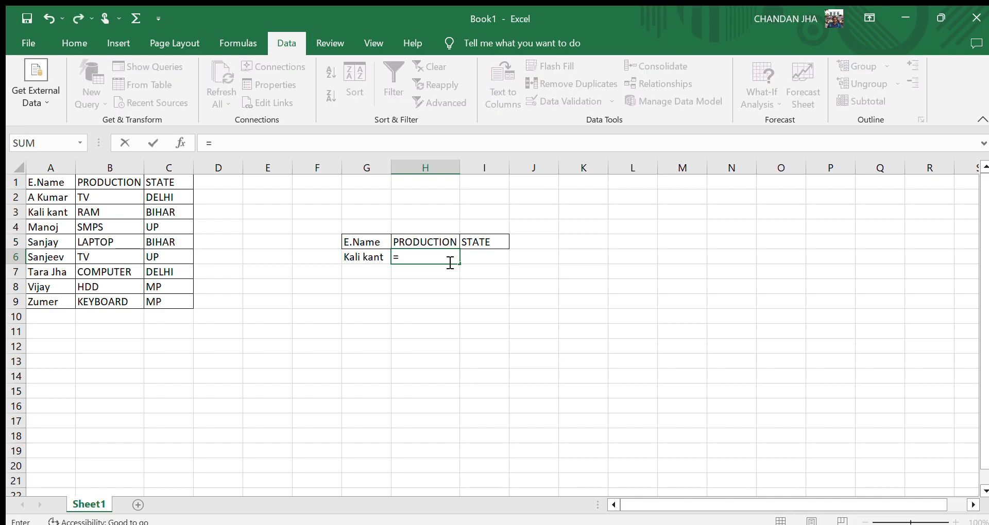
{"action": "type", "text": "LOO"}
{"action": "type", "text": "KUP("}
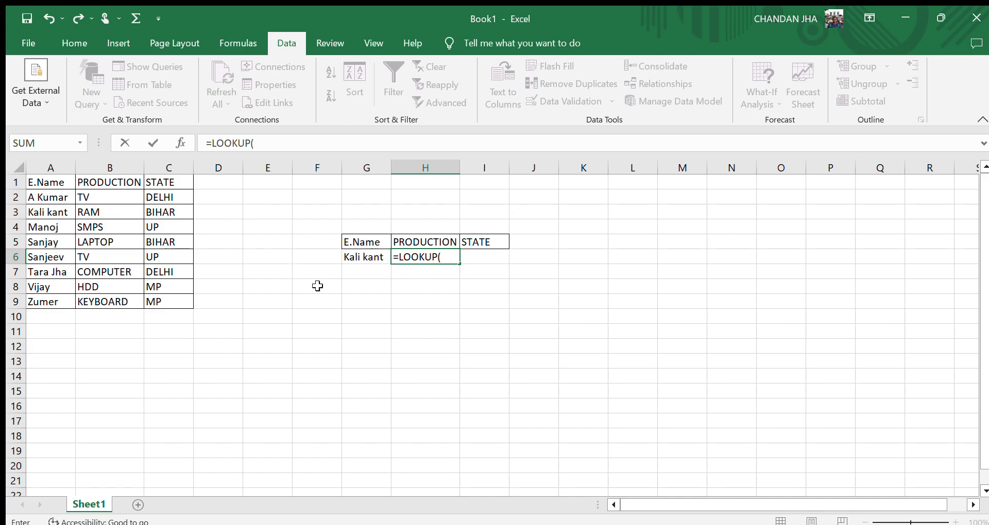
{"action": "left_click", "coordinate": [370, 254]}
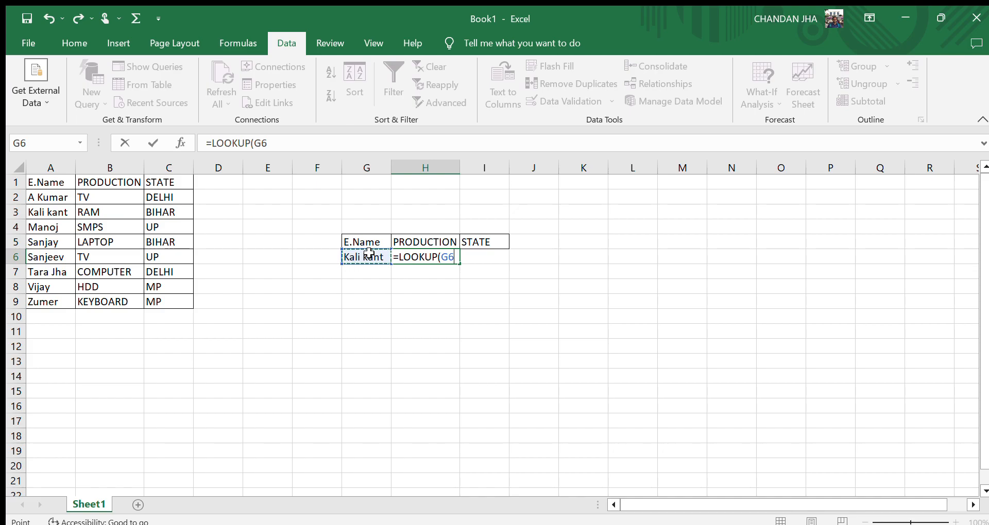
{"action": "type", "text": ","}
{"action": "left_click", "coordinate": [47, 197]}
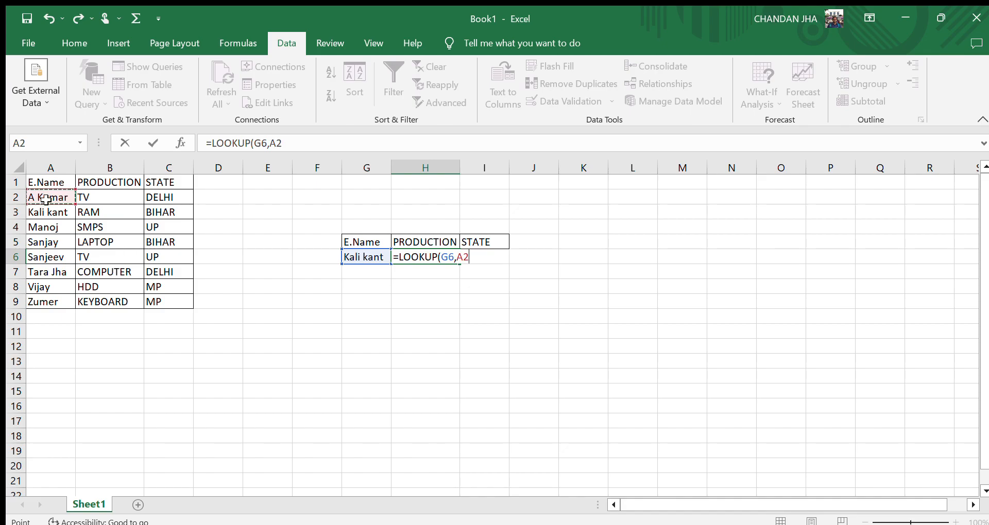
{"action": "left_click", "coordinate": [79, 207]}
{"action": "left_click_drag", "start_coordinate": [79, 206], "coordinate": [53, 201]}
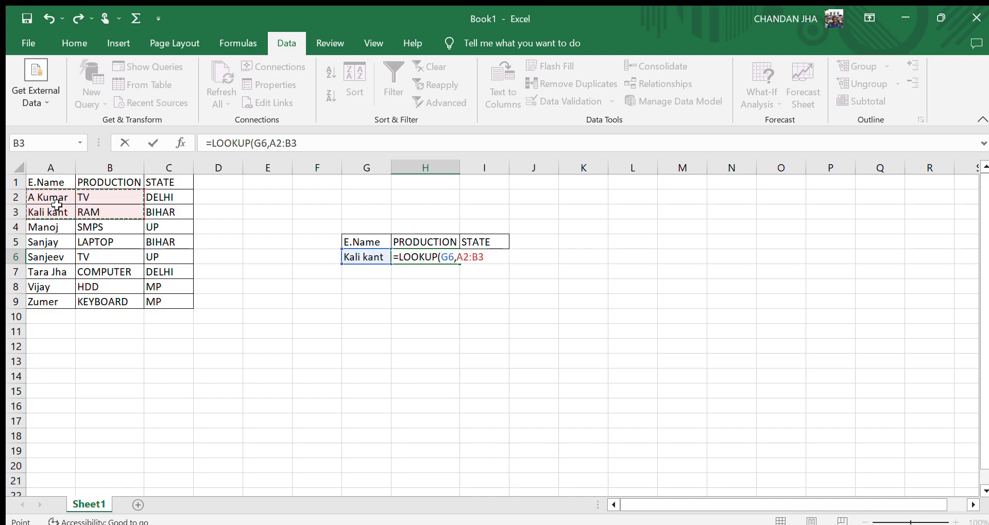
{"action": "left_click", "coordinate": [148, 214]}
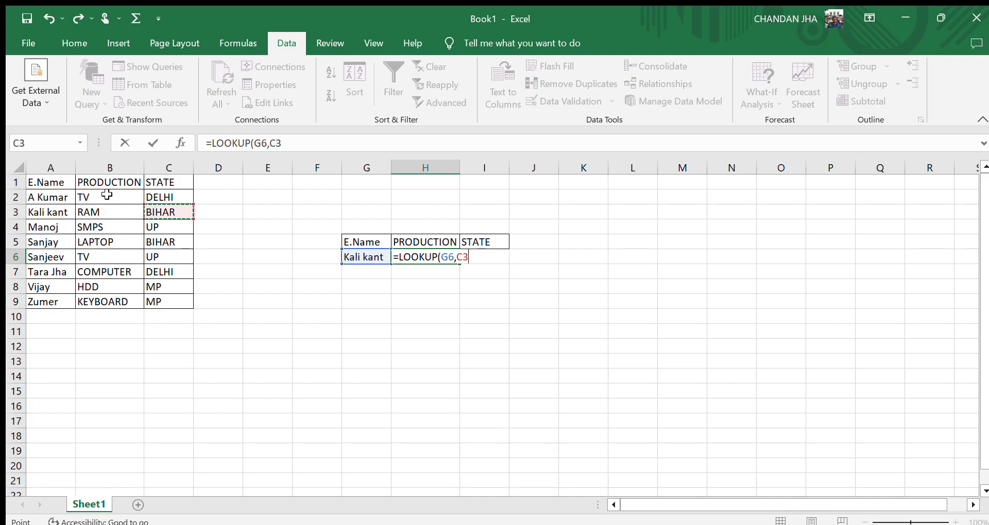
{"action": "left_click", "coordinate": [40, 196]}
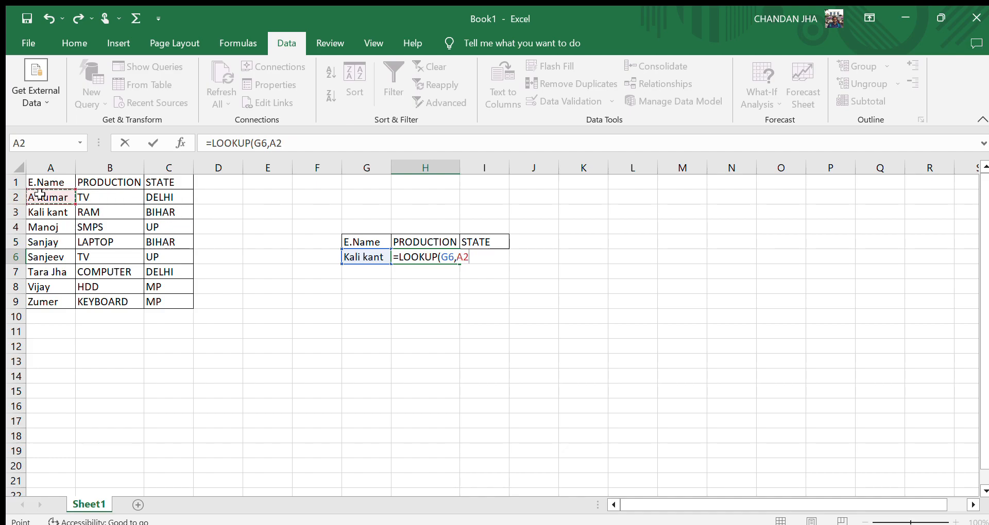
{"action": "key", "text": "ctrl+shift+Right"}
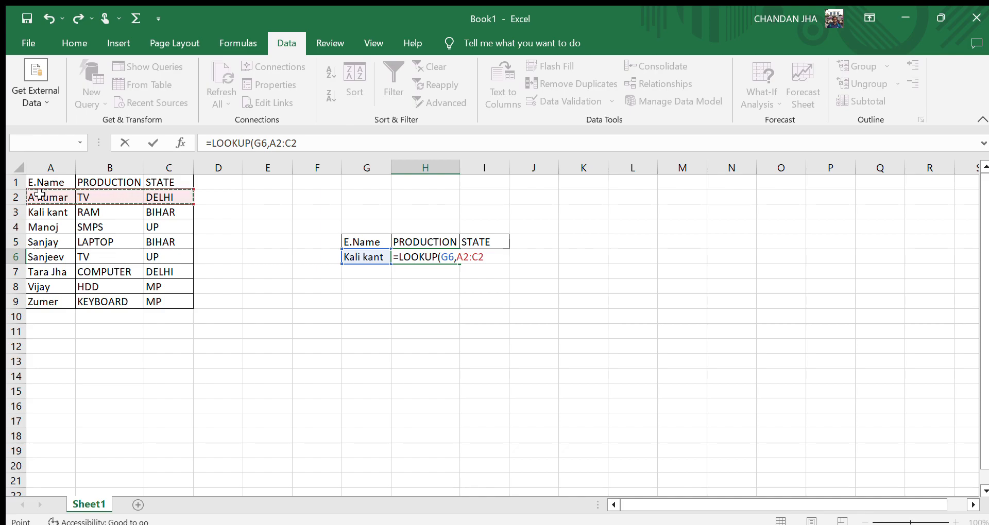
{"action": "key", "text": "ctrl+shift+Down"}
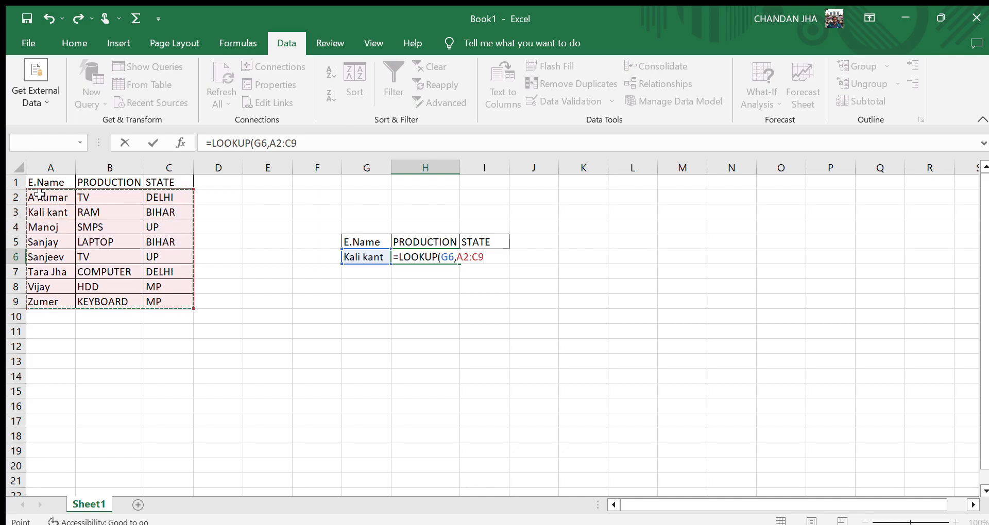
{"action": "left_click", "coordinate": [152, 346]}
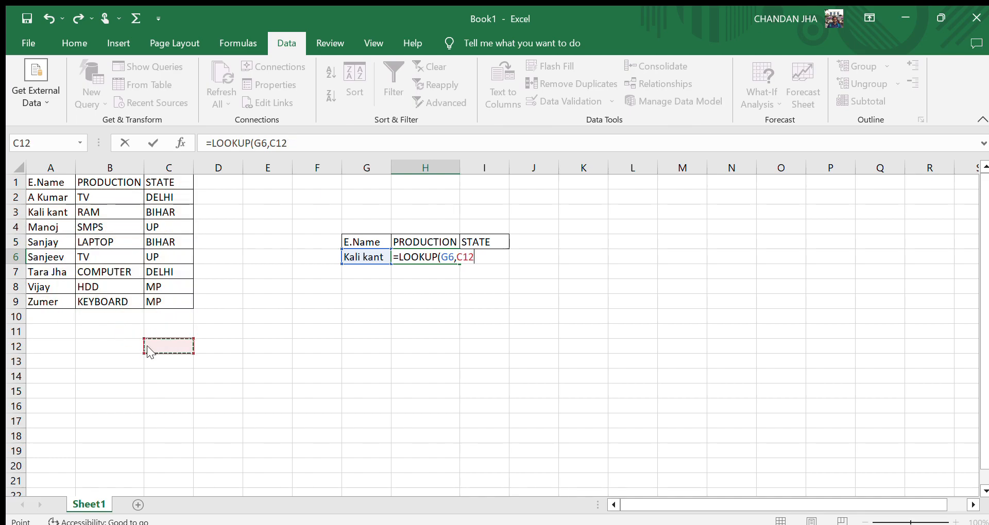
{"action": "key", "text": "Return"}
Clear H6 and enter =LOOKUP(G6,A2:C9,B2:B9) to return the selected employee's product.
{"action": "left_click", "coordinate": [46, 198]}
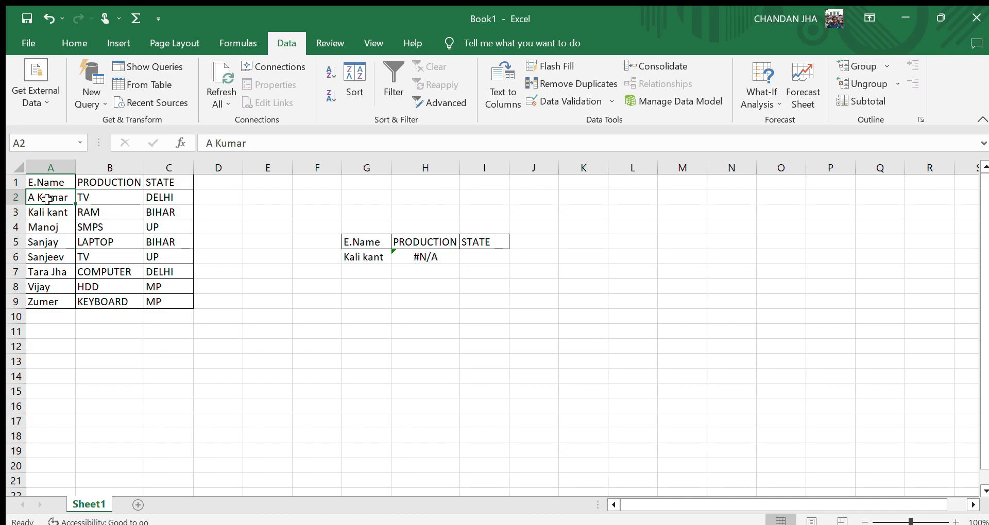
{"action": "key", "text": "ctrl+shift+Right"}
{"action": "key", "text": "ctrl+shift+Down"}
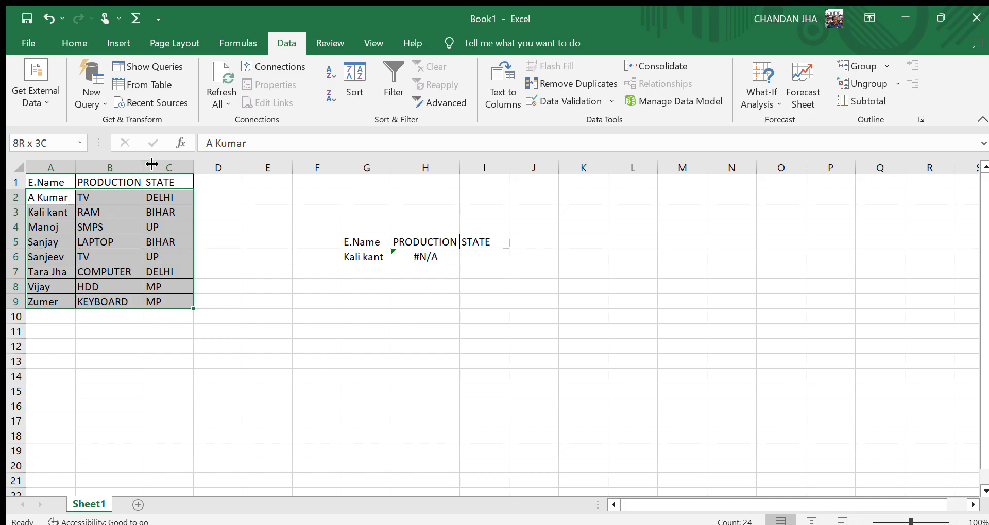
{"action": "left_click", "coordinate": [421, 257]}
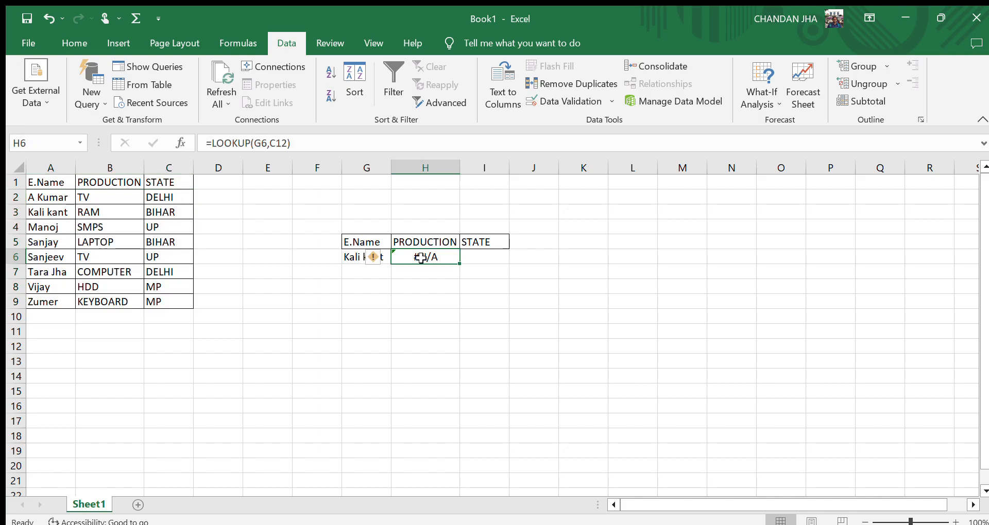
{"action": "key", "text": "Delete"}
{"action": "type", "text": "=LOO"}
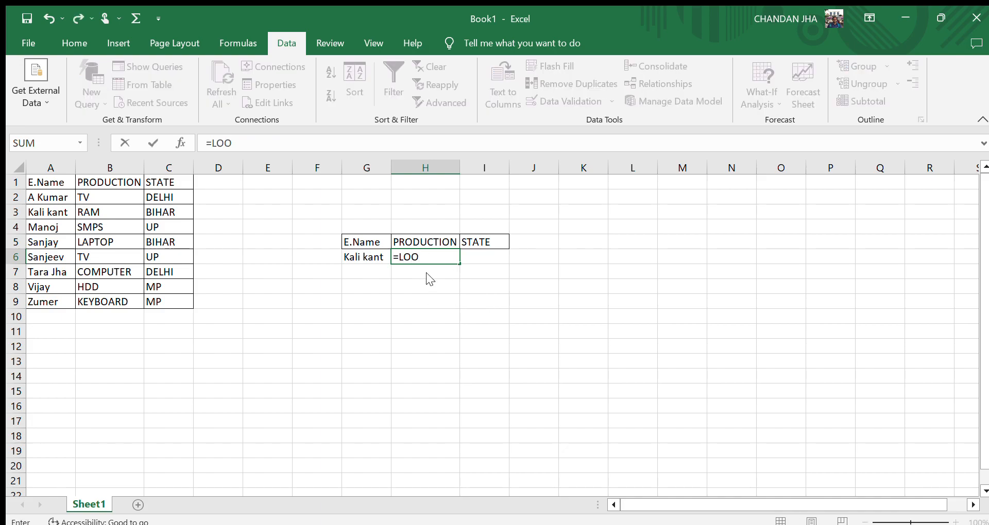
{"action": "type", "text": "KUP("}
{"action": "left_click", "coordinate": [361, 257]}
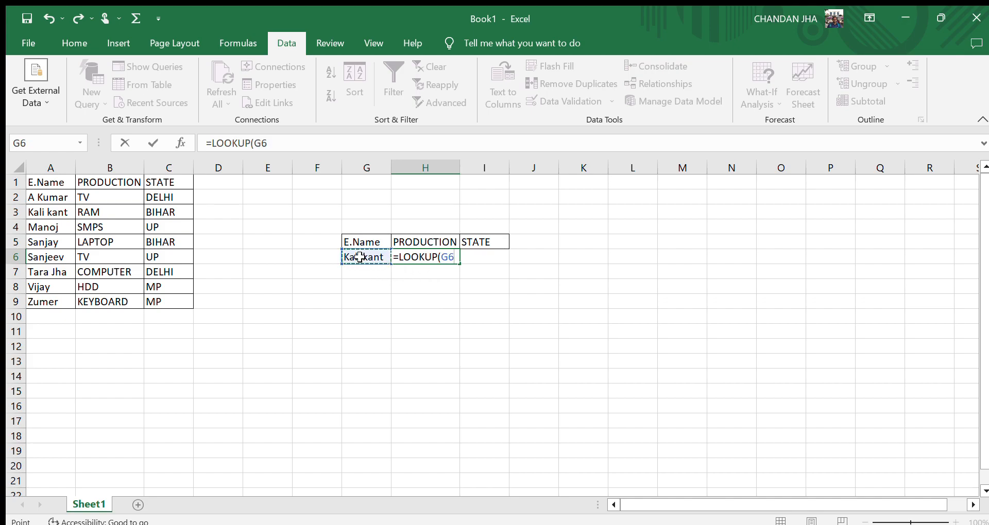
{"action": "type", "text": ","}
{"action": "left_click", "coordinate": [35, 197]}
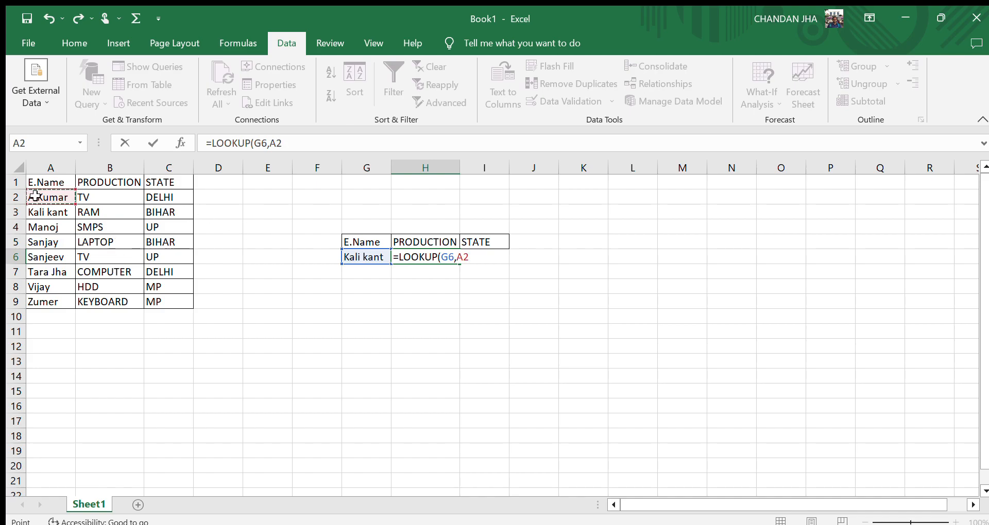
{"action": "key", "text": "shift+Right"}
{"action": "key", "text": "shift+Right"}
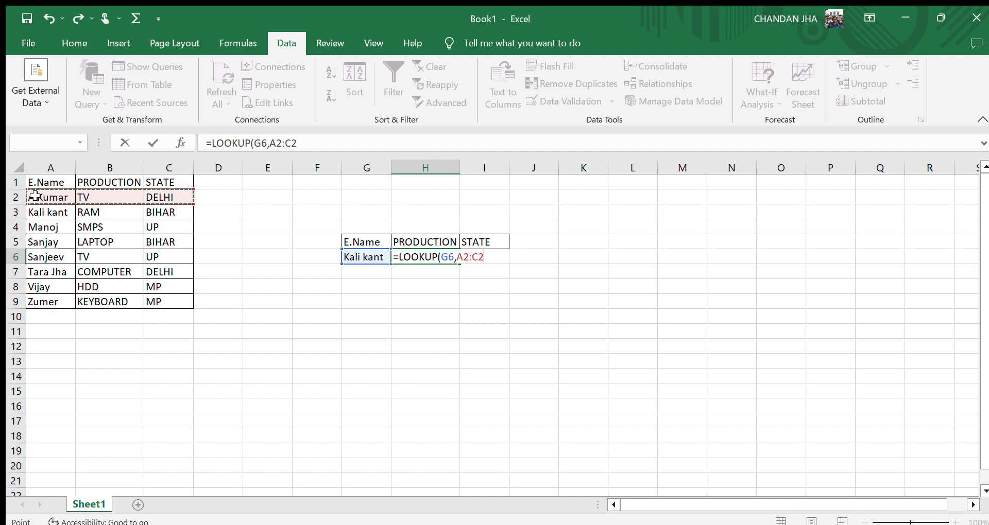
{"action": "key", "text": "ctrl+shift+Down"}
{"action": "type", "text": ","}
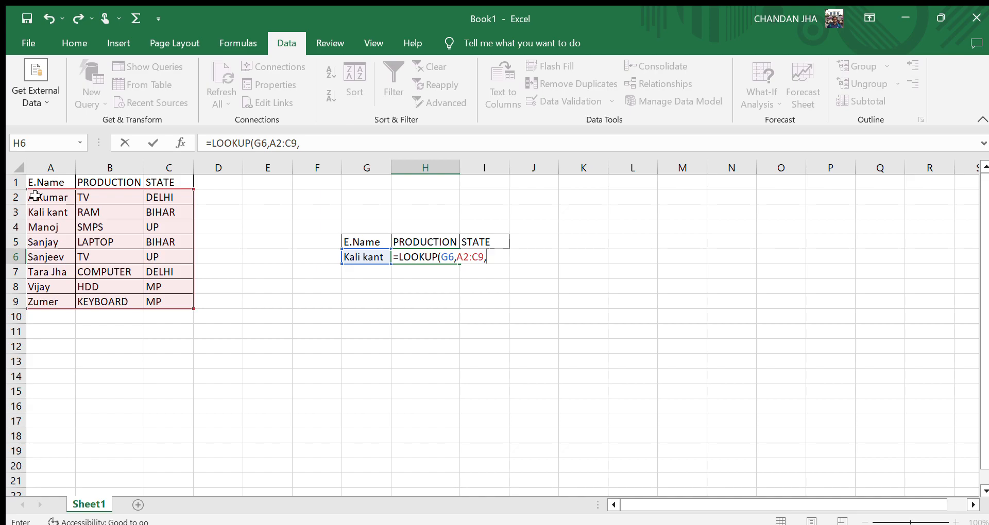
{"action": "left_click", "coordinate": [102, 196]}
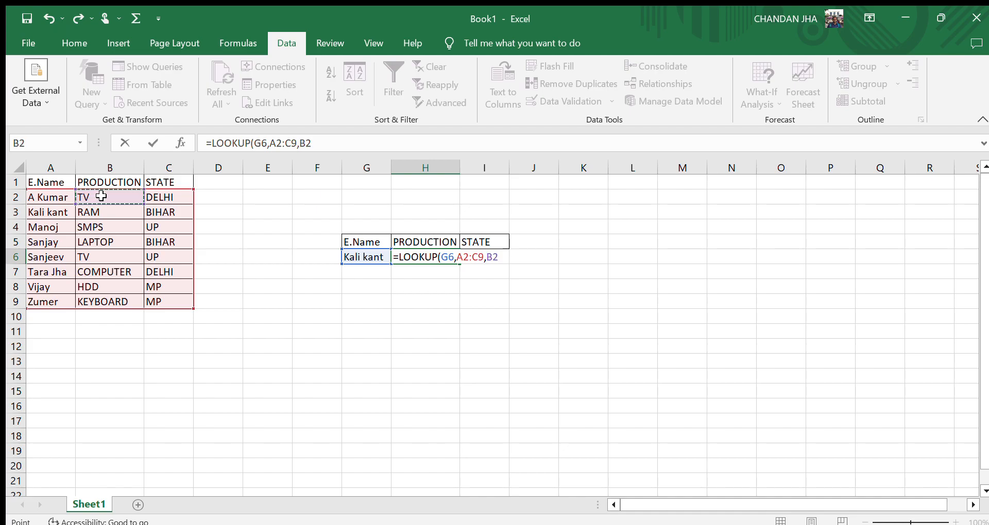
{"action": "key", "text": "ctrl+shift+Down"}
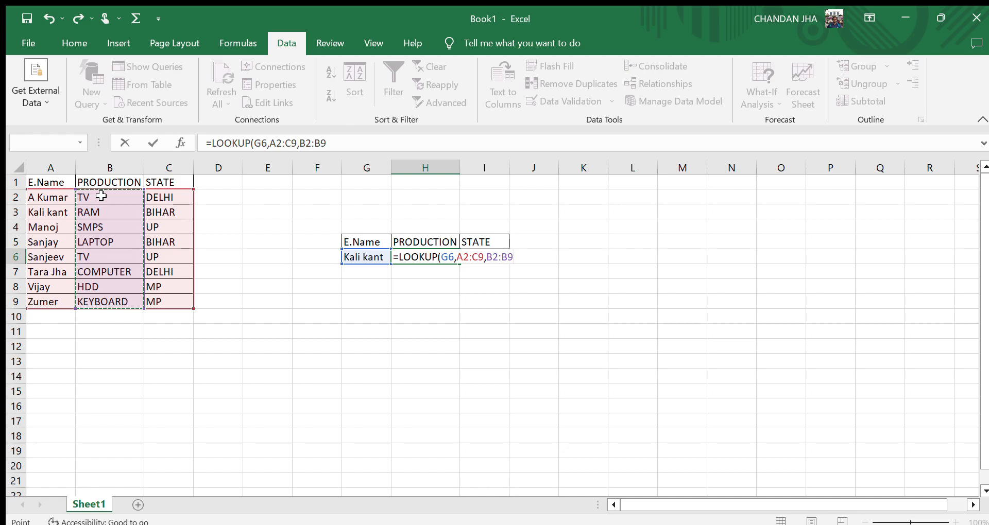
{"action": "type", "text": ")"}
{"action": "key", "text": "Return"}
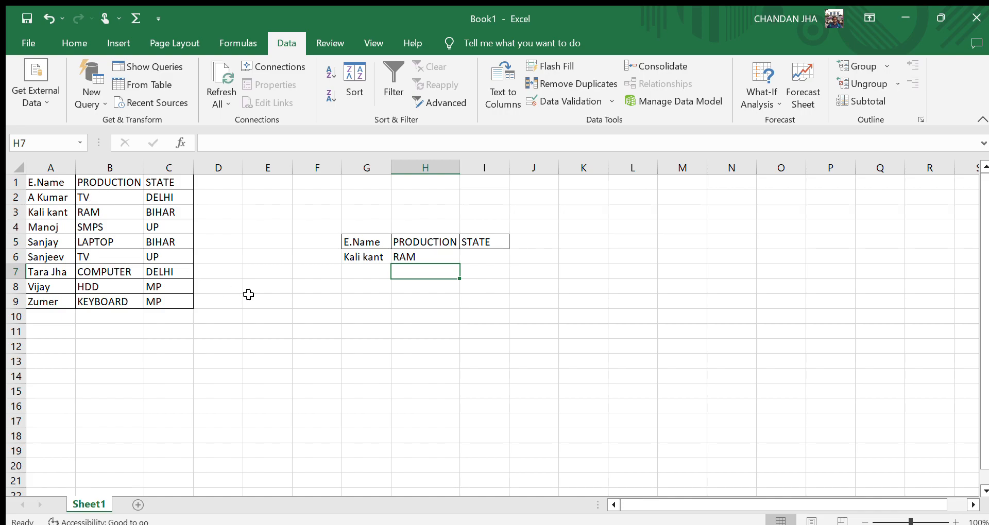
Test the product lookup by picking Sanjeev and then A Kumar from the G6 drop-down.
{"action": "left_click", "coordinate": [361, 258]}
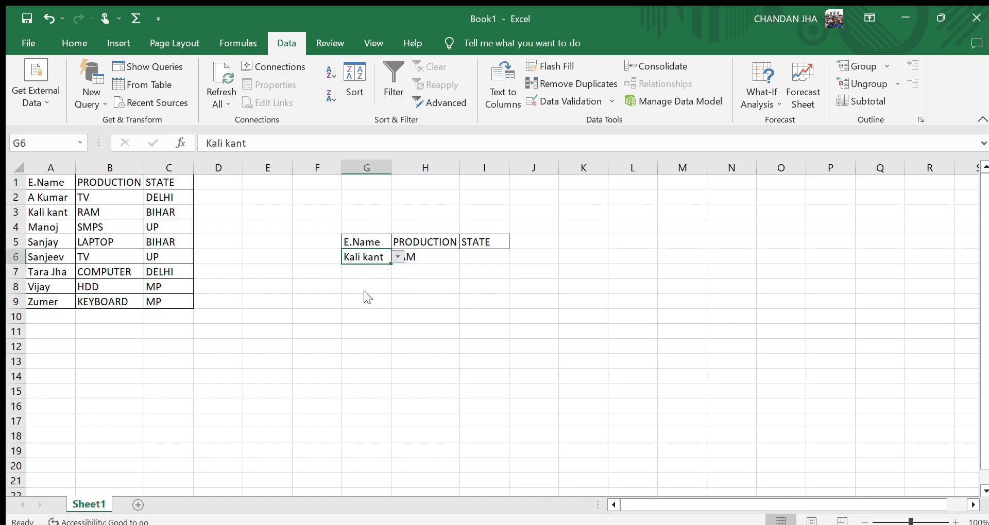
{"action": "left_click", "coordinate": [357, 305]}
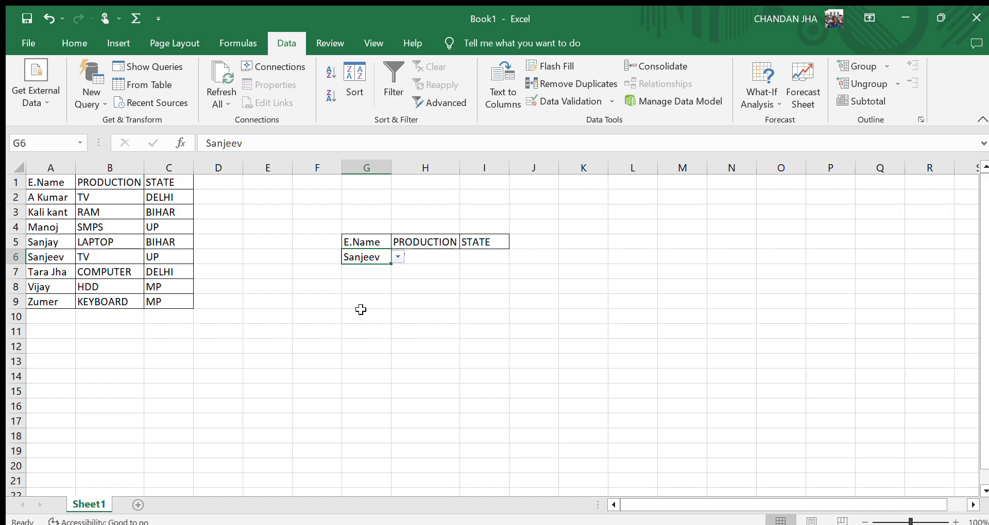
{"action": "left_click", "coordinate": [367, 355]}
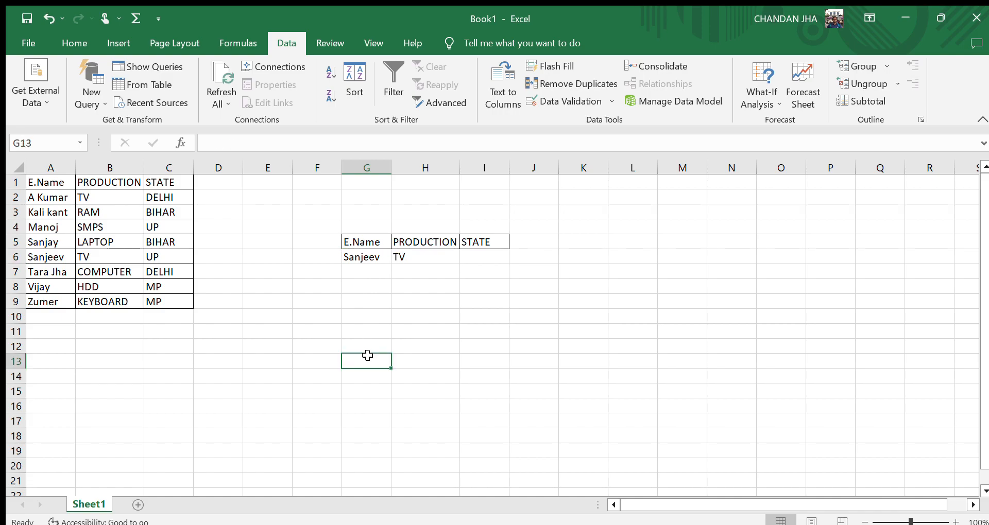
{"action": "left_click", "coordinate": [378, 257]}
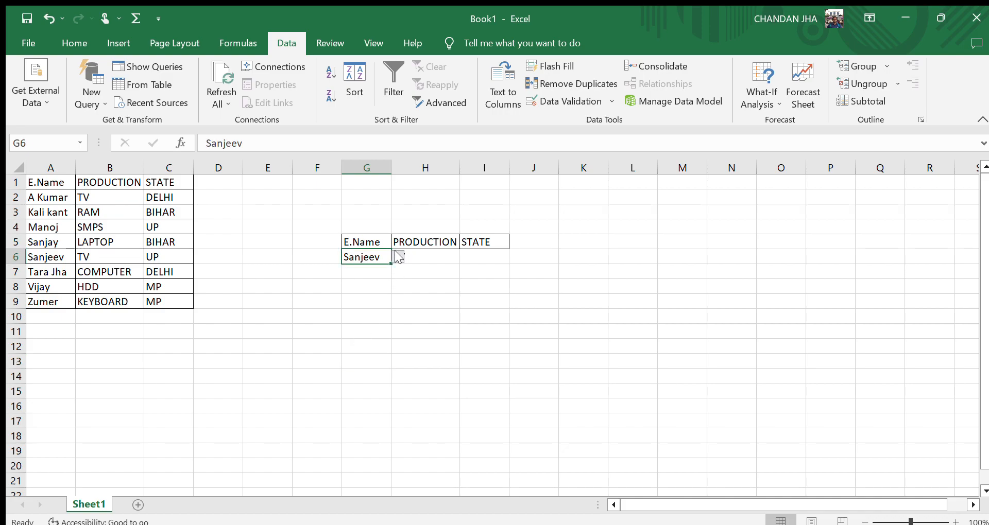
{"action": "left_click", "coordinate": [383, 269]}
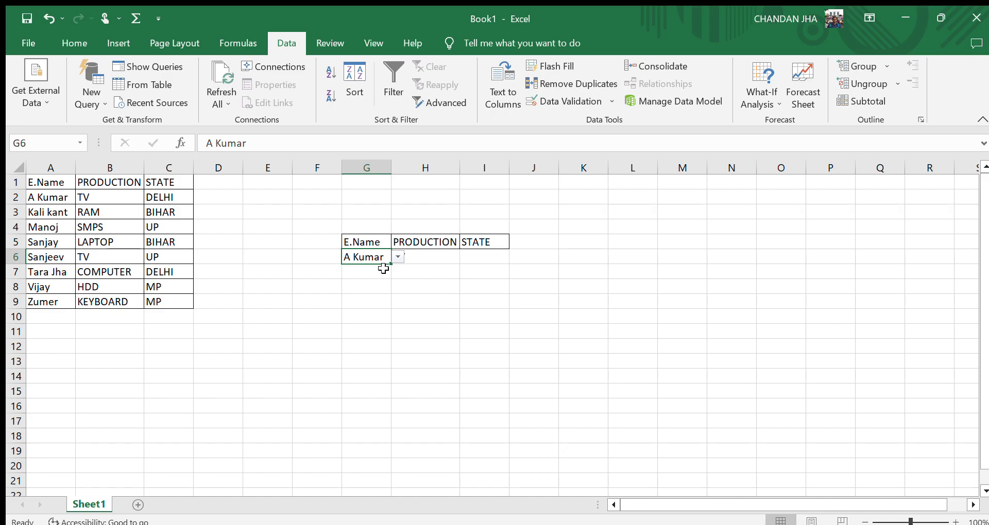
{"action": "left_click", "coordinate": [419, 310]}
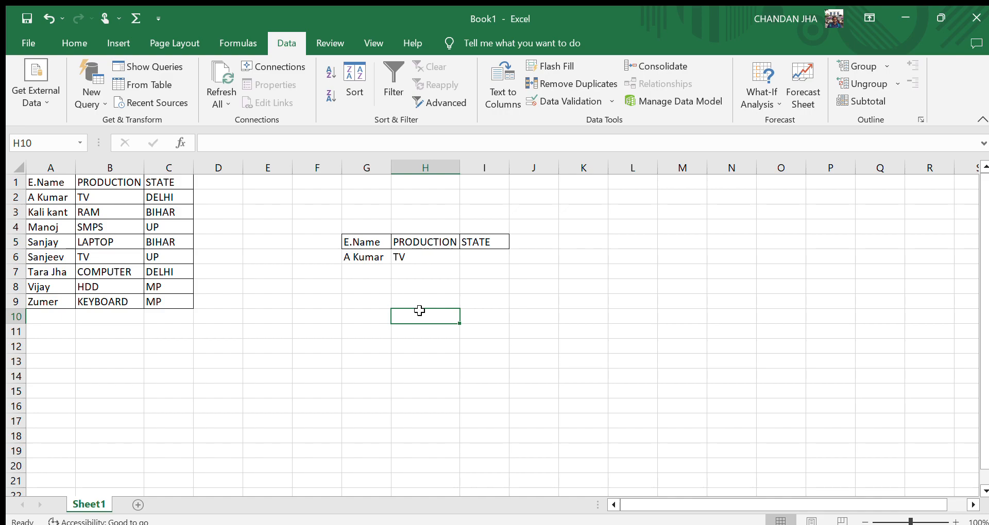
Enter =LOOKUP(G6,A2:C9,C2:C9) in I6 to return the selected employee's state.
{"action": "left_click", "coordinate": [474, 259]}
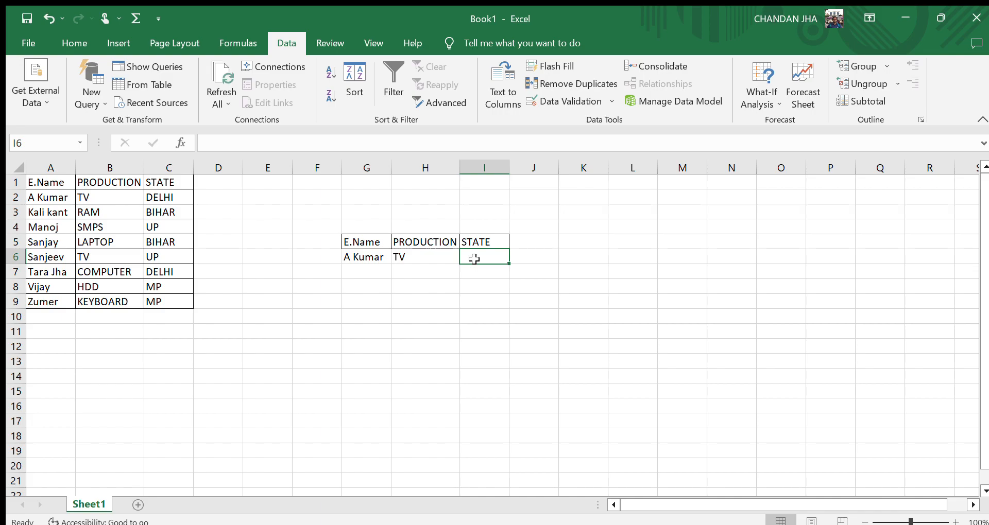
{"action": "type", "text": "=L"}
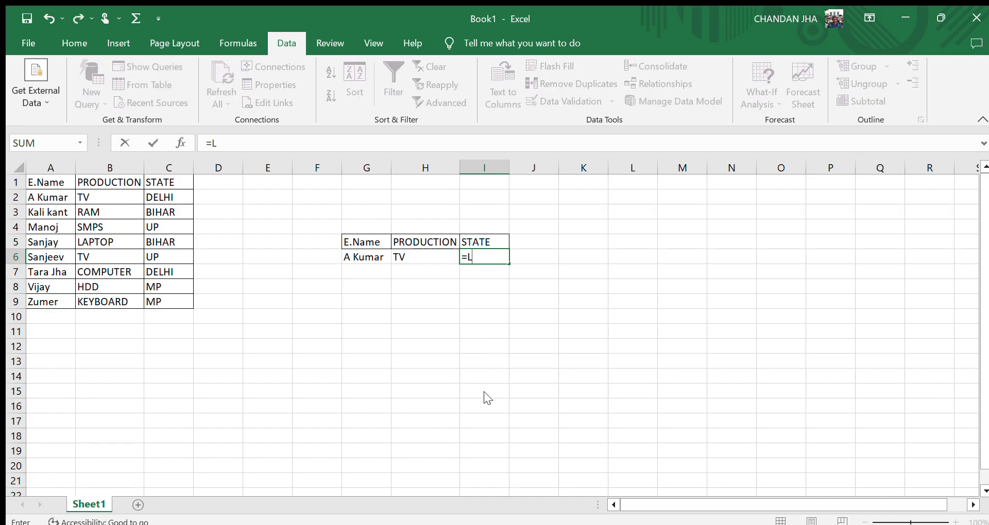
{"action": "type", "text": "OGNORM.INV("}
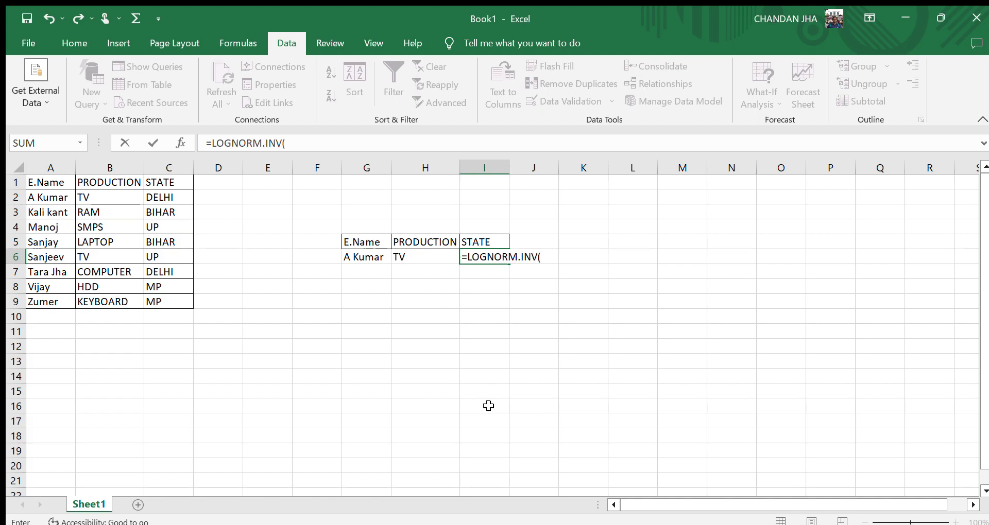
{"action": "key", "text": "BackSpace"}
{"action": "key", "text": "BackSpace"}
{"action": "key", "text": "BackSpace"}
{"action": "key", "text": "BackSpace"}
{"action": "key", "text": "BackSpace"}
{"action": "key", "text": "BackSpace"}
{"action": "key", "text": "BackSpace"}
{"action": "key", "text": "BackSpace"}
{"action": "key", "text": "BackSpace"}
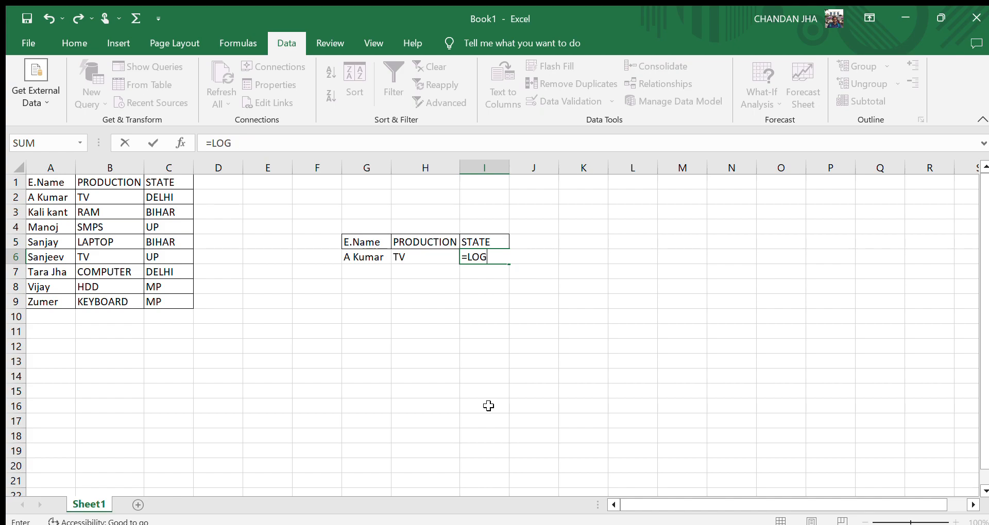
{"action": "key", "text": "BackSpace"}
{"action": "type", "text": "OKUP("}
{"action": "left_click", "coordinate": [477, 332]}
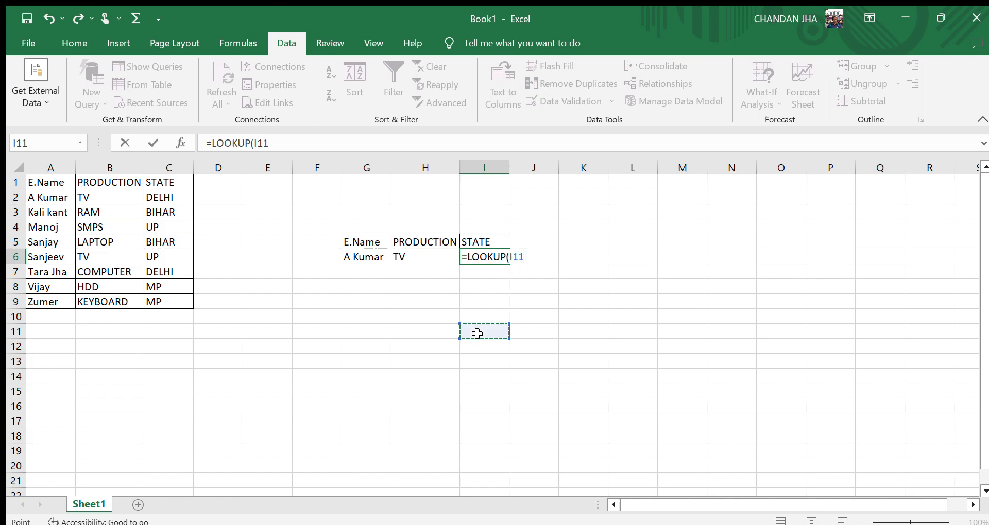
{"action": "key", "text": "BackSpace"}
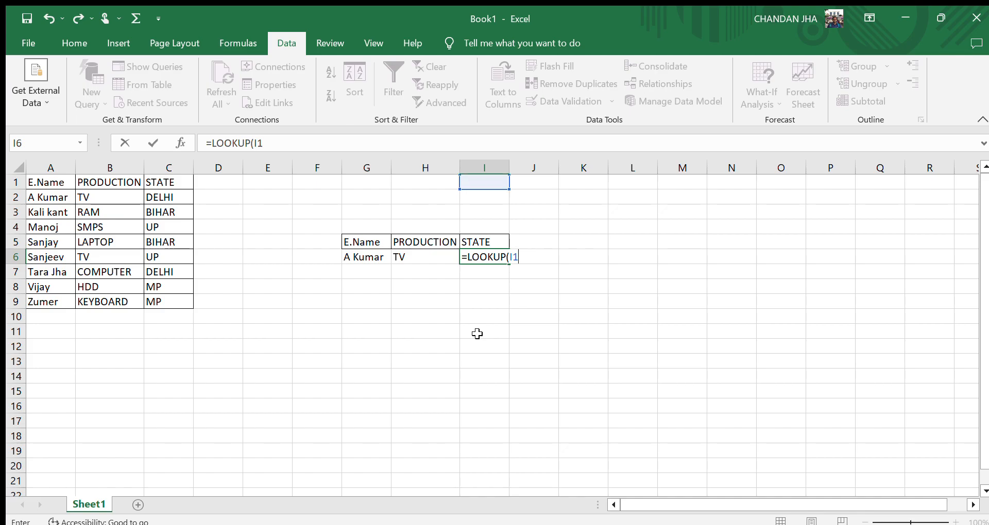
{"action": "key", "text": "BackSpace"}
{"action": "key", "text": "BackSpace"}
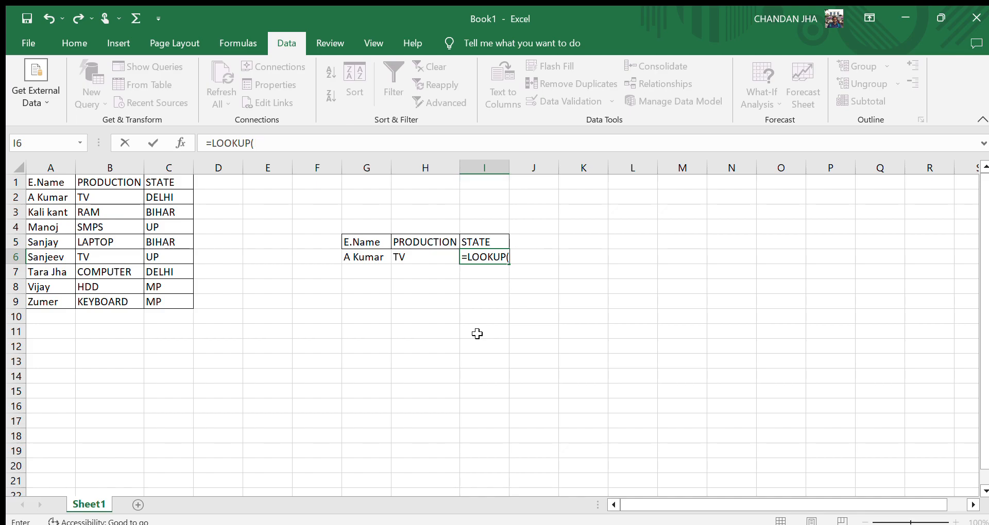
{"action": "left_click", "coordinate": [366, 260]}
{"action": "type", "text": ","}
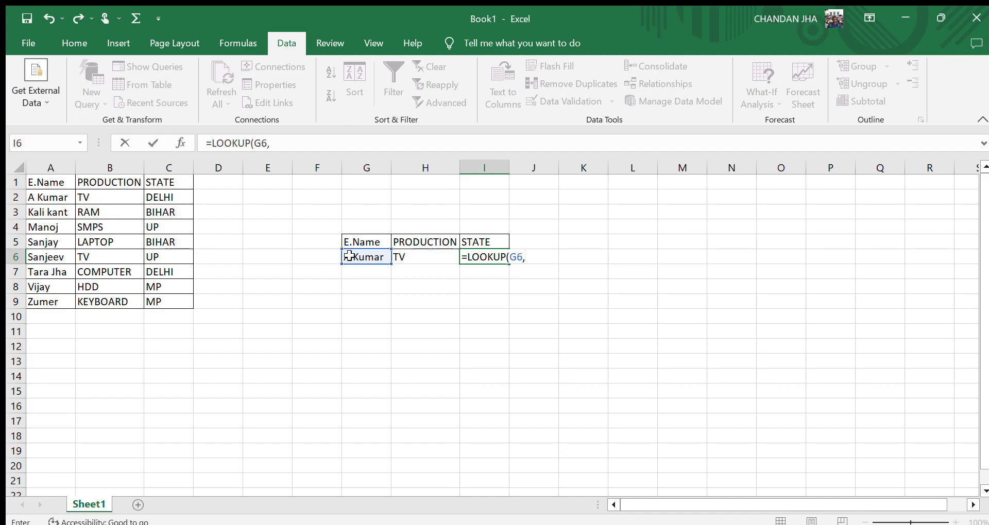
{"action": "left_click", "coordinate": [53, 198]}
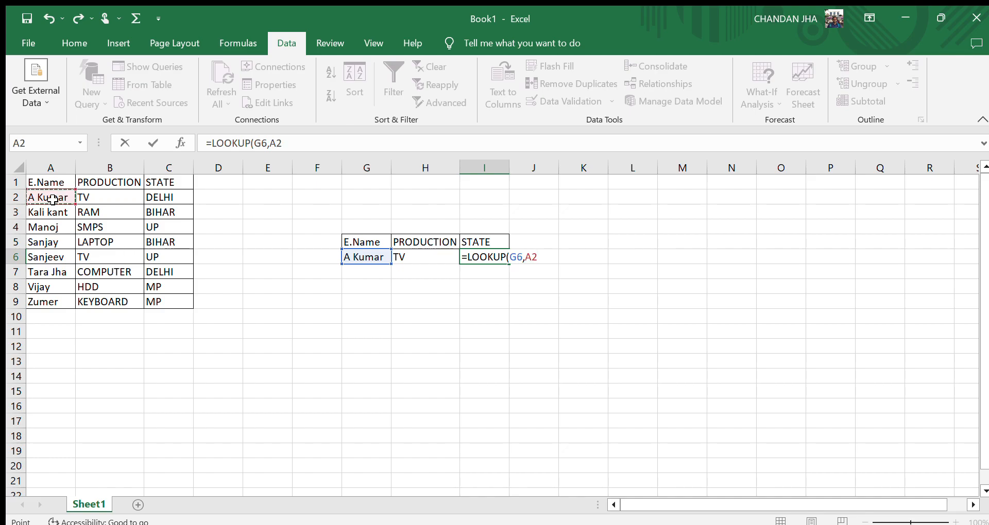
{"action": "key", "text": "shift+Right"}
{"action": "key", "text": "shift+Right"}
{"action": "key", "text": "ctrl+shift+Down"}
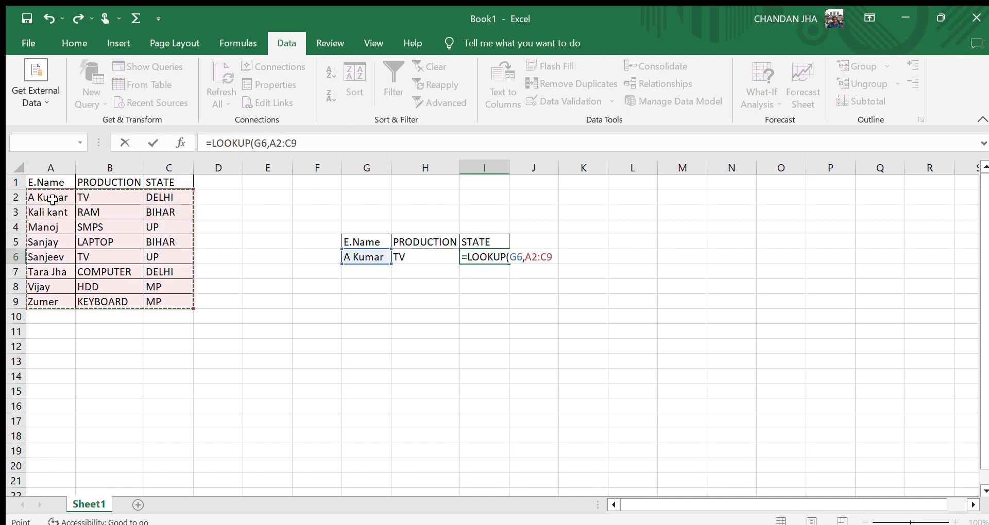
{"action": "type", "text": ","}
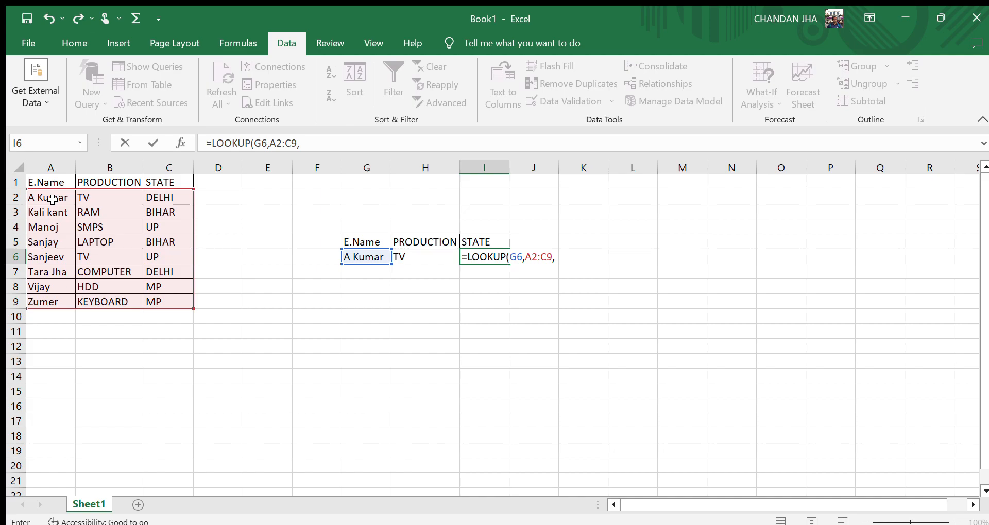
{"action": "type", "text": "C"}
{"action": "key", "text": "BackSpace"}
{"action": "left_click", "coordinate": [157, 196]}
{"action": "left_click", "coordinate": [157, 196]}
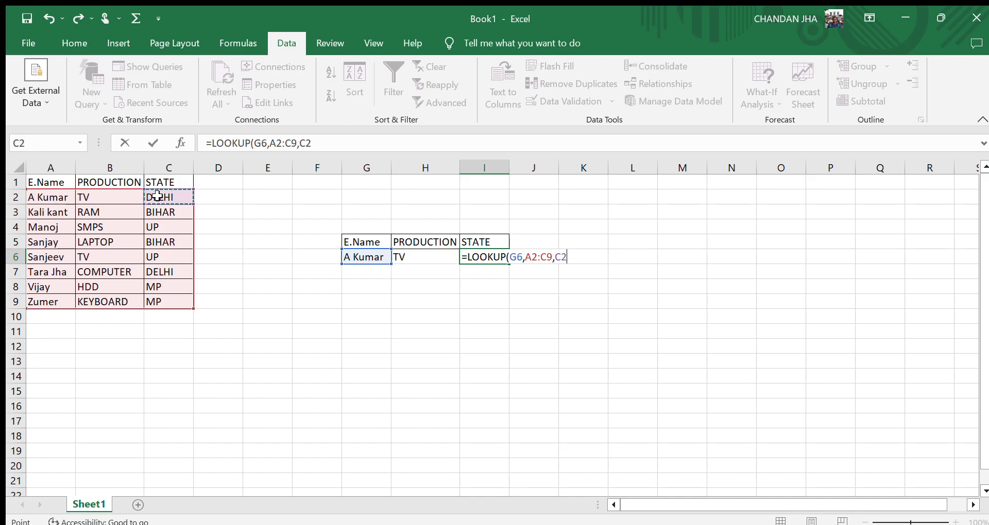
{"action": "key", "text": "ctrl+shift+Down"}
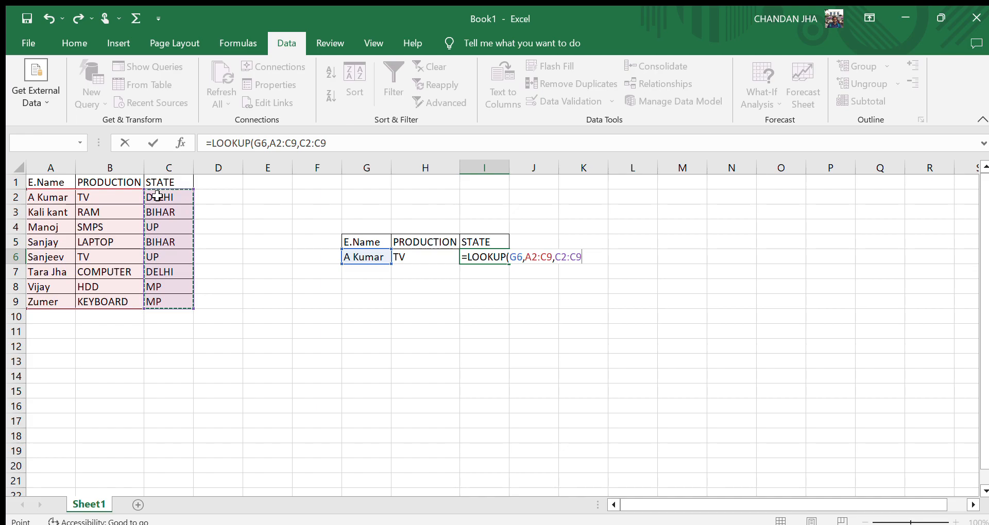
{"action": "type", "text": ")"}
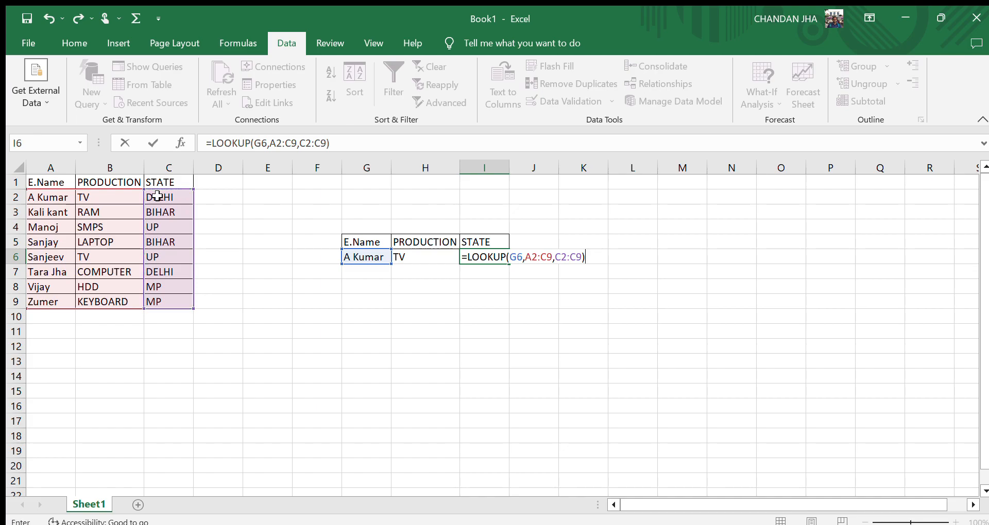
{"action": "key", "text": "Return"}
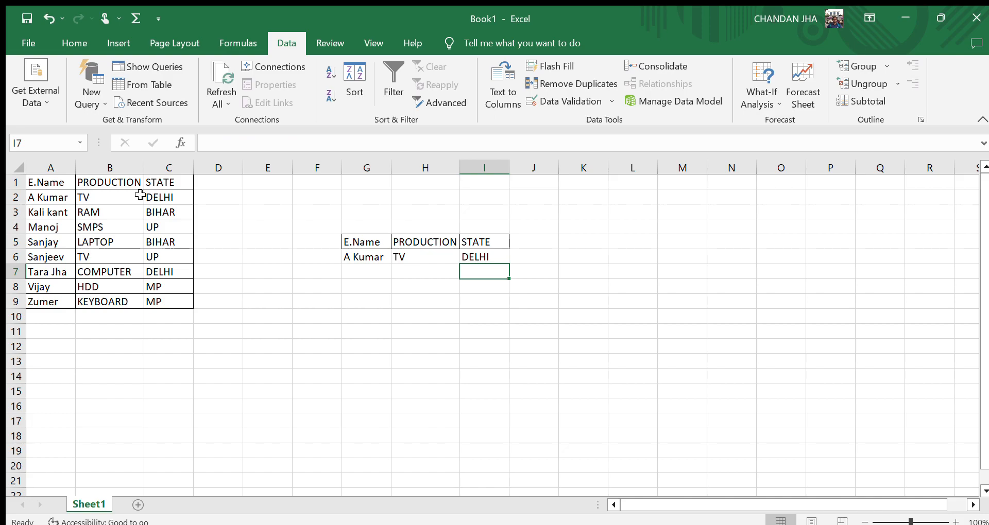
{"action": "left_click", "coordinate": [364, 258]}
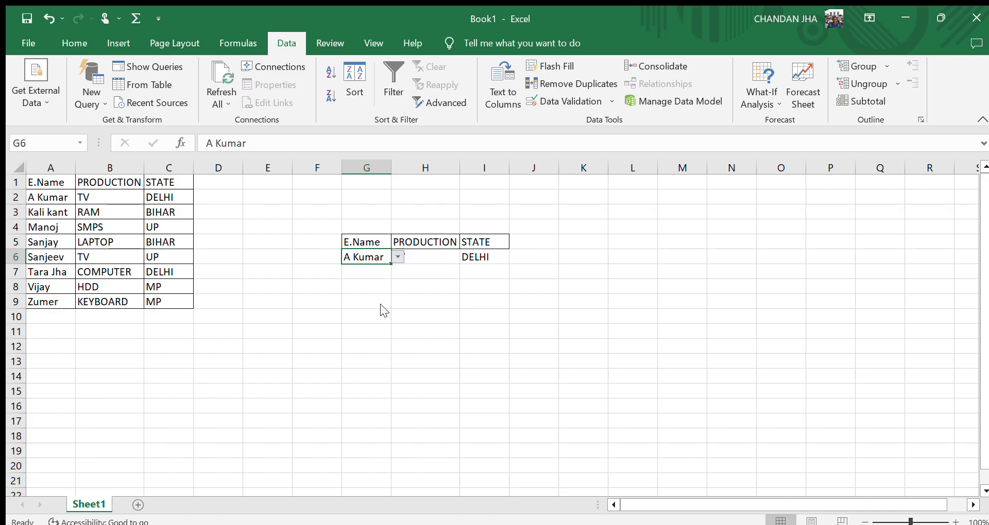
{"action": "left_click", "coordinate": [373, 314]}
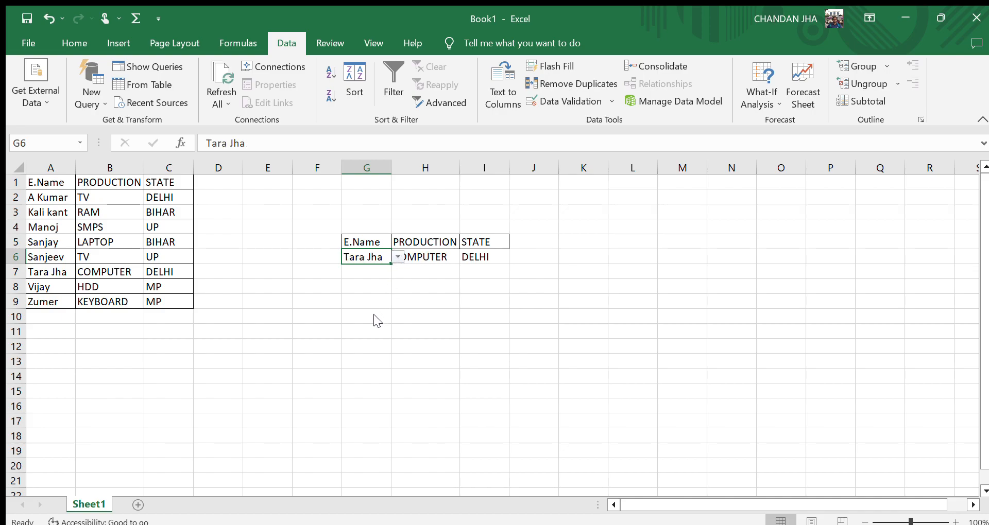
{"action": "left_click", "coordinate": [452, 341]}
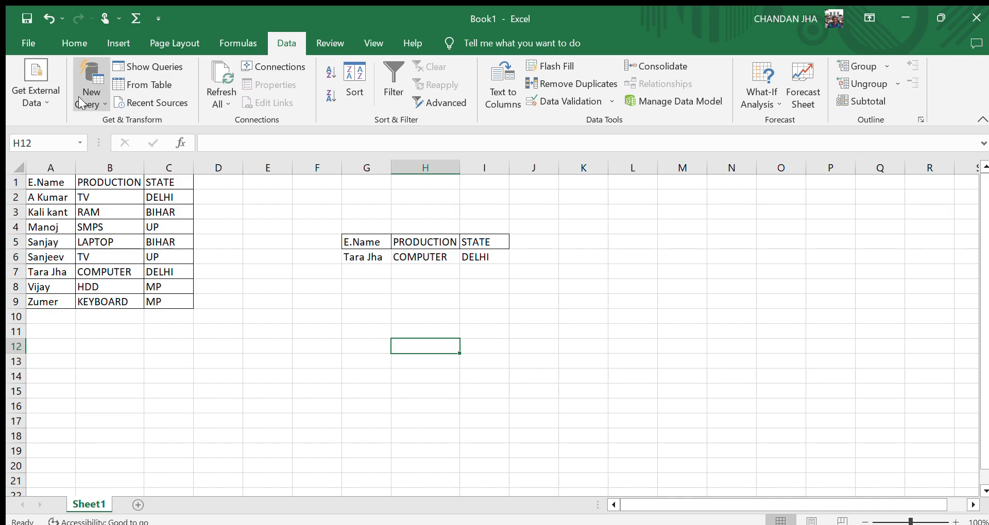
{"action": "left_click", "coordinate": [69, 30]}
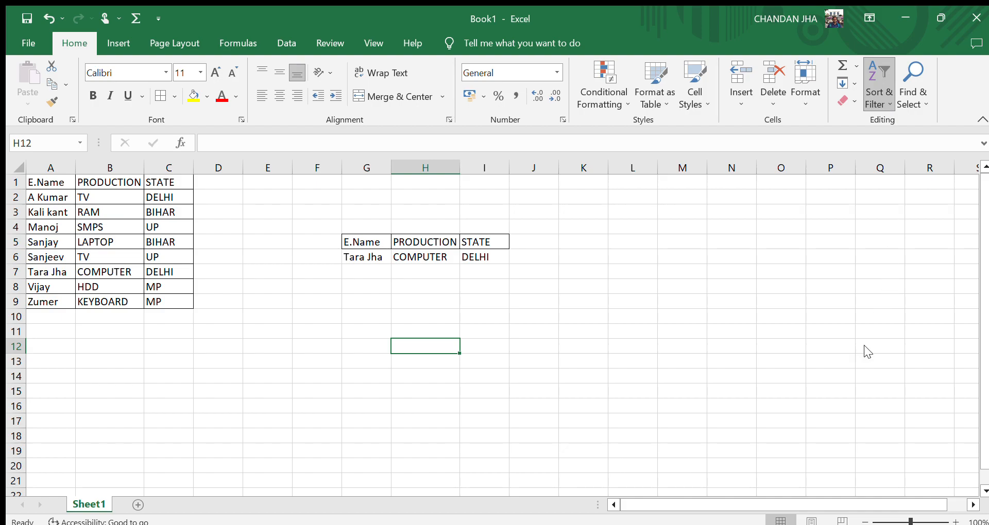
{"action": "left_click", "coordinate": [350, 363]}
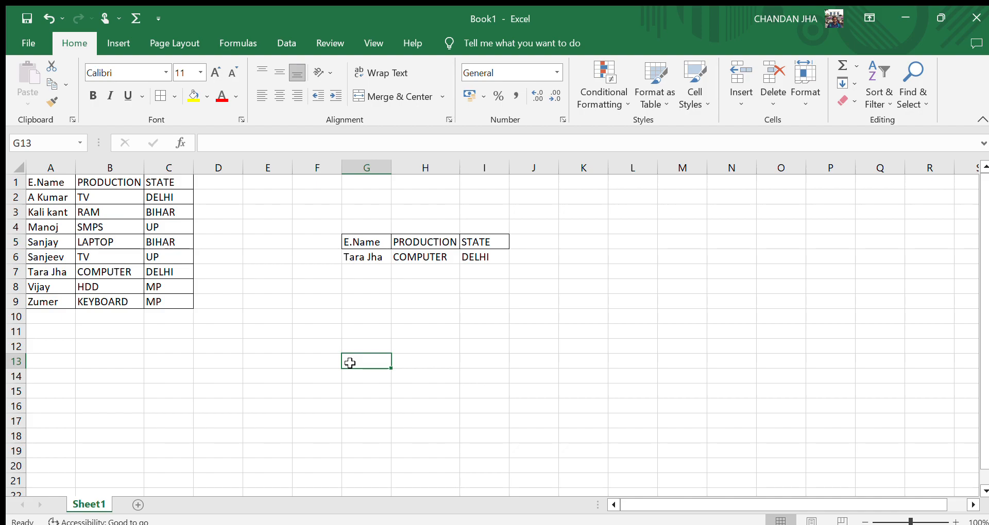
{"action": "type", "text": "="}
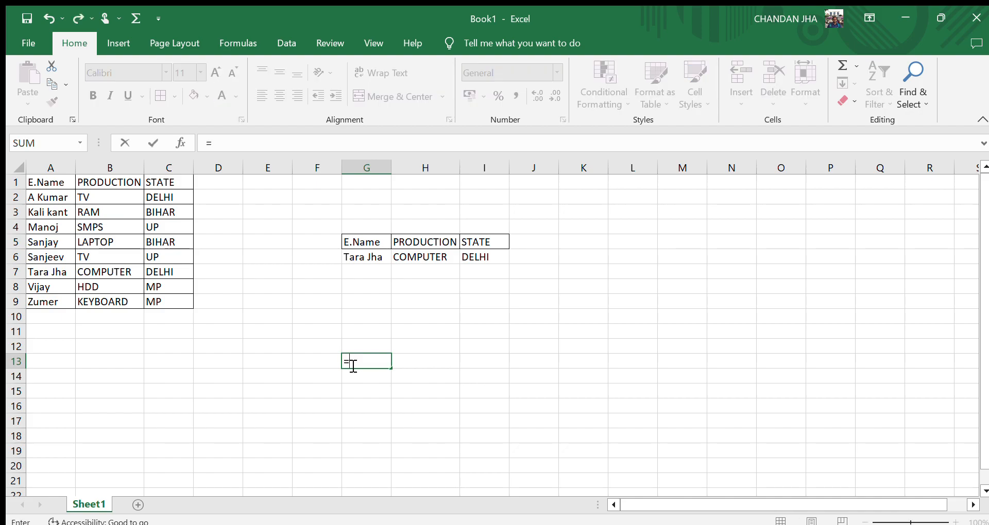
{"action": "key", "text": "BackSpace"}
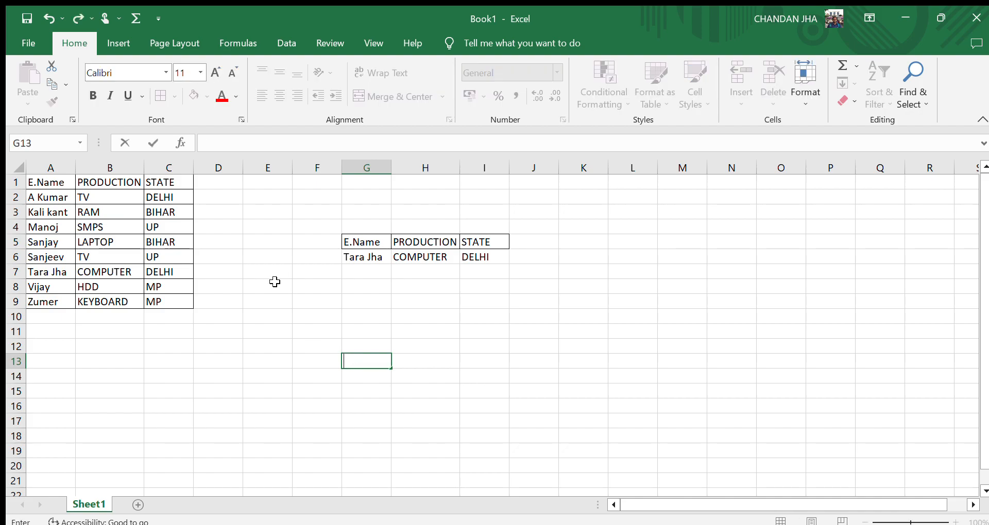
Copy the header row A1:C1 to F10:H10 and autofit column G's width.
{"action": "left_click_drag", "start_coordinate": [58, 177], "coordinate": [168, 175]}
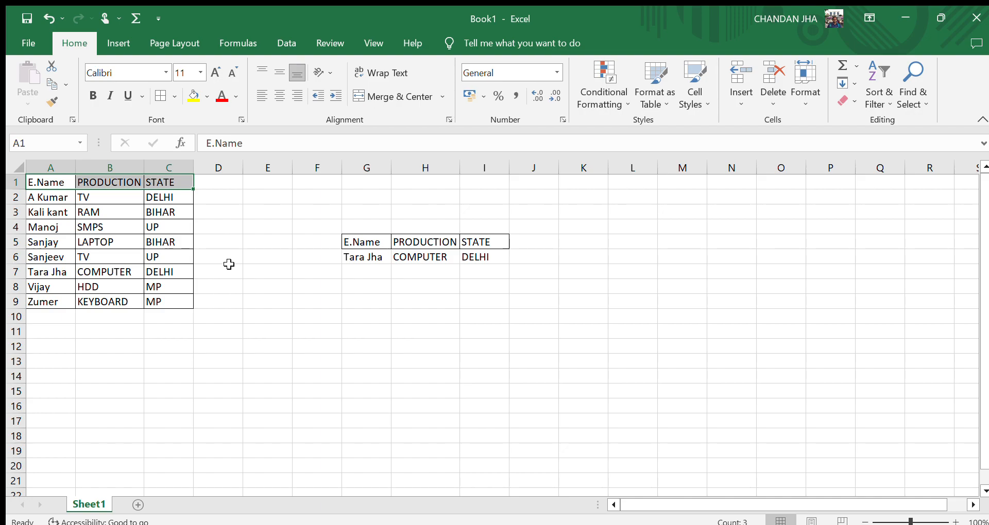
{"action": "key", "text": "ctrl+c"}
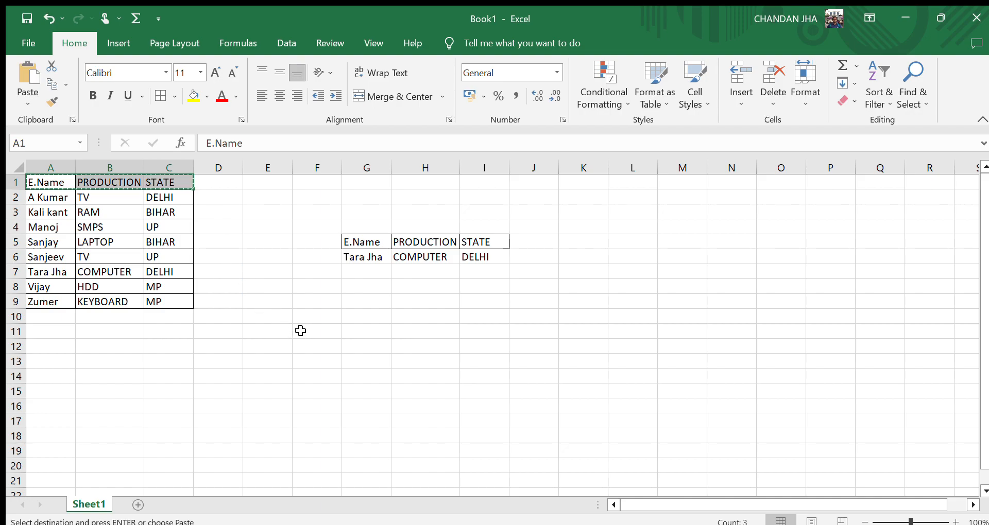
{"action": "key", "text": "ctrl+v"}
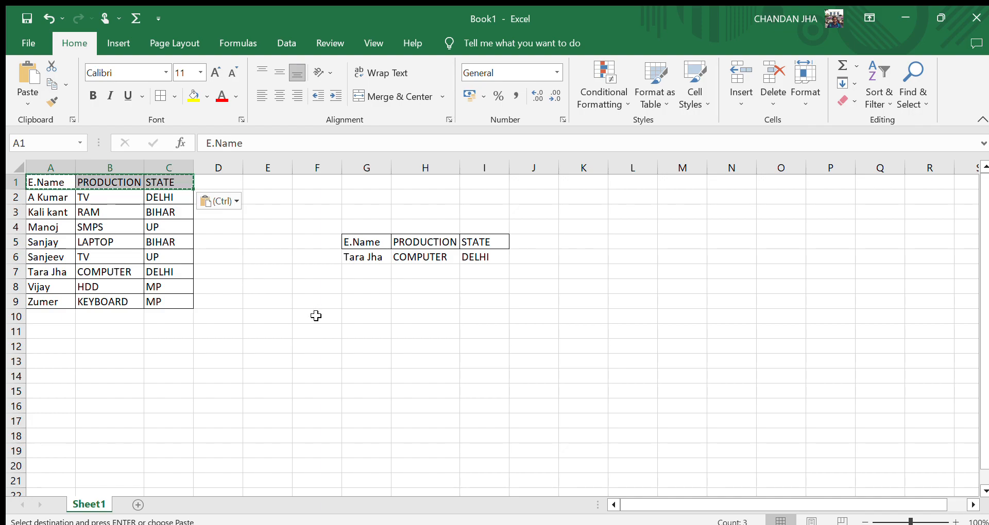
{"action": "left_click", "coordinate": [317, 316]}
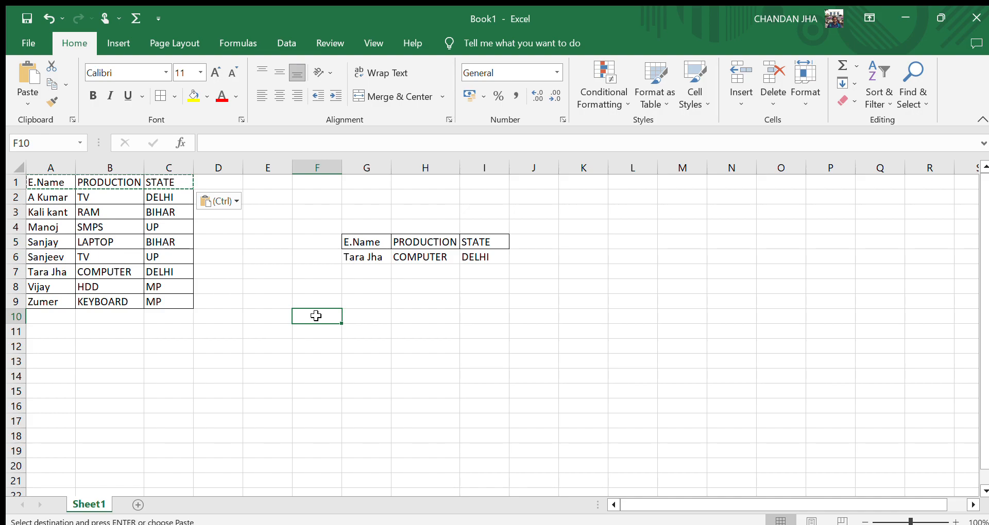
{"action": "key", "text": "ctrl+v"}
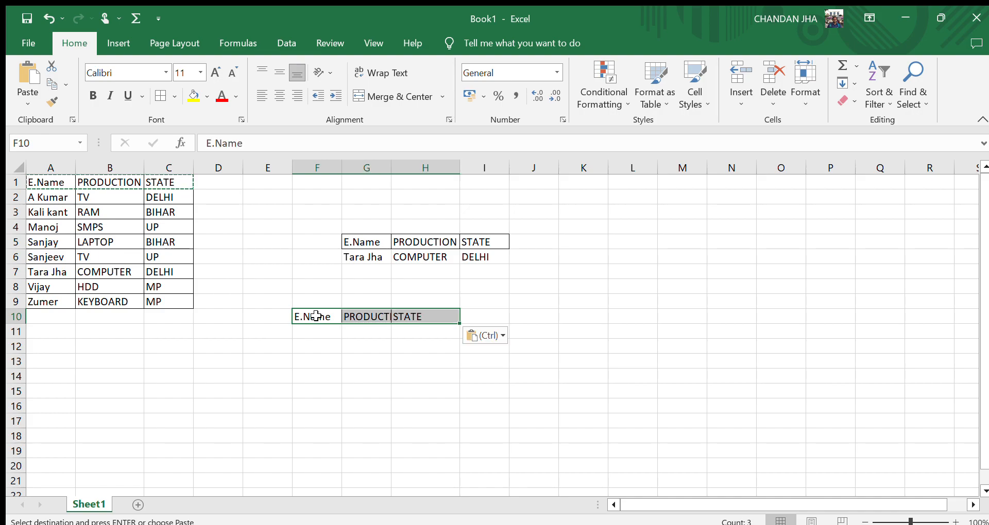
{"action": "left_click", "coordinate": [372, 336]}
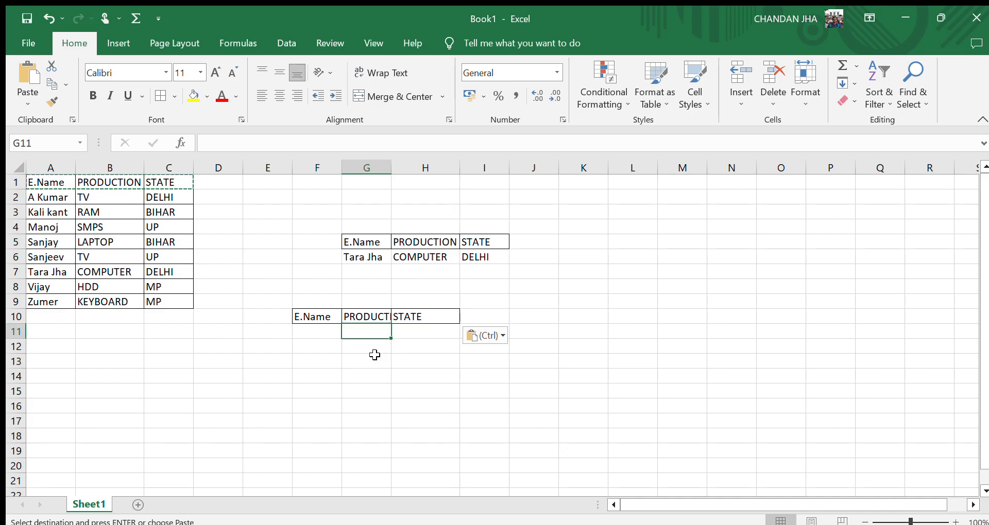
{"action": "double_click", "coordinate": [391, 168]}
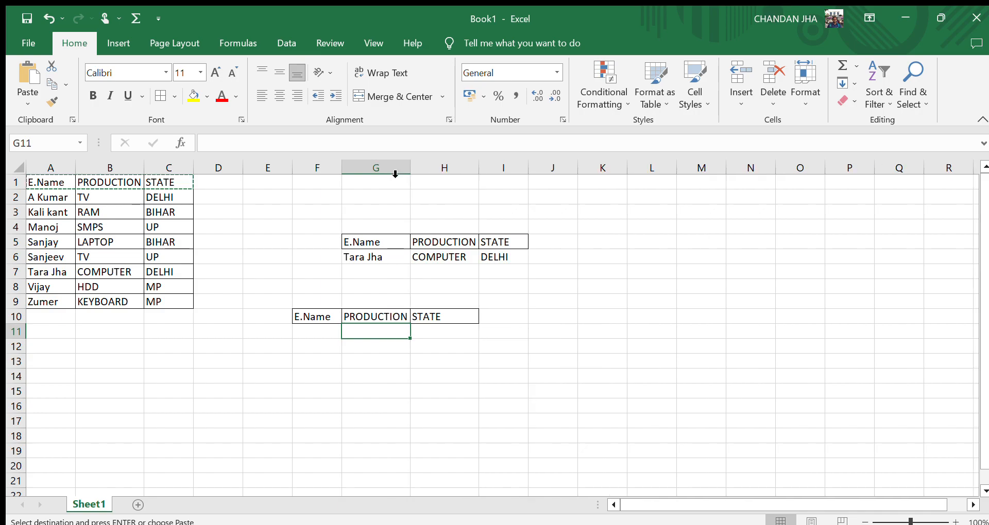
Start a VLOOKUP formula in G11 using F11 as the lookup value.
{"action": "left_click", "coordinate": [368, 372]}
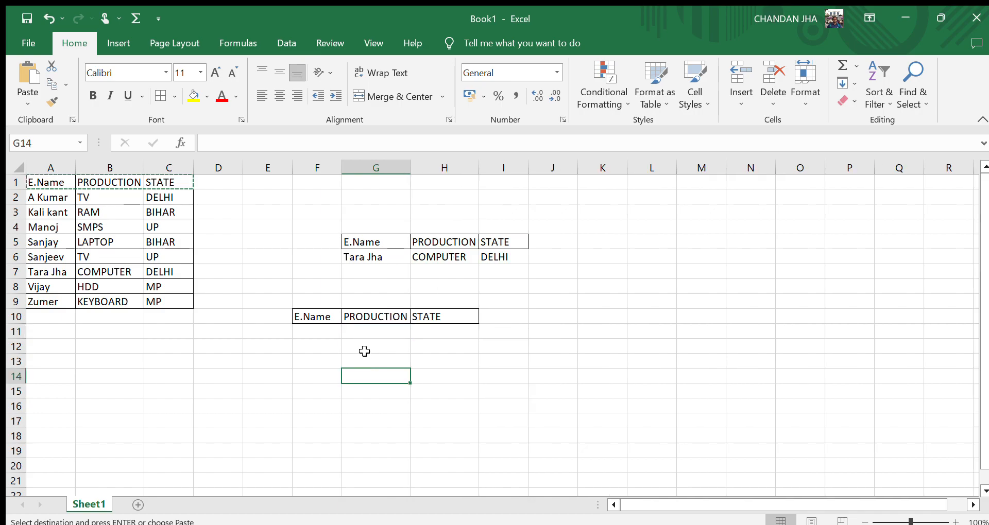
{"action": "left_click", "coordinate": [368, 330]}
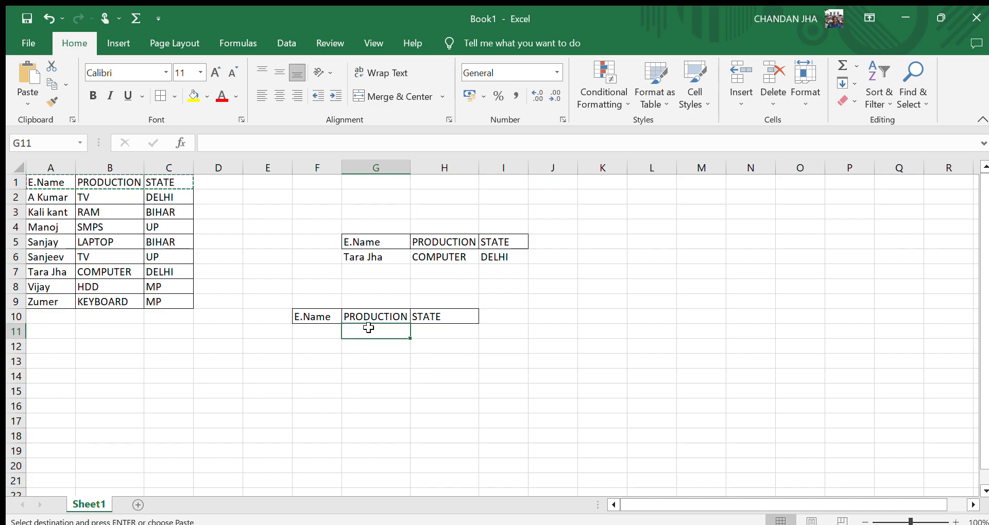
{"action": "type", "text": "=V"}
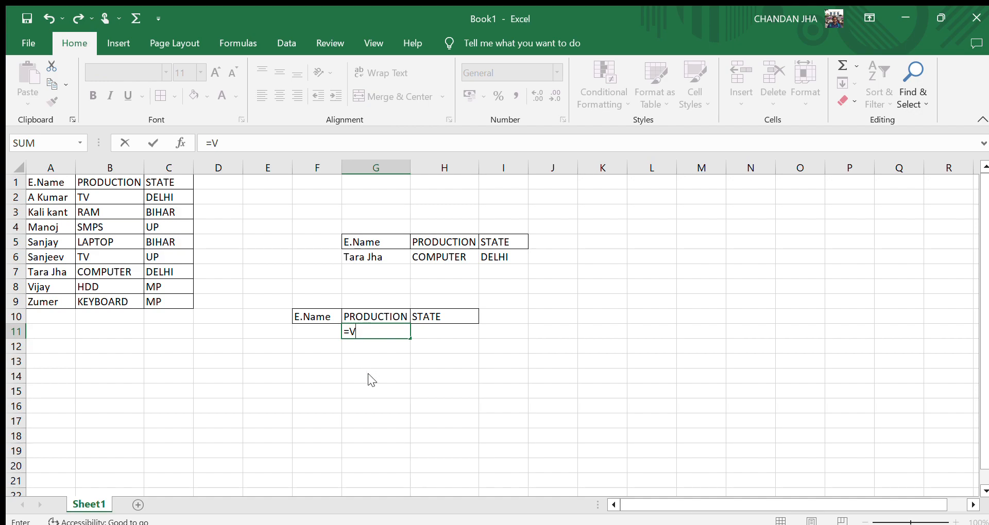
{"action": "type", "text": "LOOKUP("}
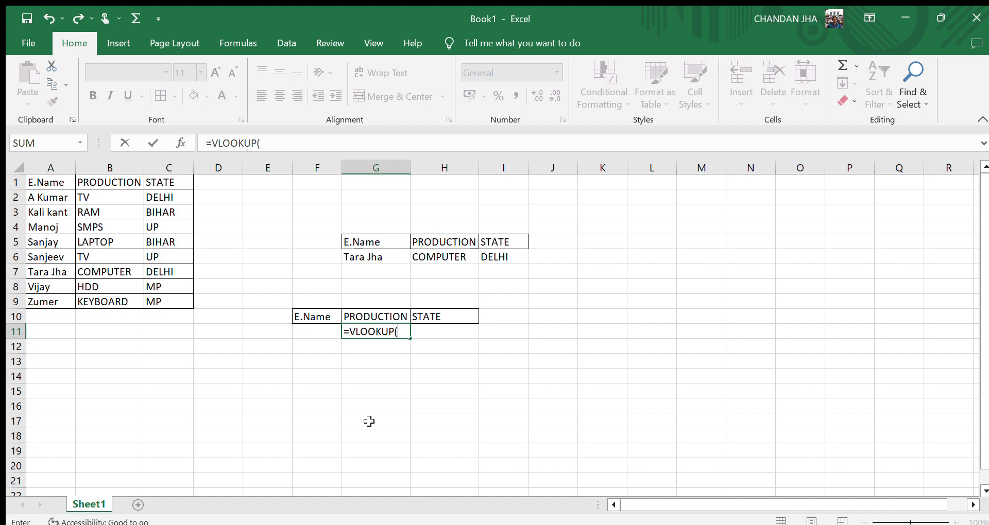
{"action": "left_click", "coordinate": [296, 334]}
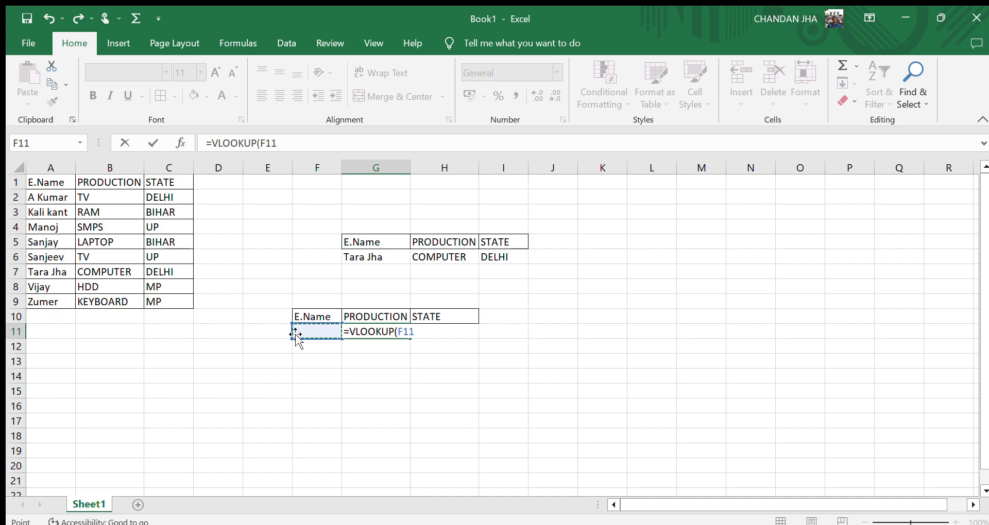
{"action": "type", "text": ","}
Complete the G11 formula as =VLOOKUP(F11,A1:C9,2,1) to return the product.
{"action": "left_click", "coordinate": [47, 208]}
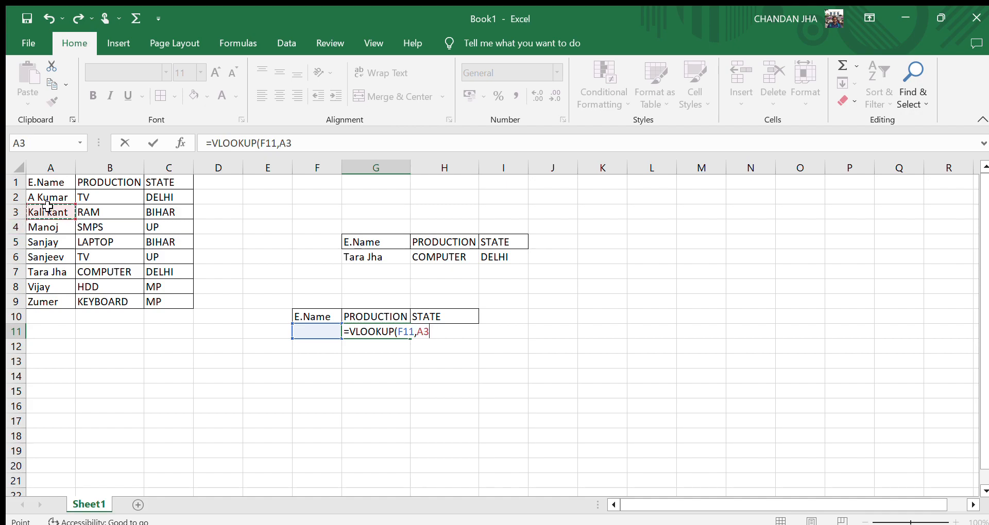
{"action": "left_click", "coordinate": [47, 195]}
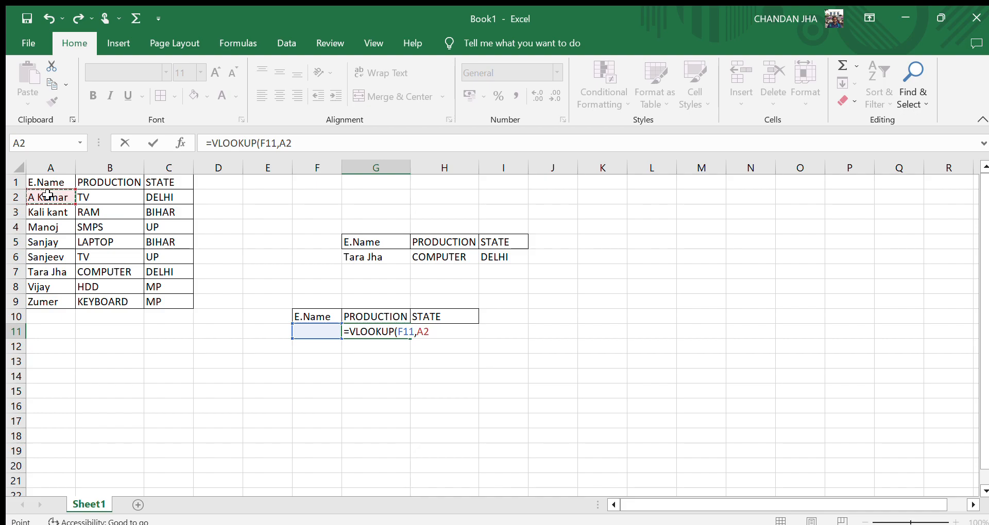
{"action": "left_click", "coordinate": [47, 182]}
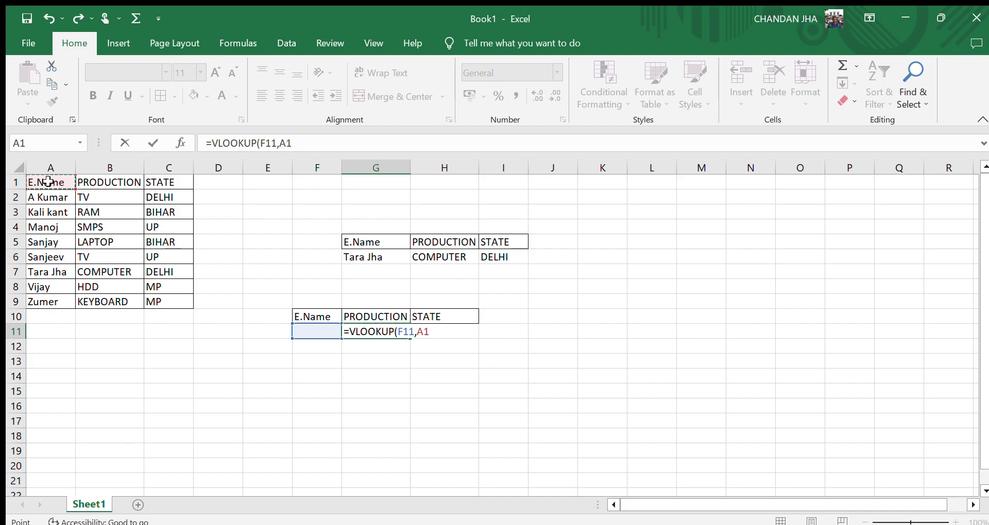
{"action": "key", "text": "ctrl+shift+Right"}
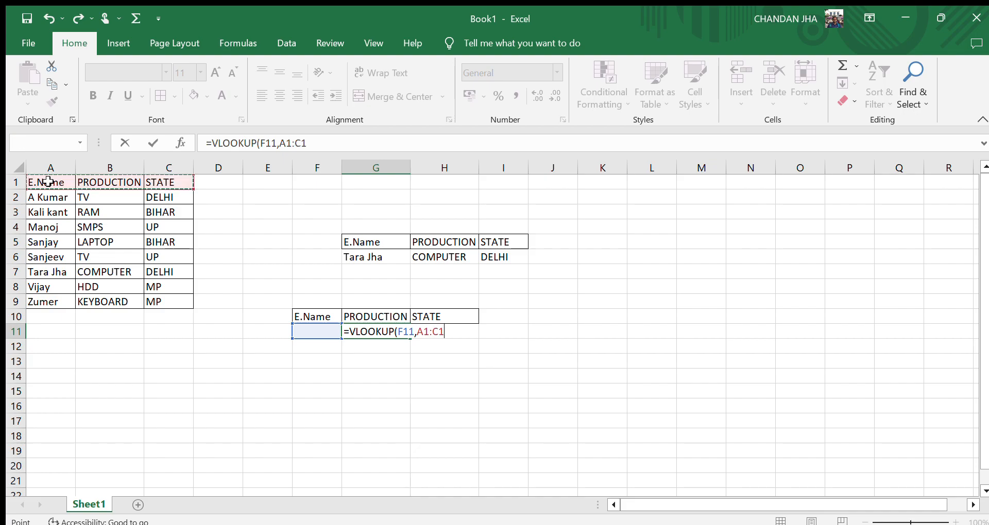
{"action": "key", "text": "ctrl+shift+Down"}
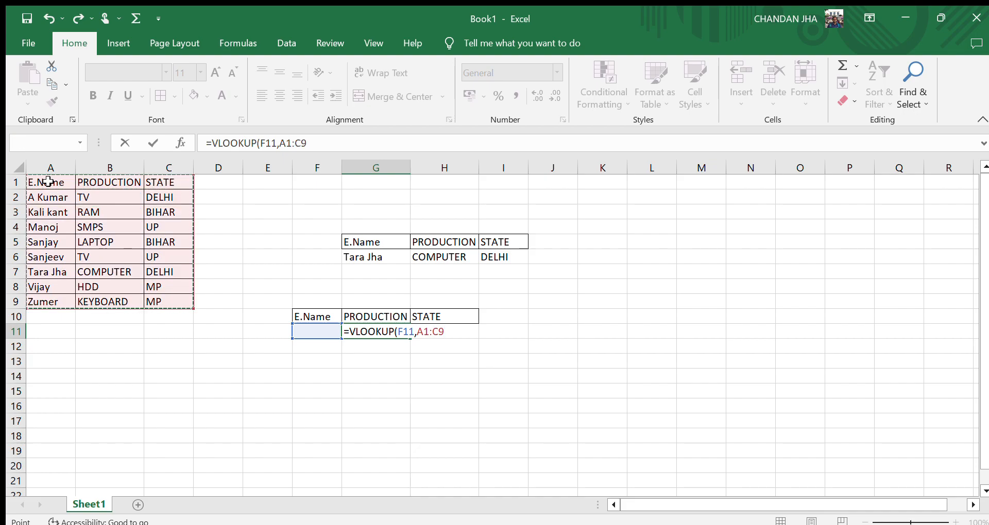
{"action": "type", "text": ","}
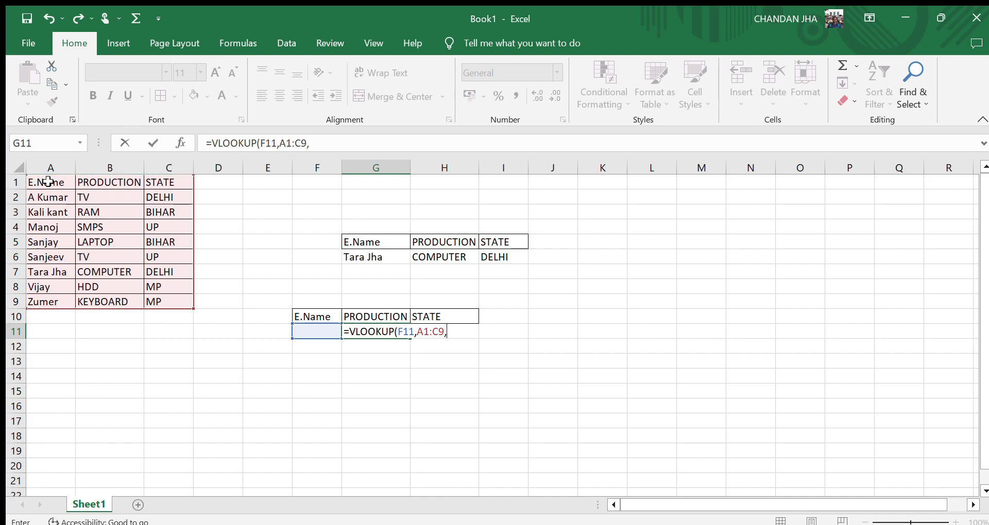
{"action": "left_click", "coordinate": [47, 182]}
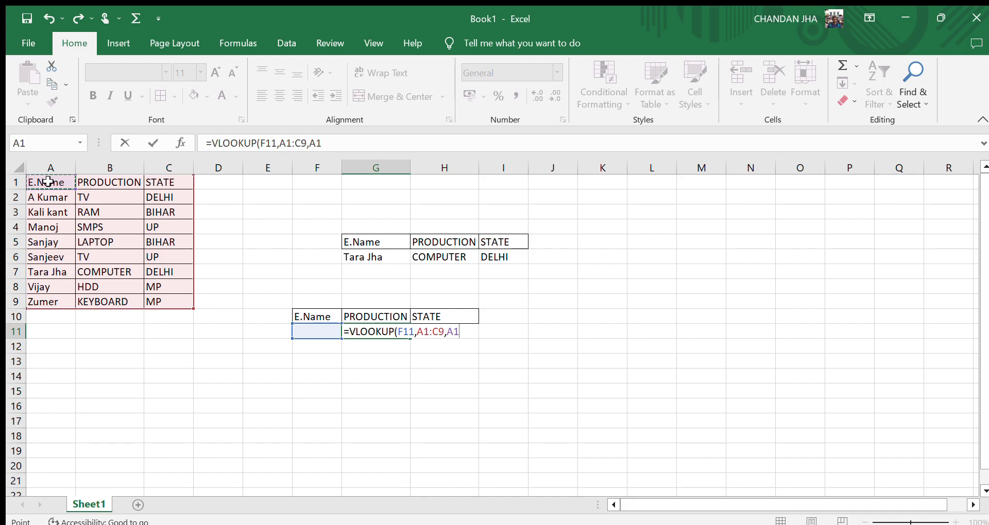
{"action": "type", "text": "2"}
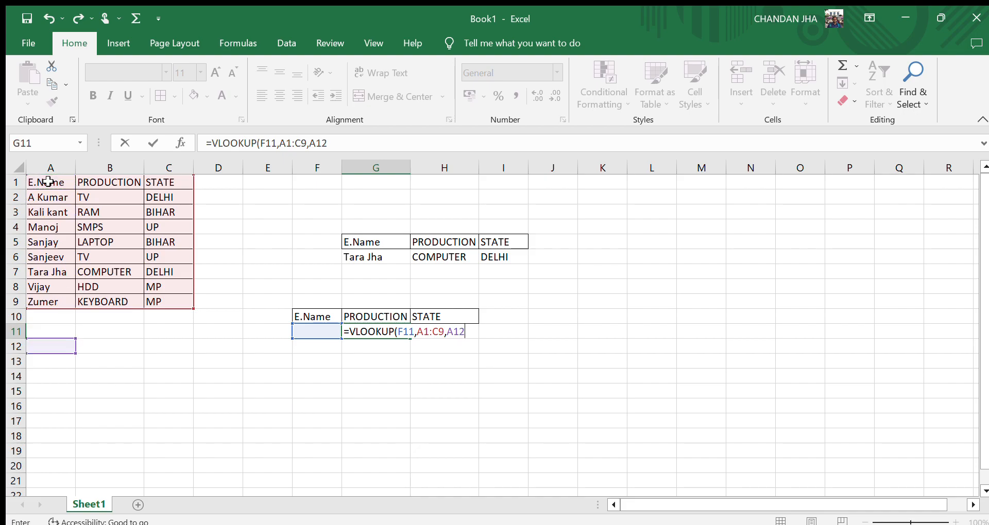
{"action": "key", "text": "BackSpace"}
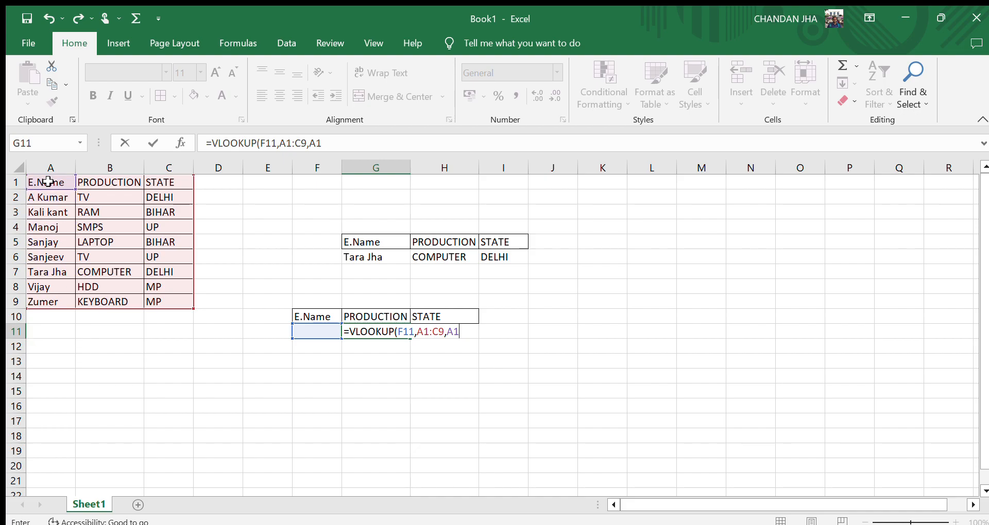
{"action": "key", "text": "BackSpace"}
{"action": "key", "text": "BackSpace"}
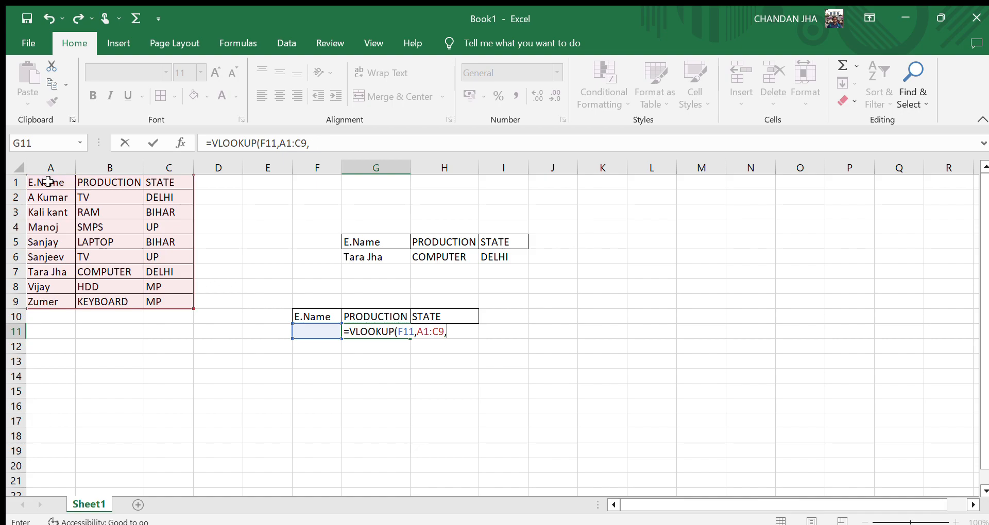
{"action": "type", "text": "2"}
{"action": "type", "text": "1)"}
{"action": "key", "text": "Return"}
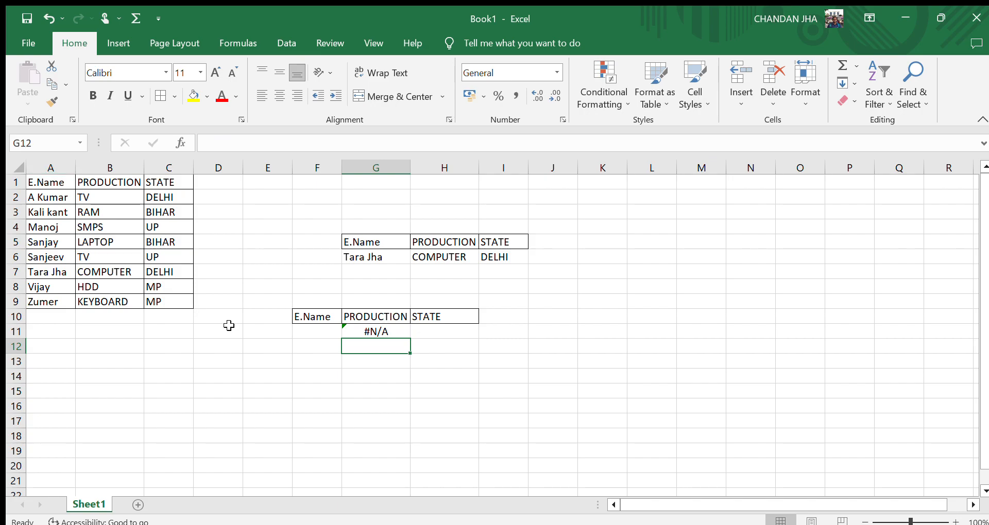
Enter A KUMAR as the employee name in F11.
{"action": "left_click", "coordinate": [331, 332]}
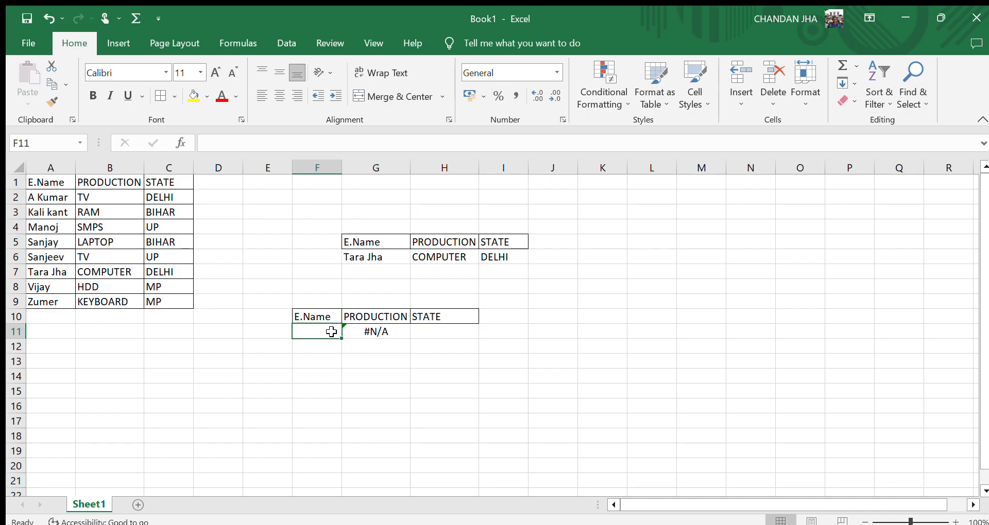
{"action": "type", "text": "AKUM"}
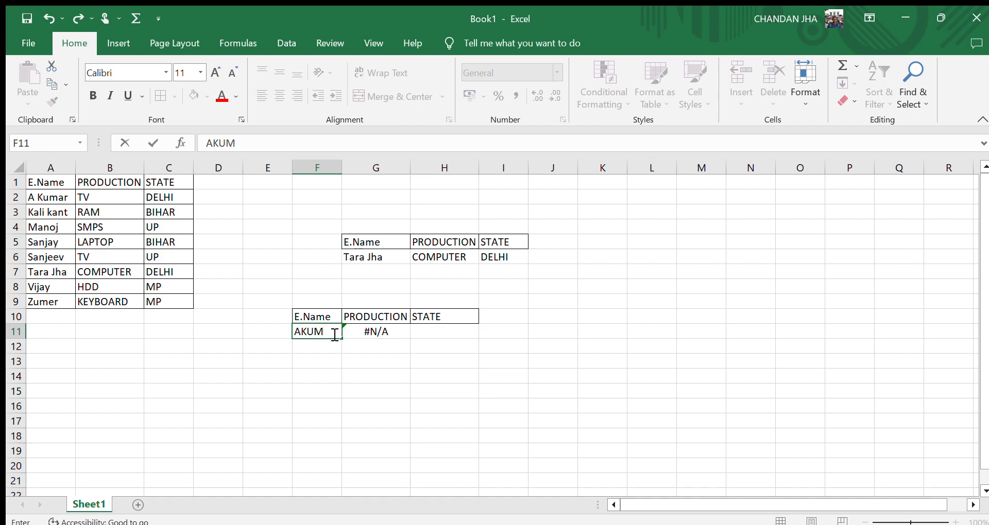
{"action": "key", "text": "BackSpace"}
{"action": "key", "text": "BackSpace"}
{"action": "key", "text": "BackSpace"}
{"action": "type", "text": "KUMAR"}
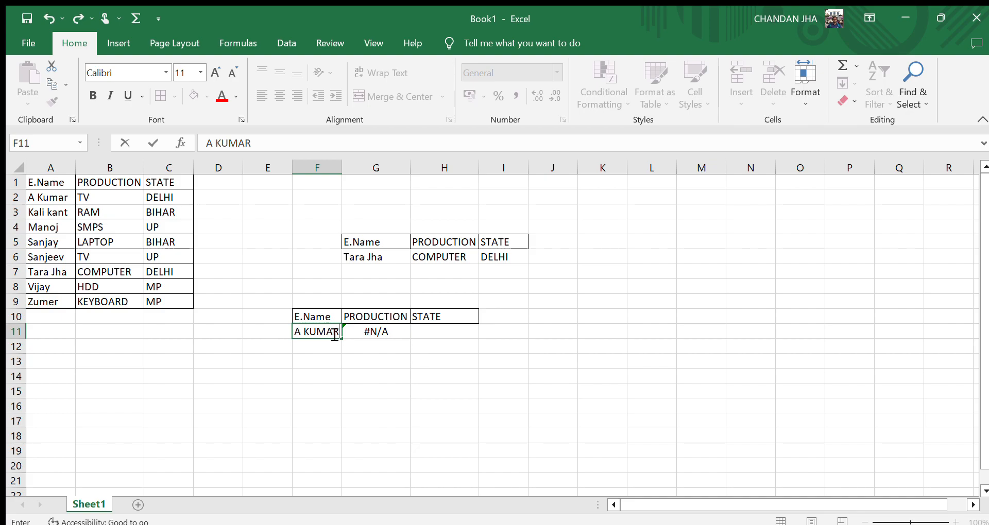
{"action": "key", "text": "Return"}
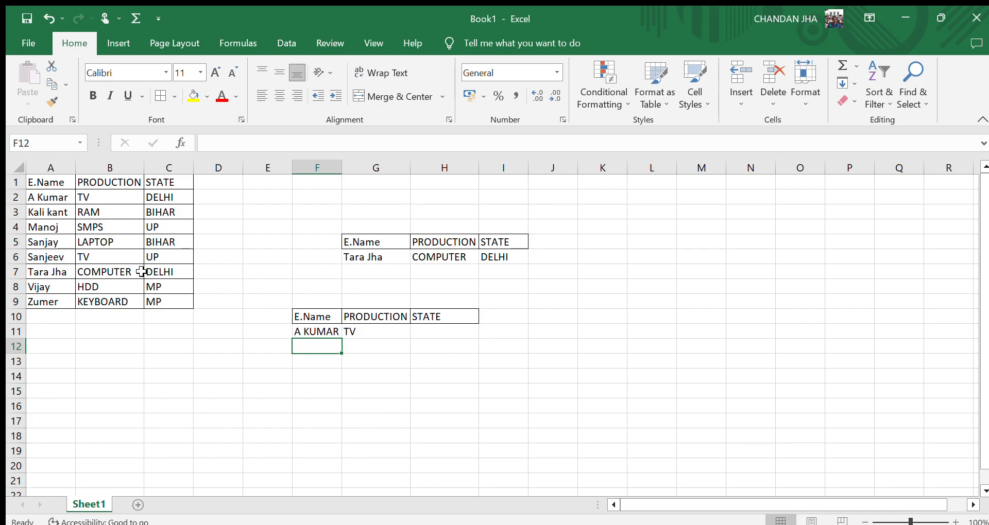
Enter =VLOOKUP(F11,A1:C9,3,1) in H11 to return the employee's state.
{"action": "left_click", "coordinate": [413, 332]}
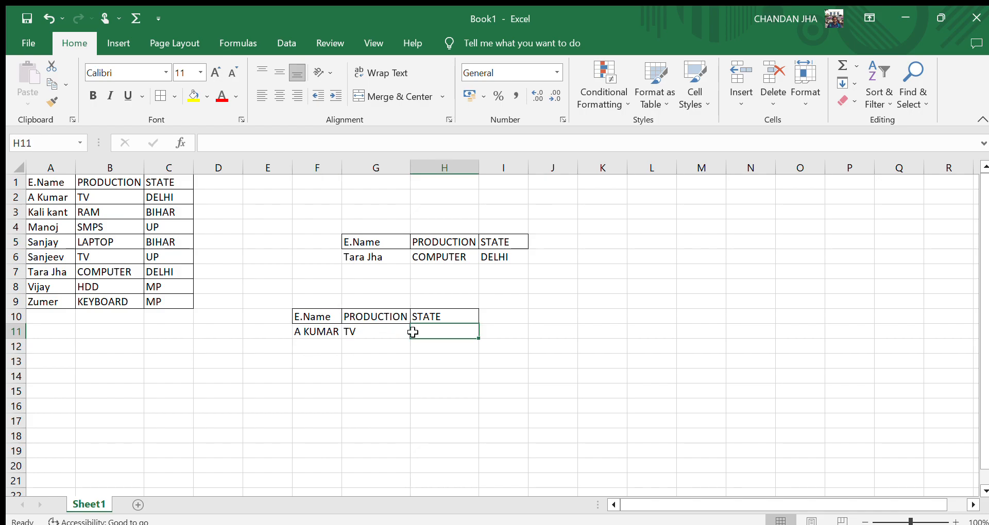
{"action": "type", "text": "="}
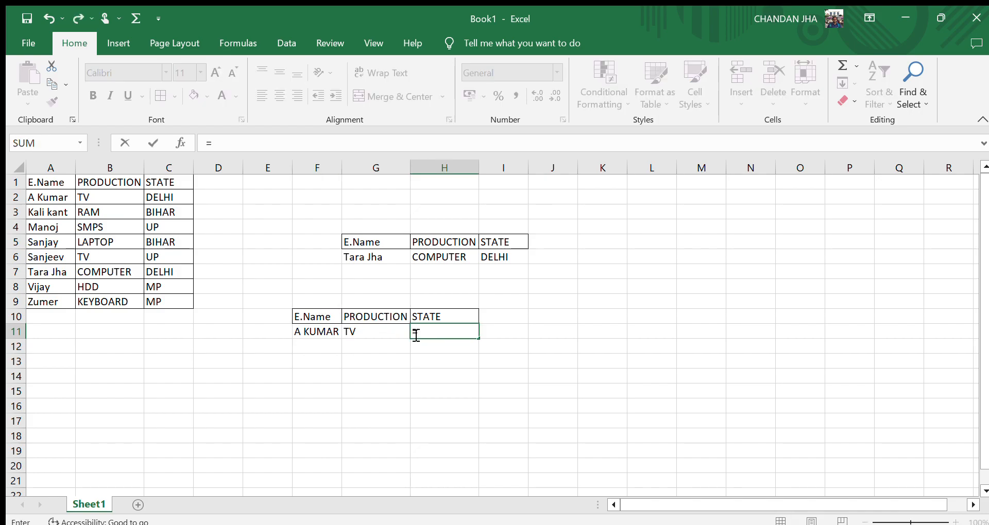
{"action": "type", "text": "VLOOKUP("}
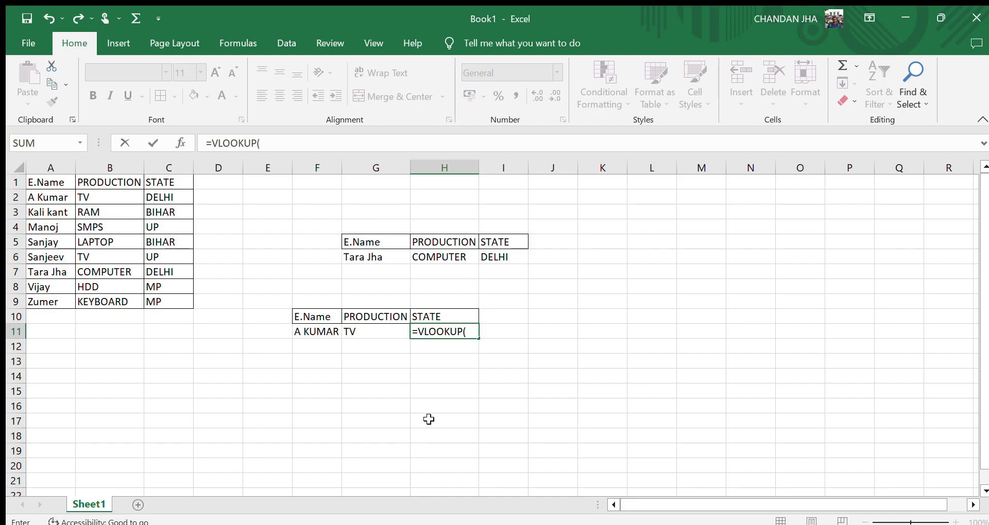
{"action": "left_click", "coordinate": [326, 330]}
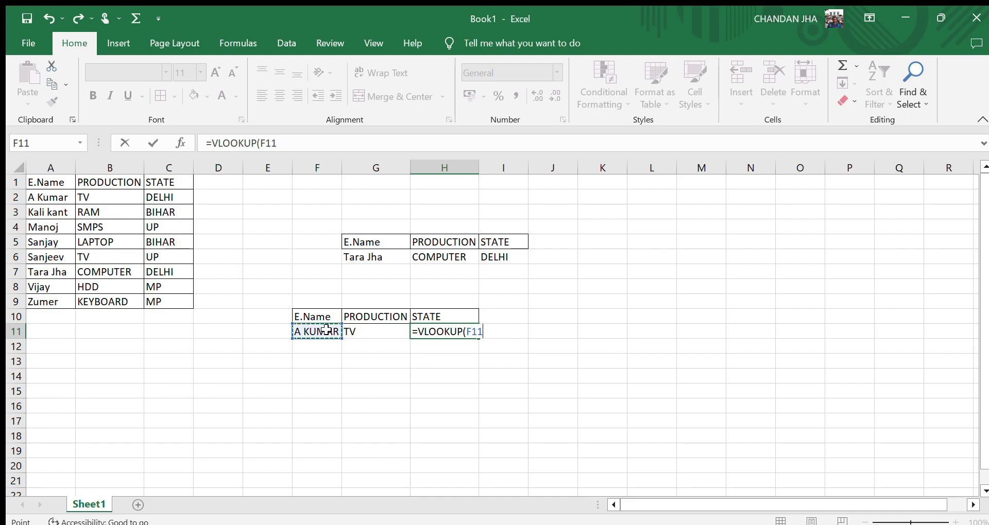
{"action": "type", "text": ","}
{"action": "left_click", "coordinate": [58, 179]}
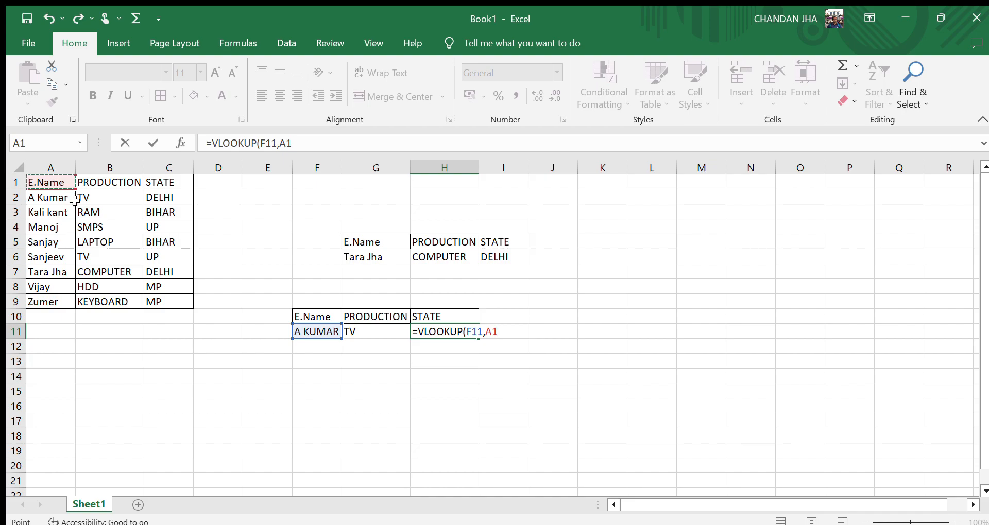
{"action": "key", "text": "ctrl+shift+Right"}
{"action": "key", "text": "ctrl+shift+Down"}
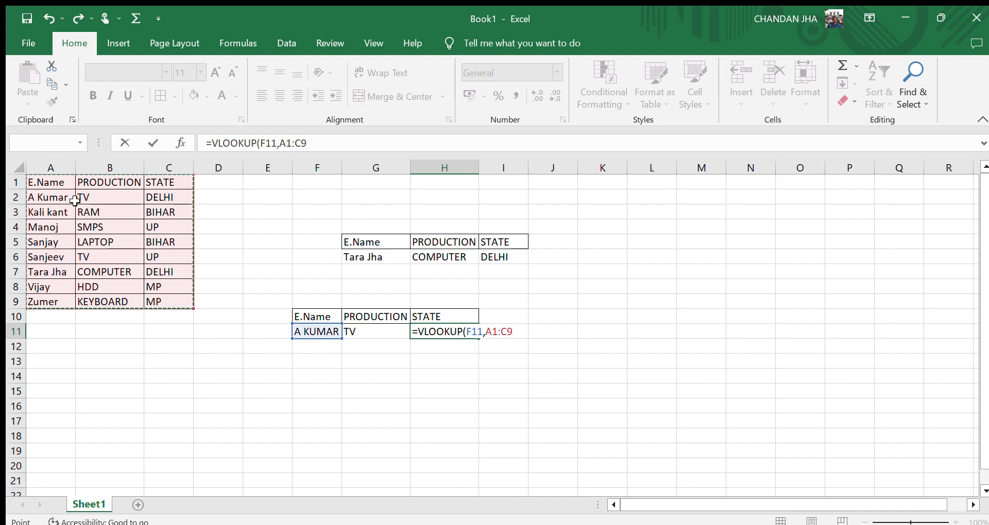
{"action": "type", "text": ","}
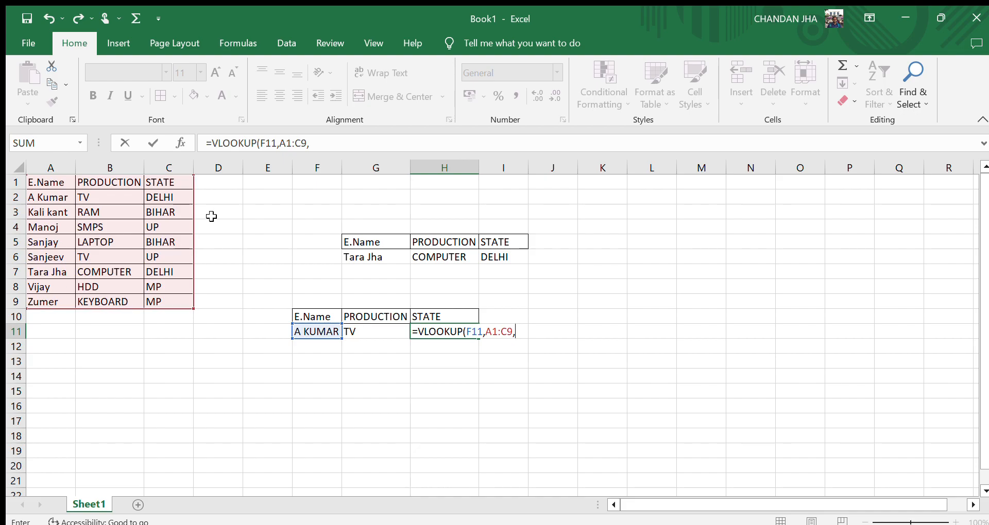
{"action": "type", "text": "3,1"}
{"action": "key", "text": "Return"}
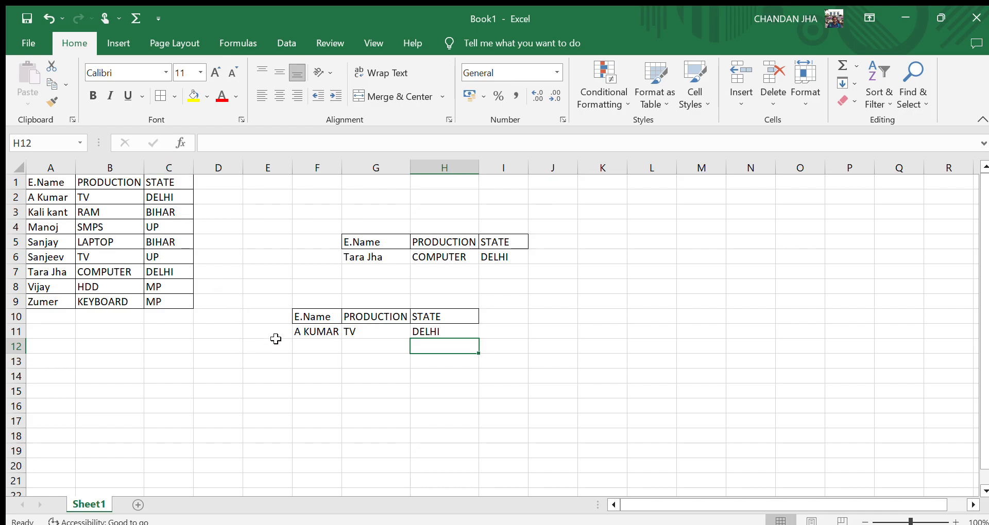
{"action": "left_click", "coordinate": [317, 332]}
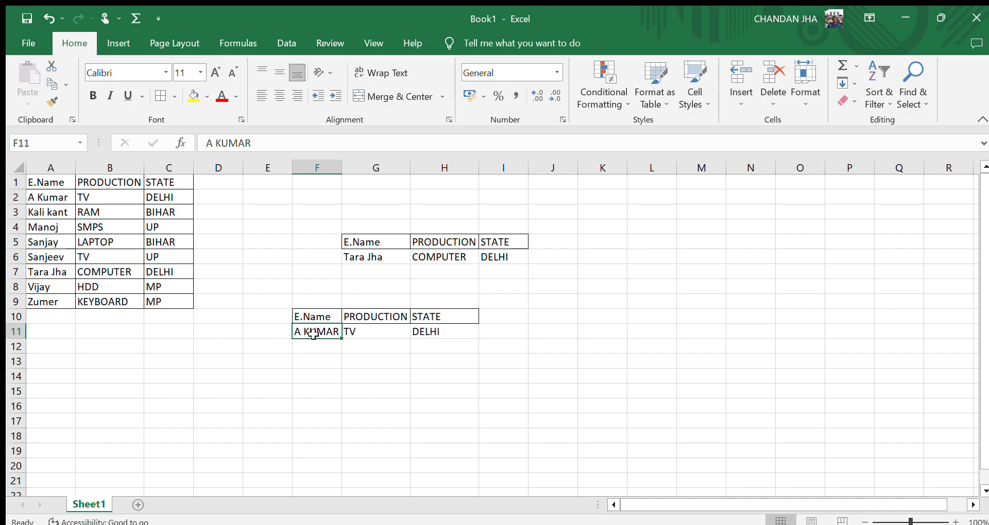
{"action": "left_click_drag", "start_coordinate": [313, 334], "coordinate": [284, 314]}
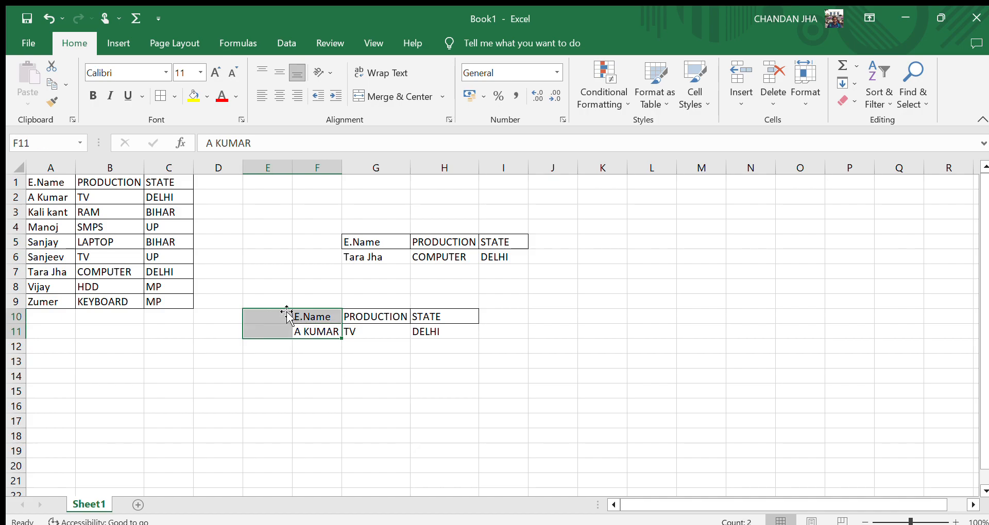
{"action": "left_click", "coordinate": [345, 376]}
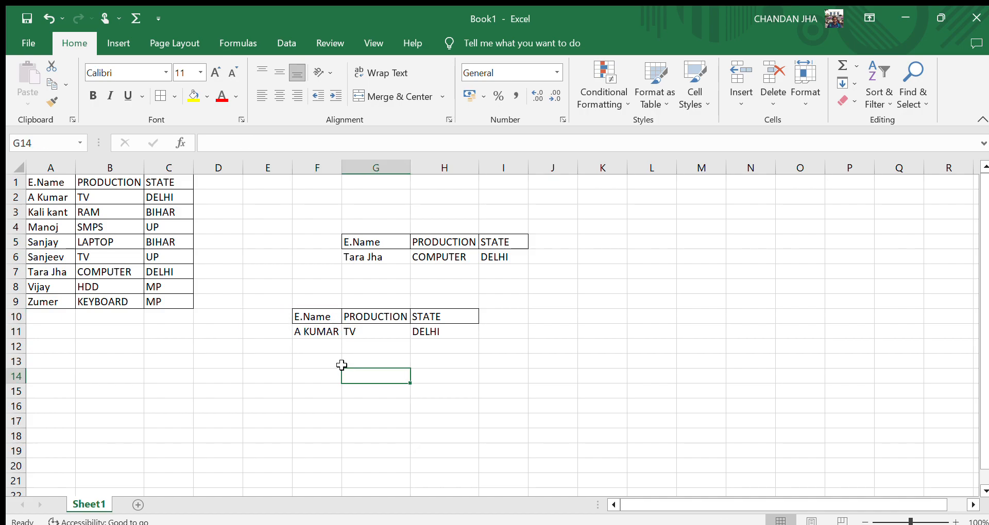
Add a data validation drop-down list to F11 using the employee names in A2:A9 as its source.
{"action": "scroll", "coordinate": [342, 365], "scroll_direction": "down", "scroll_amount": 1}
{"action": "scroll", "coordinate": [342, 365], "scroll_direction": "down", "scroll_amount": 1}
{"action": "scroll", "coordinate": [343, 360], "scroll_direction": "left", "scroll_amount": 1}
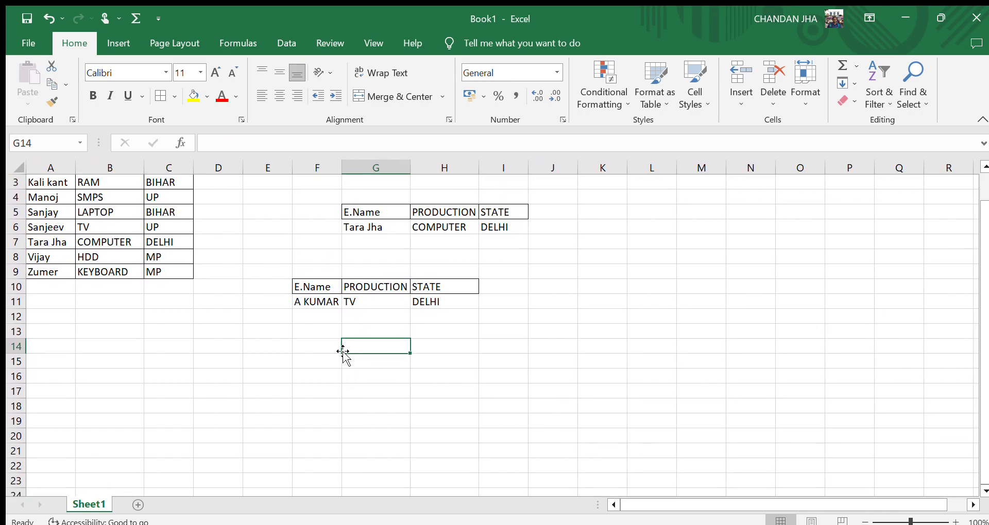
{"action": "left_click", "coordinate": [330, 306]}
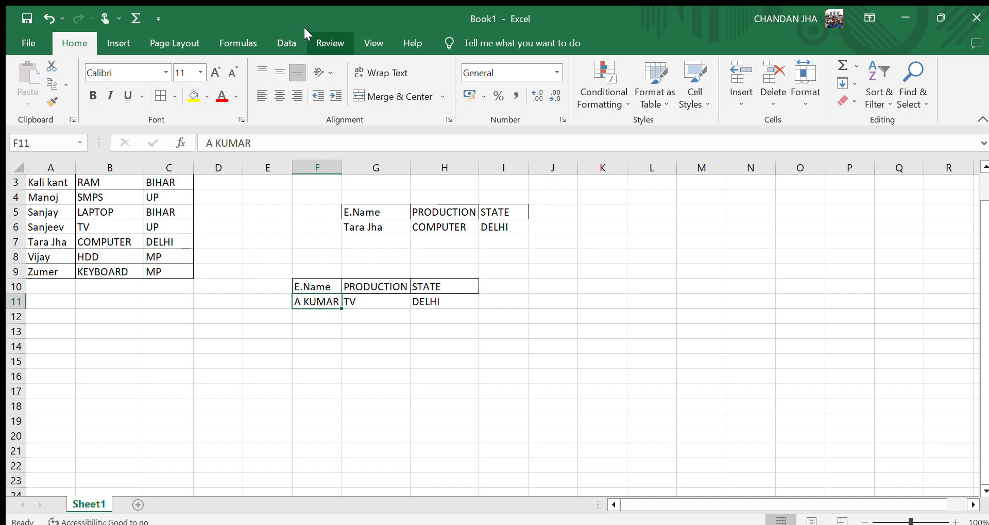
{"action": "left_click", "coordinate": [278, 34]}
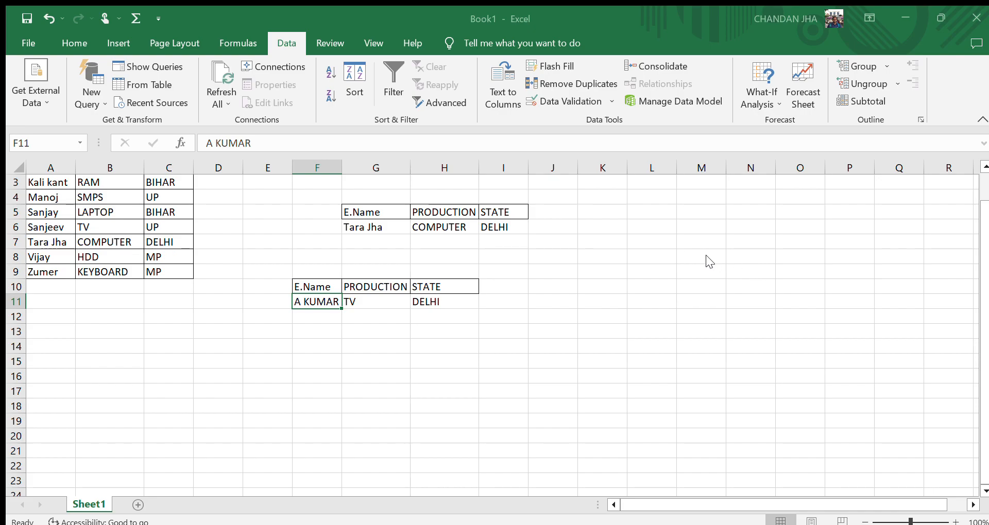
{"action": "left_click", "coordinate": [631, 320]}
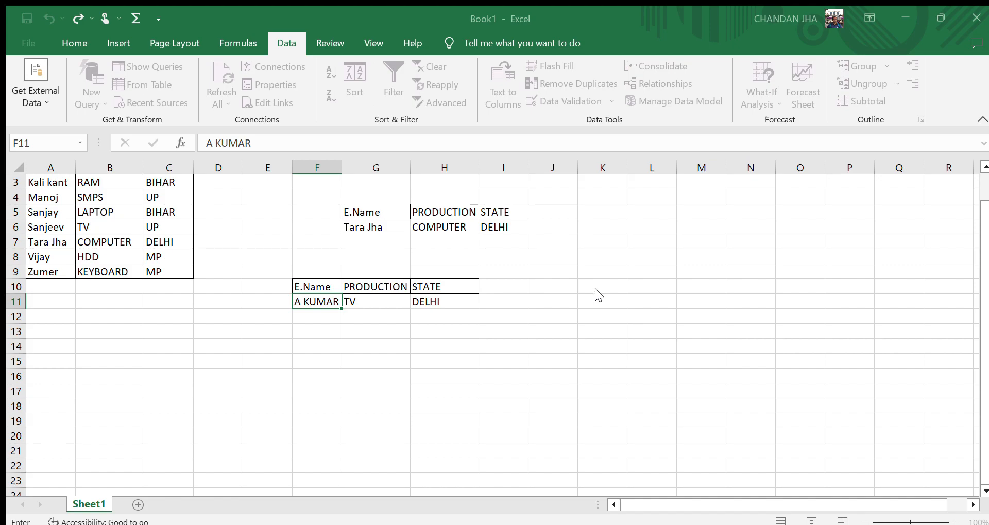
{"action": "left_click_drag", "start_coordinate": [205, 289], "coordinate": [51, 196]}
{"action": "left_click", "coordinate": [51, 198]}
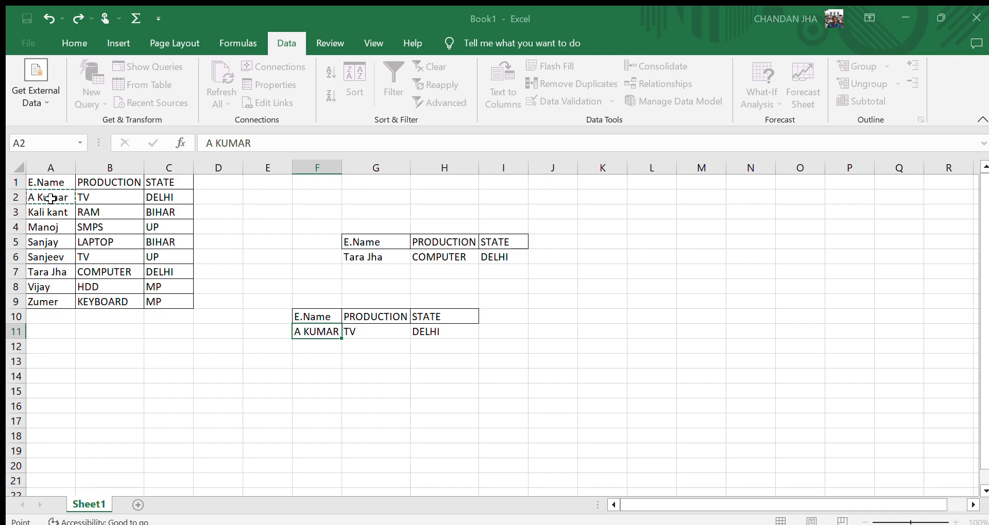
{"action": "key", "text": "ctrl+shift+Down"}
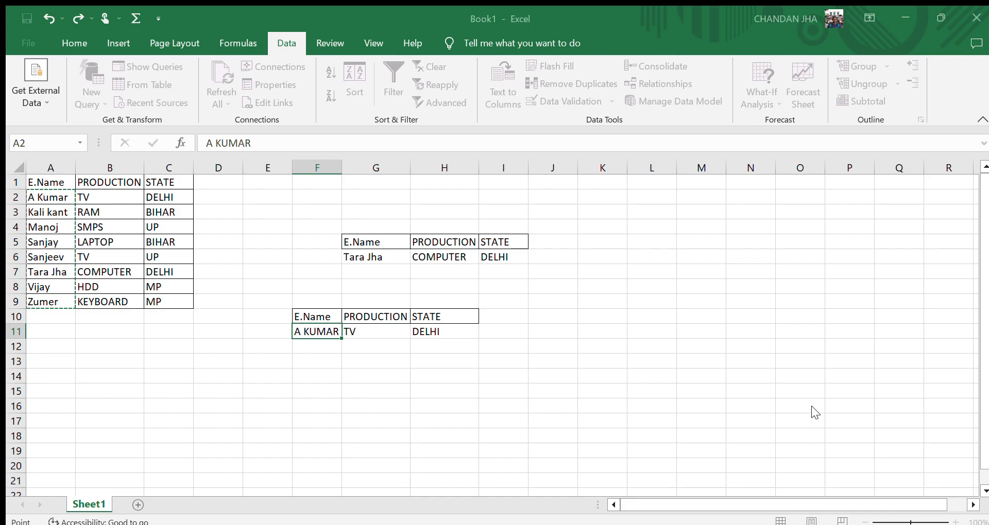
{"action": "key", "text": "Escape"}
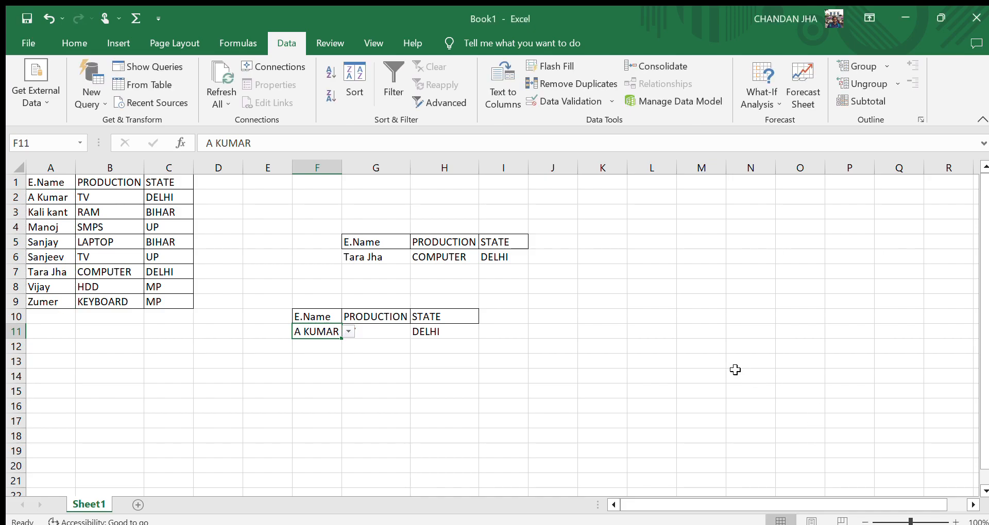
Pick Kali kant and then Sanjeev from the F11 drop-down to test the lookup formulas.
{"action": "scroll", "coordinate": [735, 369], "scroll_direction": "right", "scroll_amount": 2}
{"action": "scroll", "coordinate": [810, 325], "scroll_direction": "right", "scroll_amount": 6}
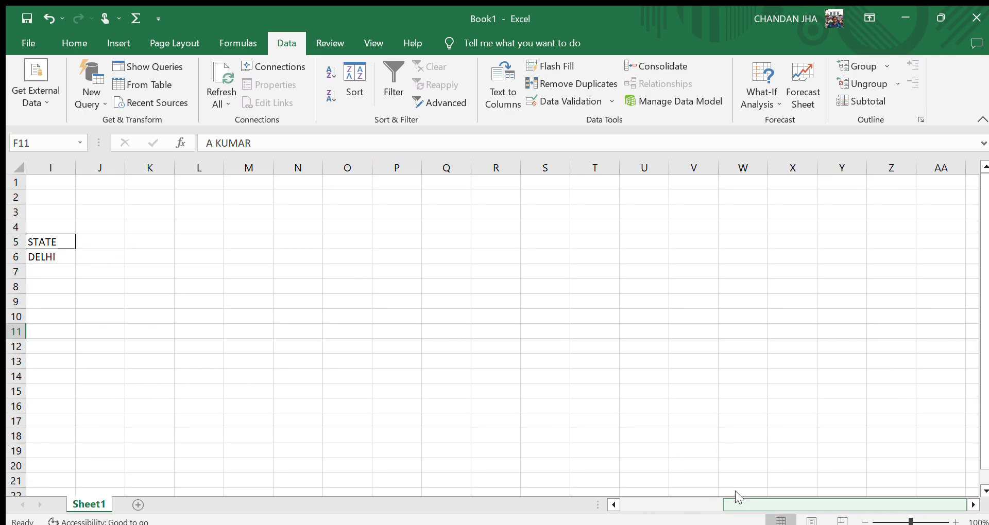
{"action": "left_click", "coordinate": [613, 505]}
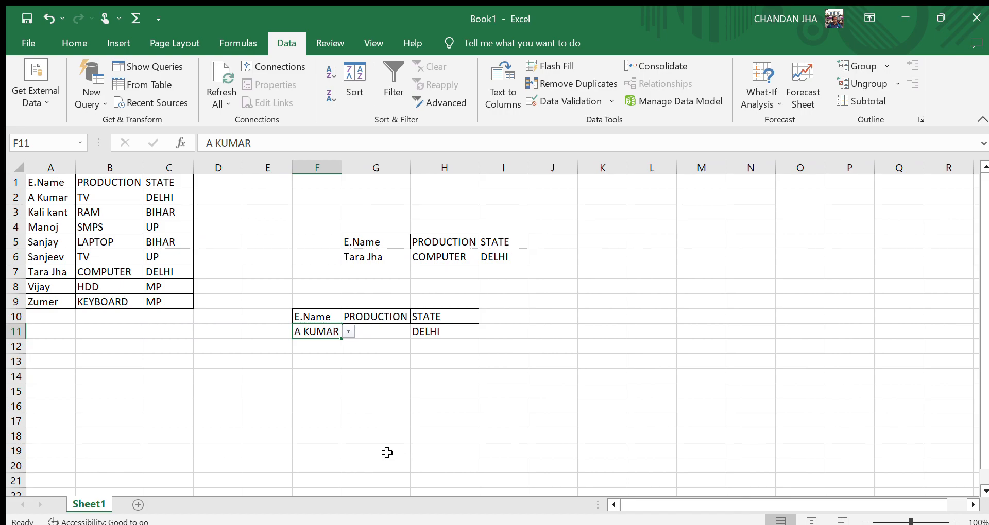
{"action": "left_click", "coordinate": [399, 420]}
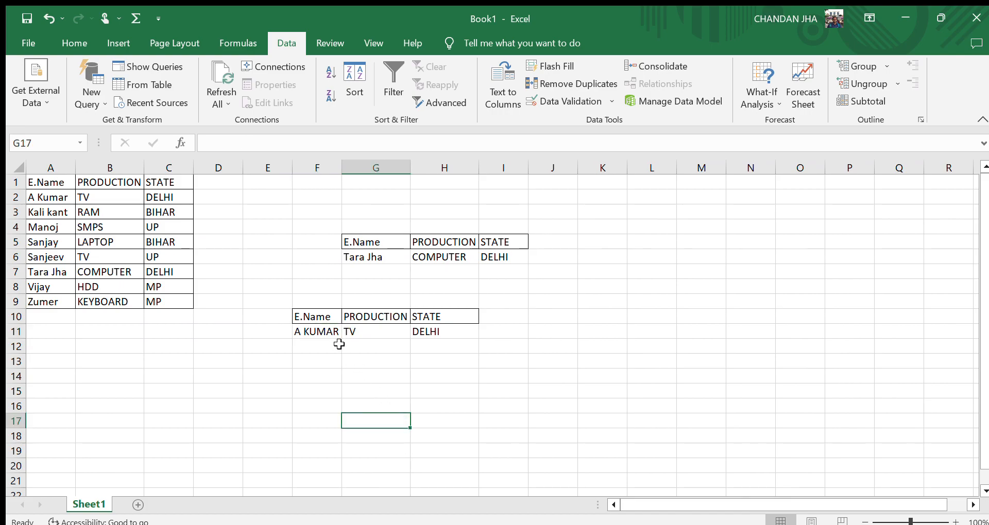
{"action": "left_click", "coordinate": [315, 330]}
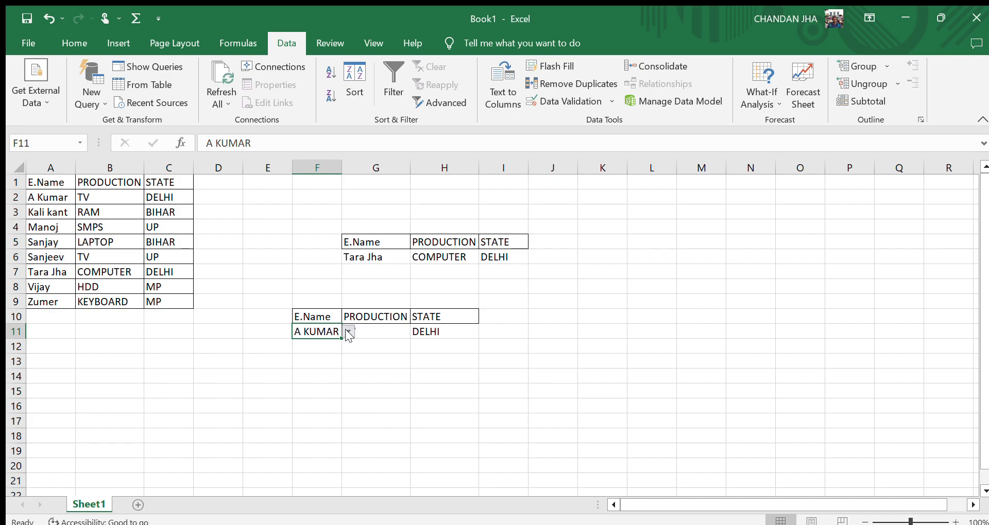
{"action": "left_click", "coordinate": [321, 350]}
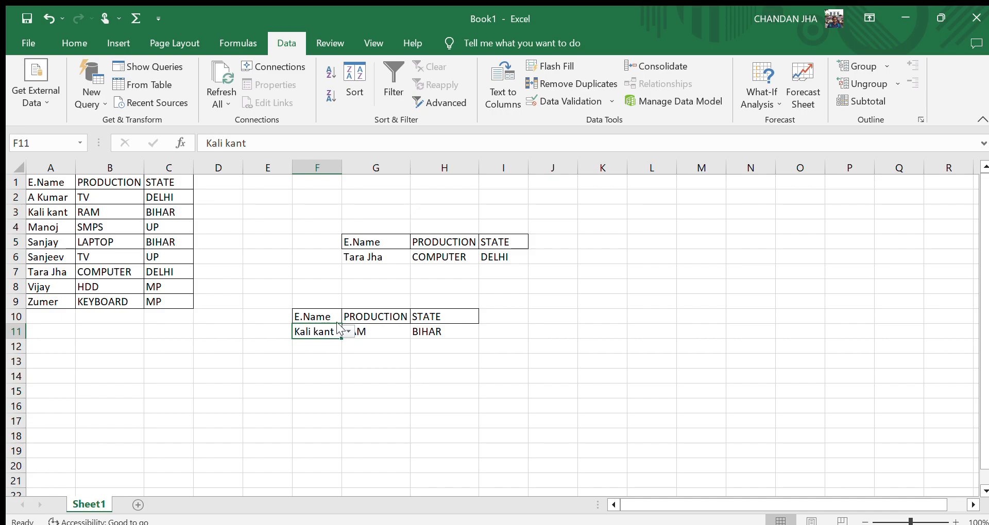
{"action": "left_click", "coordinate": [313, 378]}
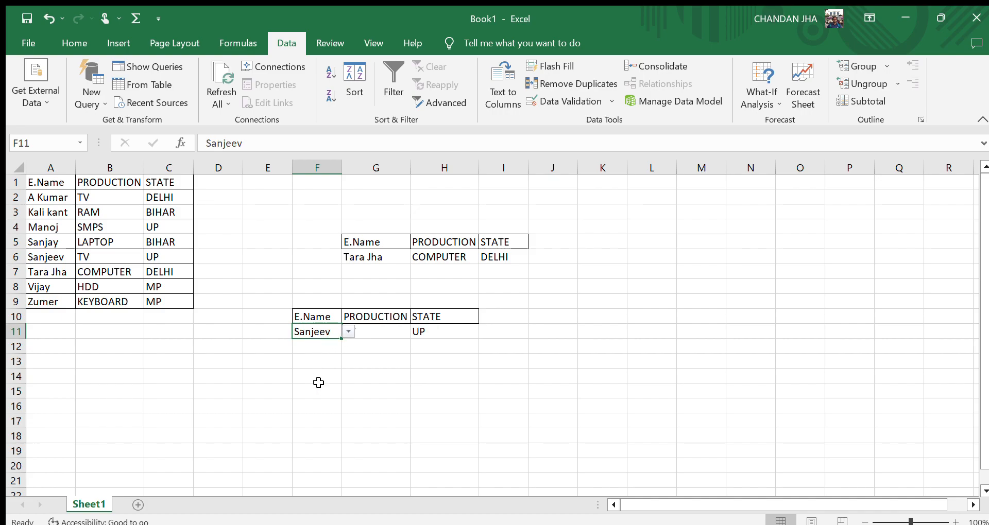
{"action": "left_click", "coordinate": [426, 405]}
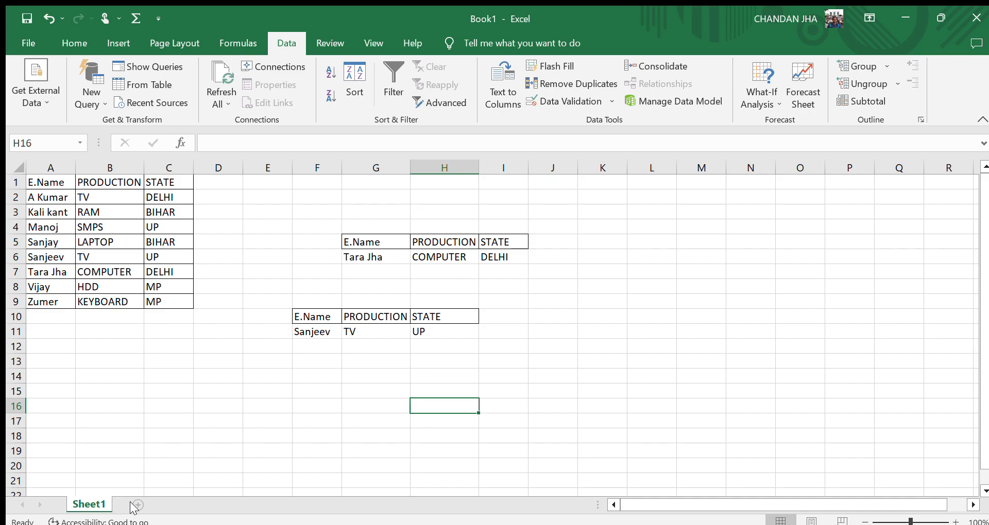
Add a new worksheet to the workbook.
{"action": "left_click", "coordinate": [135, 505]}
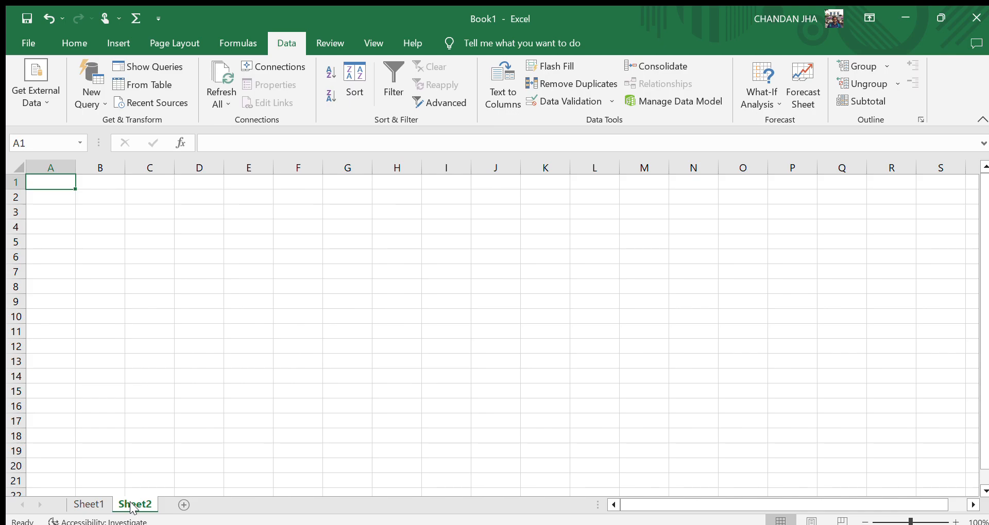
{"action": "left_click", "coordinate": [95, 500]}
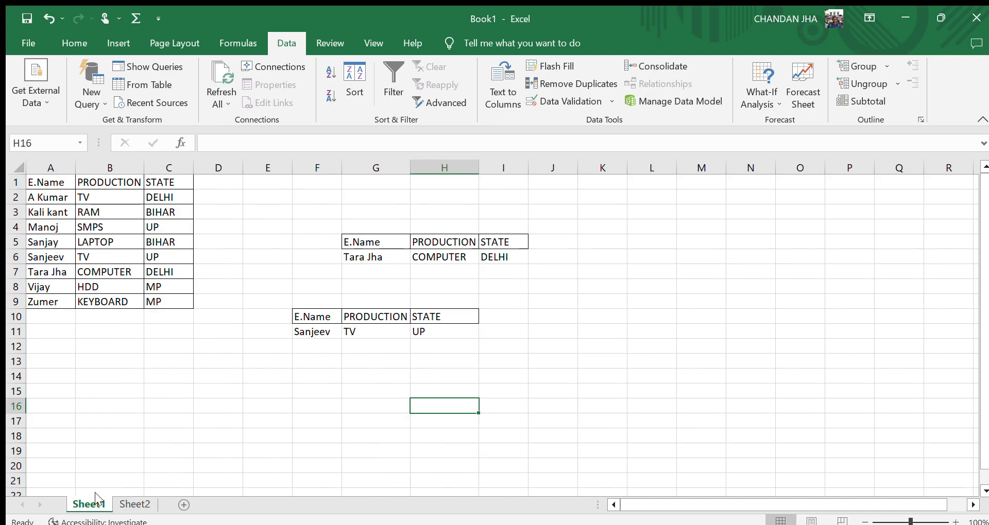
{"action": "left_click", "coordinate": [140, 504]}
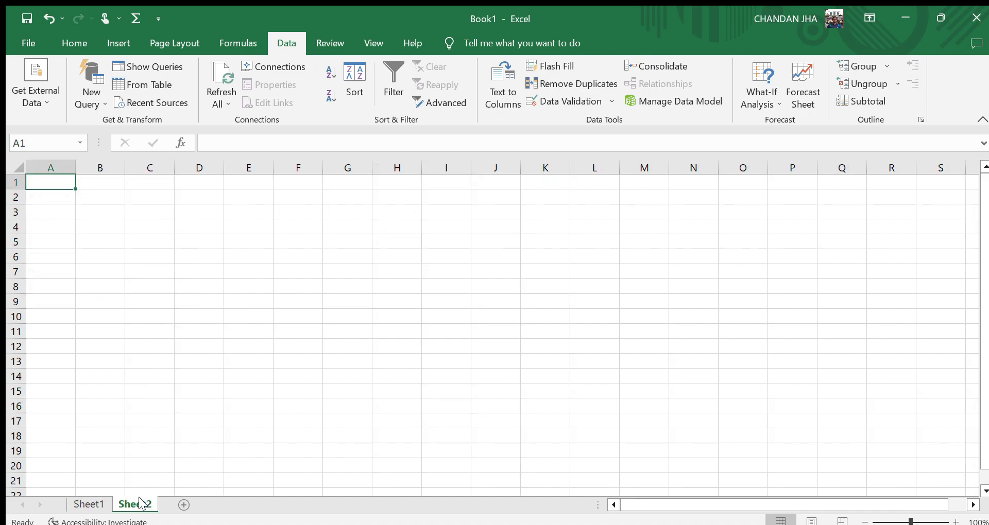
{"action": "left_click", "coordinate": [76, 503]}
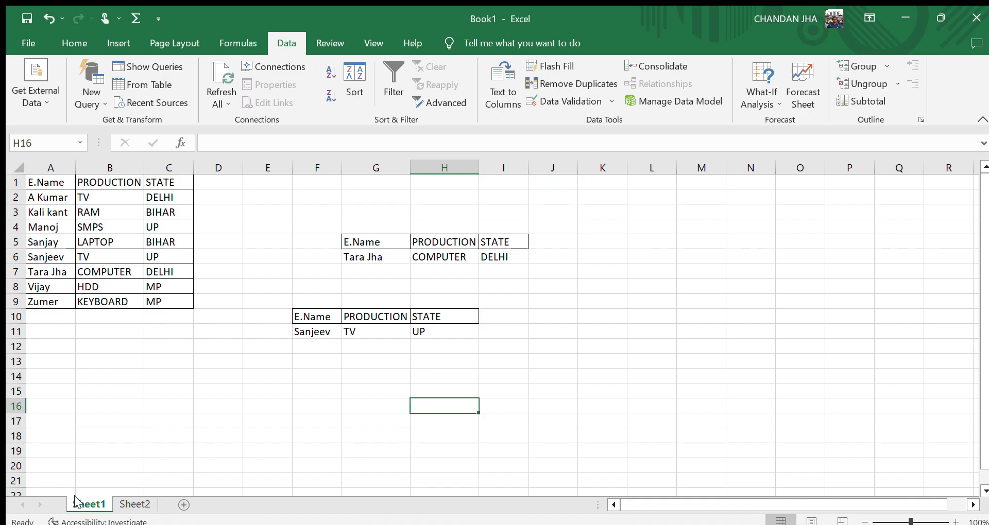
{"action": "left_click", "coordinate": [133, 507]}
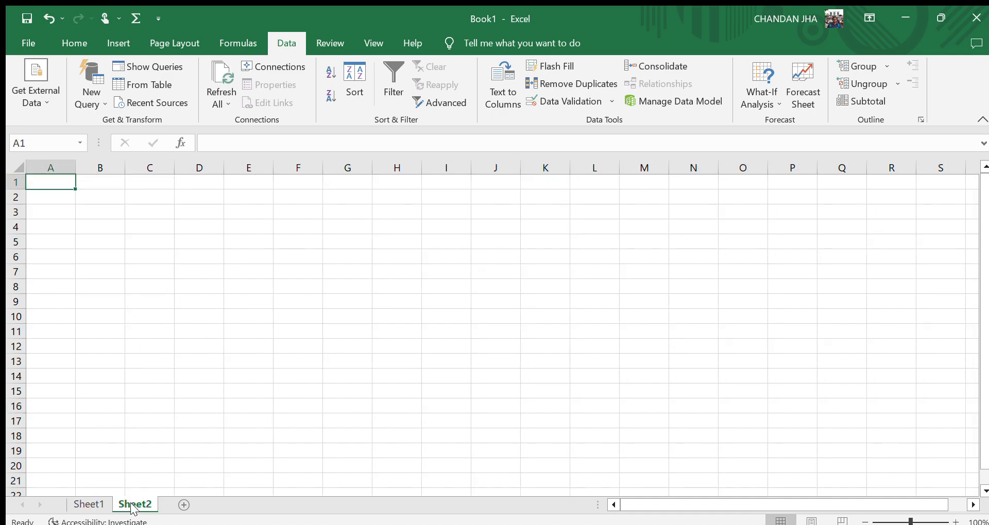
{"action": "left_click", "coordinate": [88, 505]}
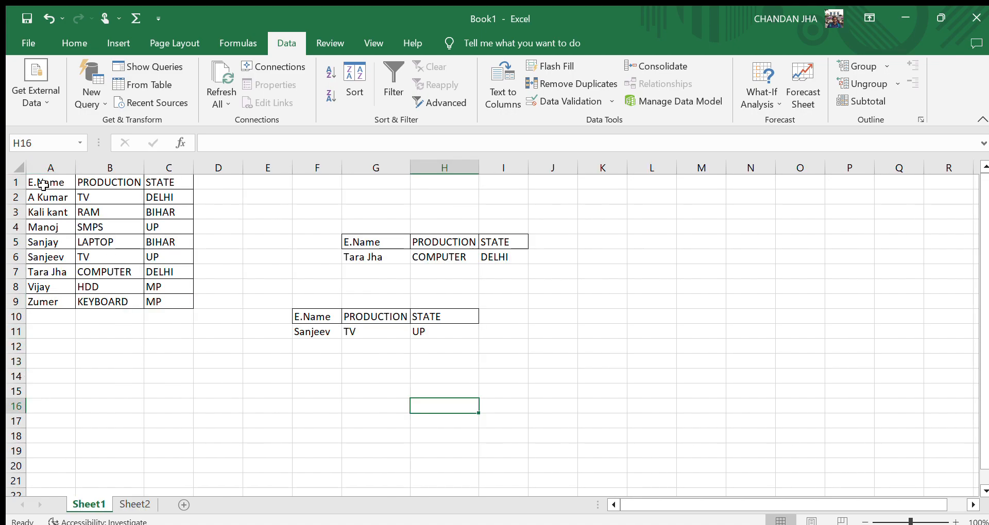
Copy the header row A1:C1 from Sheet1 into Sheet2 and autofit the PRODUCTION column.
{"action": "left_click_drag", "start_coordinate": [43, 185], "coordinate": [172, 179]}
{"action": "key", "text": "ctrl+c"}
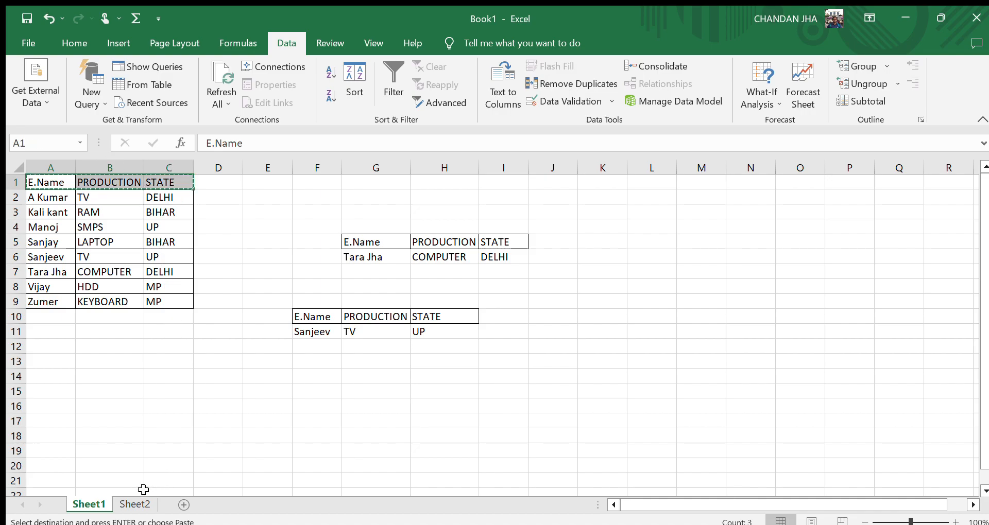
{"action": "left_click", "coordinate": [132, 504]}
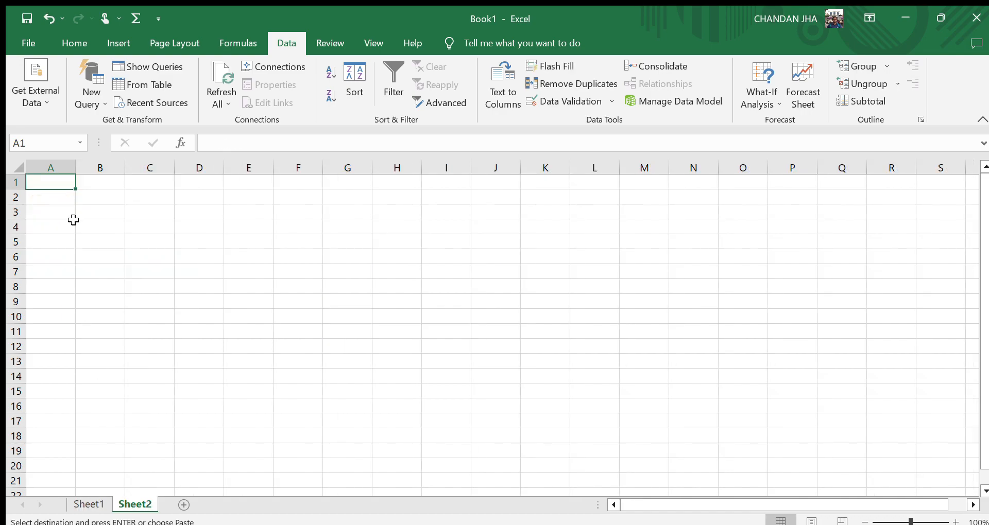
{"action": "key", "text": "ctrl+v"}
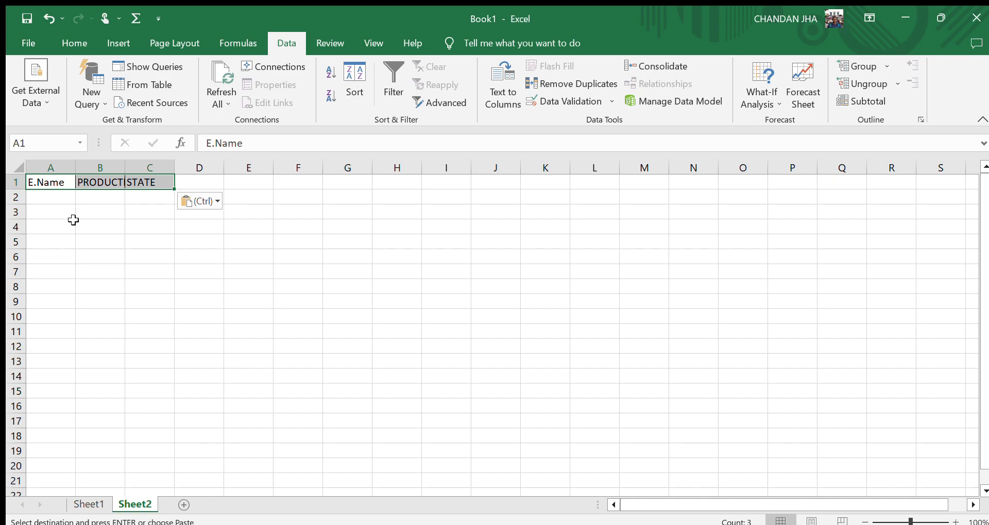
{"action": "left_click", "coordinate": [131, 230]}
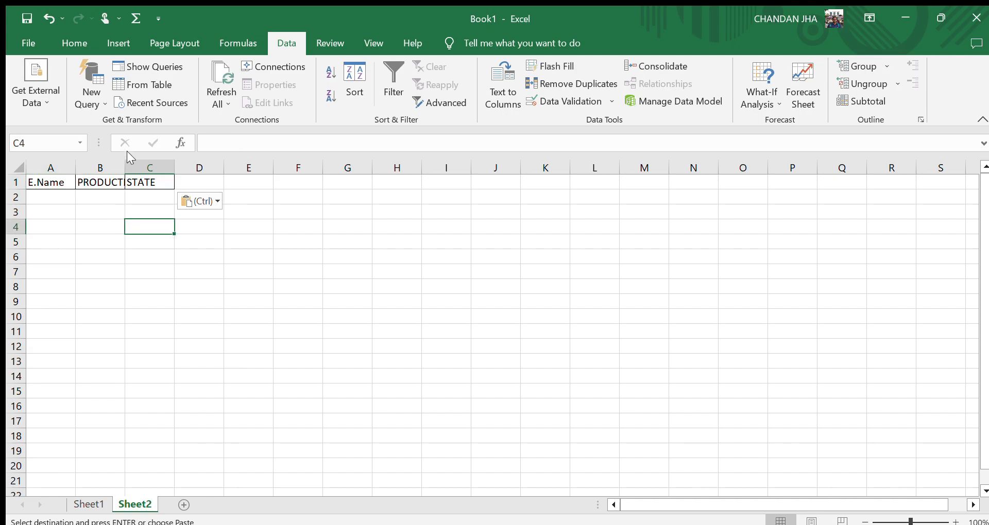
{"action": "double_click", "coordinate": [125, 169]}
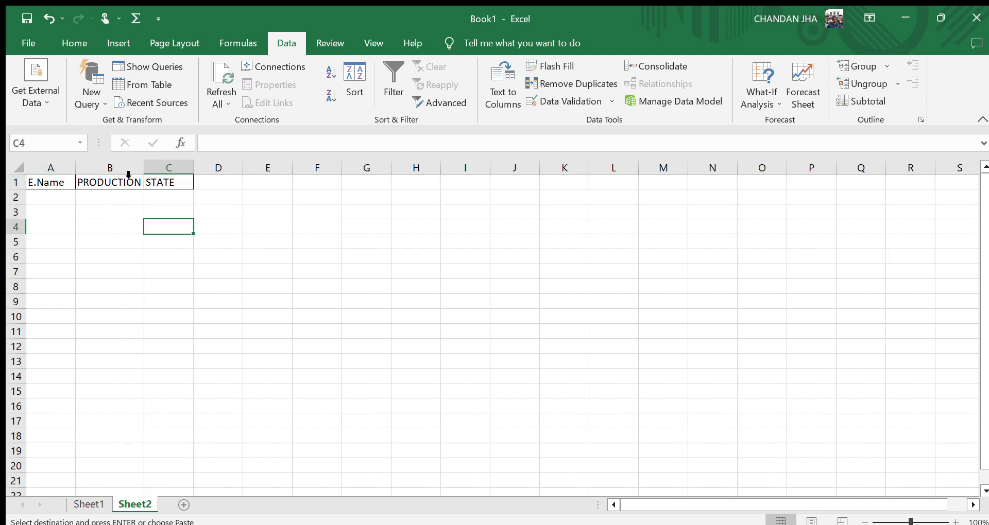
{"action": "left_click", "coordinate": [55, 197]}
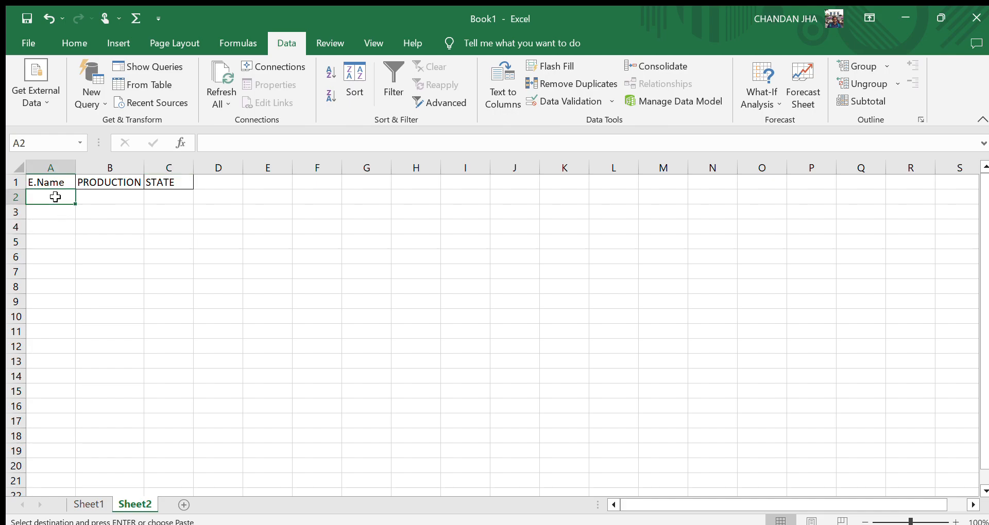
{"action": "type", "text": "A"}
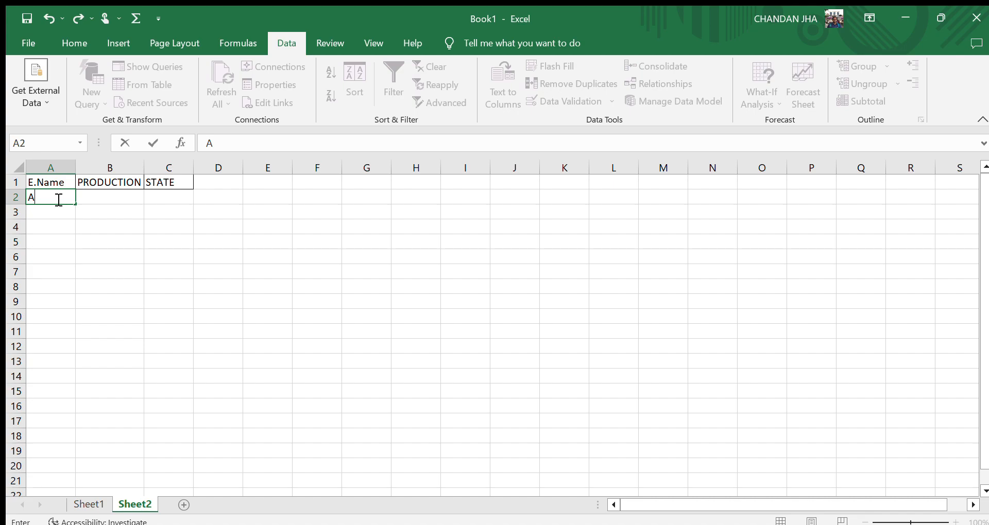
{"action": "key", "text": "BackSpace"}
Add a drop-down list to Sheet2's A2 sourced from Sheet1's names A2:A9, and pick A Kumar from it.
{"action": "left_click", "coordinate": [88, 500]}
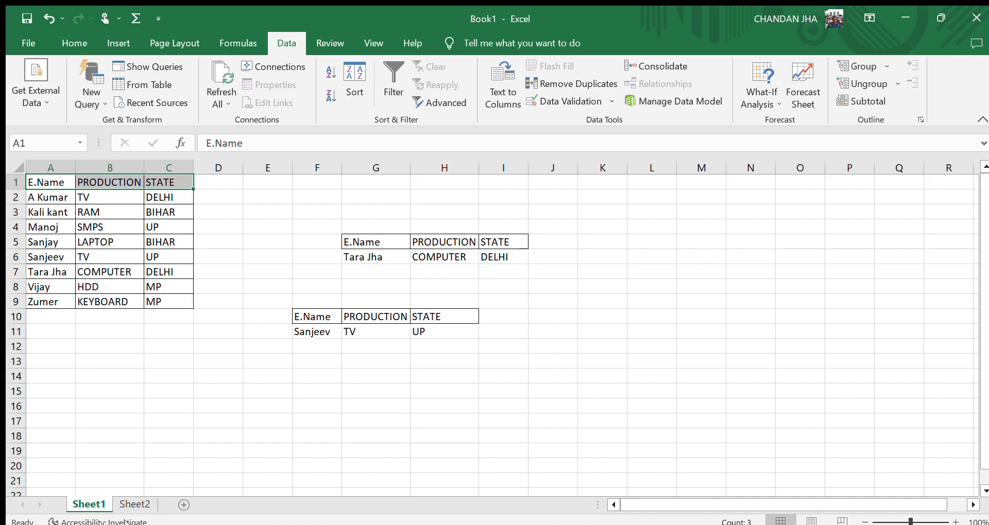
{"action": "left_click", "coordinate": [129, 504]}
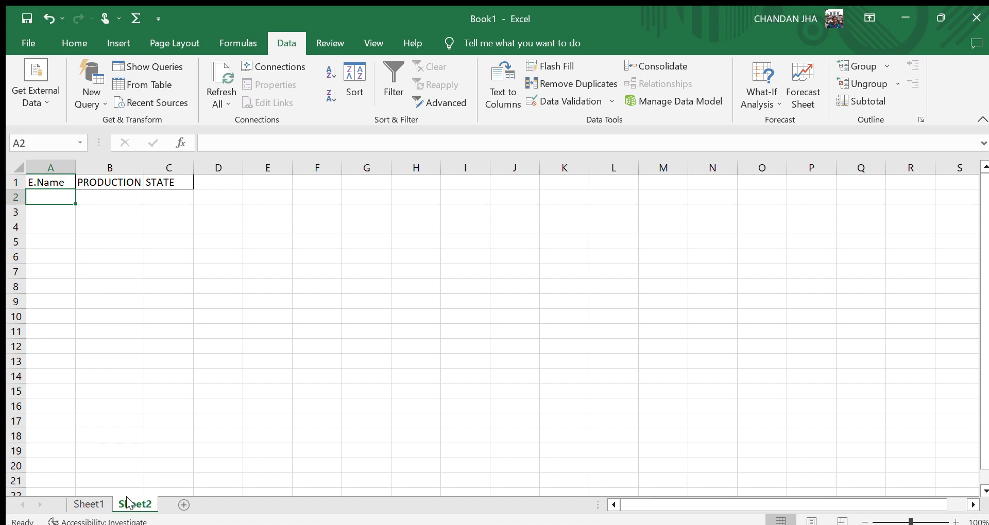
{"action": "left_click", "coordinate": [570, 88]}
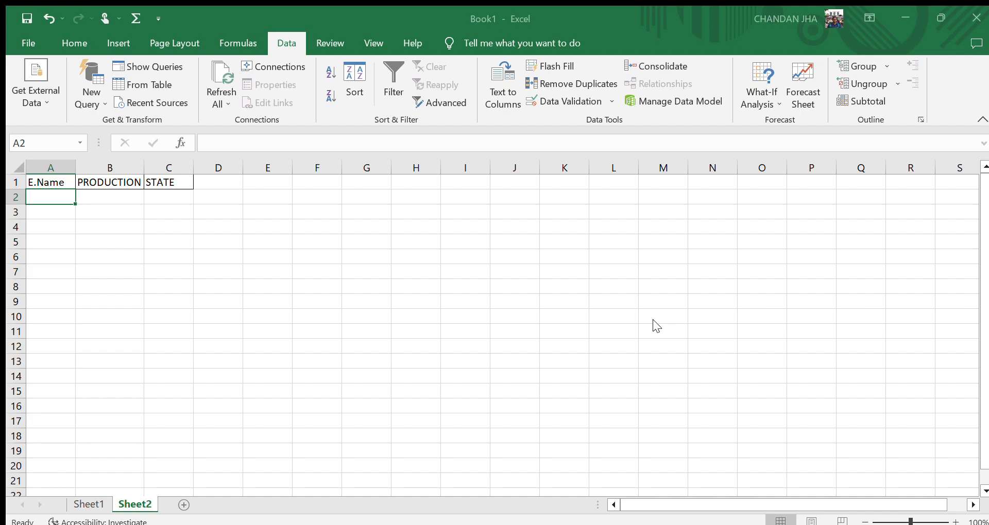
{"action": "left_click", "coordinate": [631, 334]}
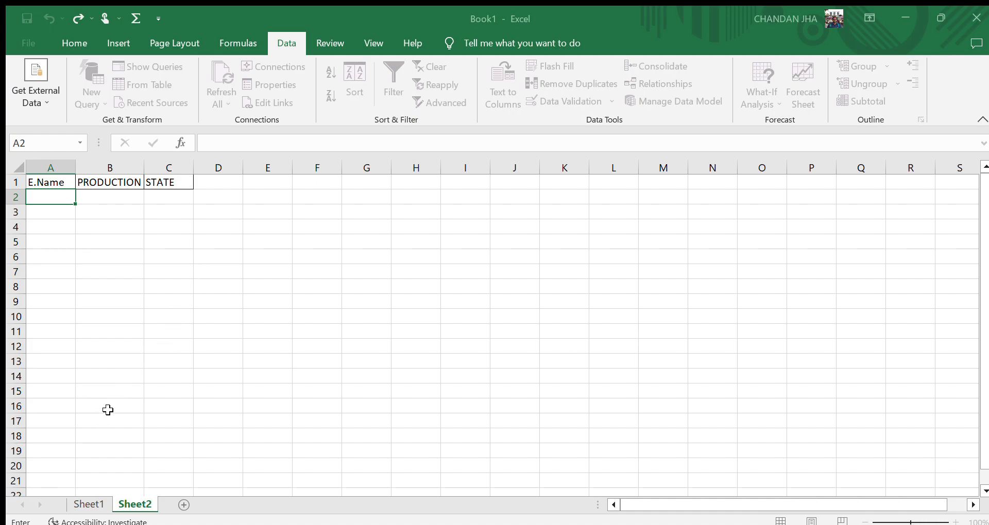
{"action": "left_click", "coordinate": [82, 504]}
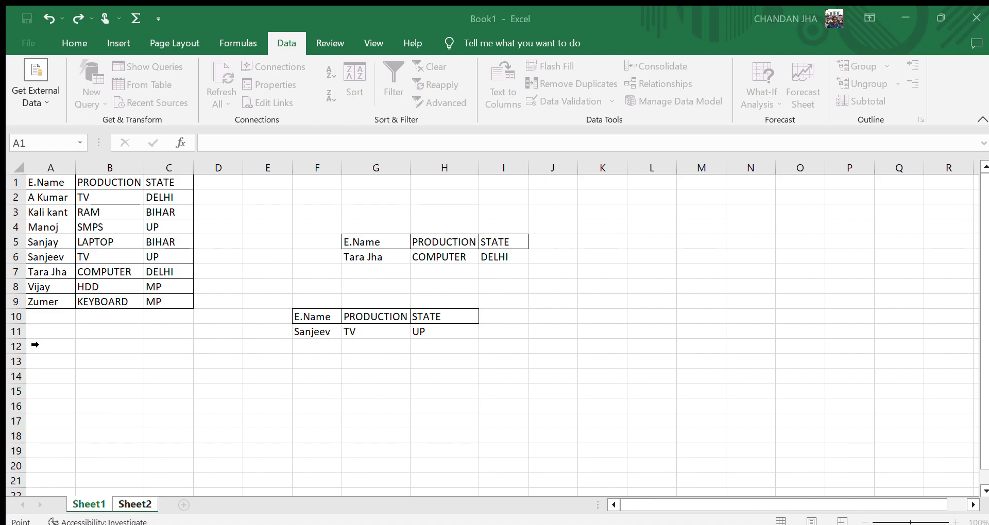
{"action": "left_click", "coordinate": [54, 189]}
{"action": "key", "text": "ctrl+c"}
{"action": "key", "text": "ctrl+shift+Down"}
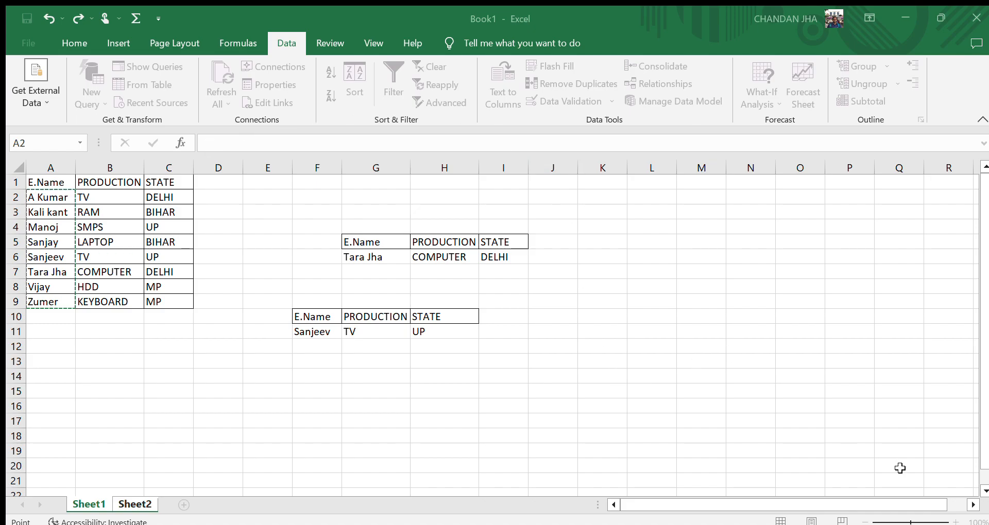
{"action": "key", "text": "Return"}
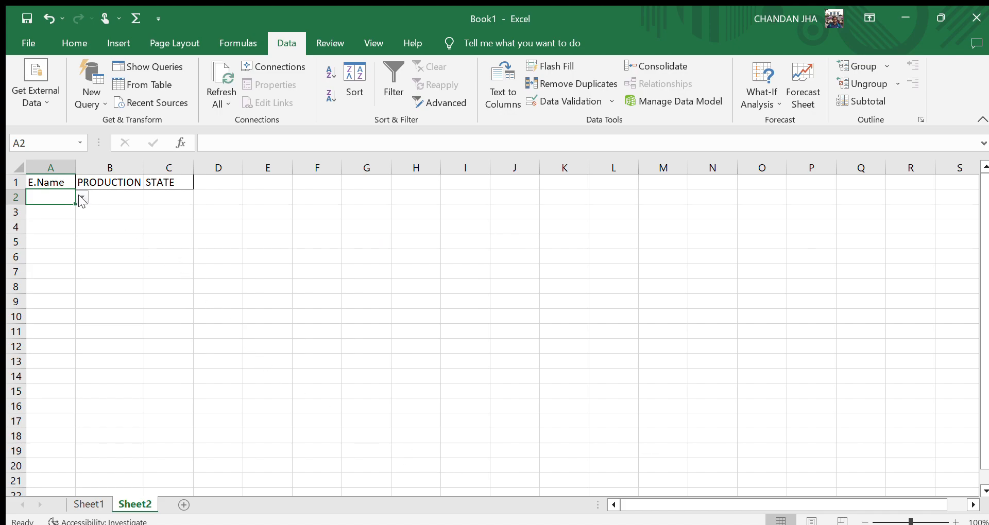
{"action": "left_click", "coordinate": [51, 203]}
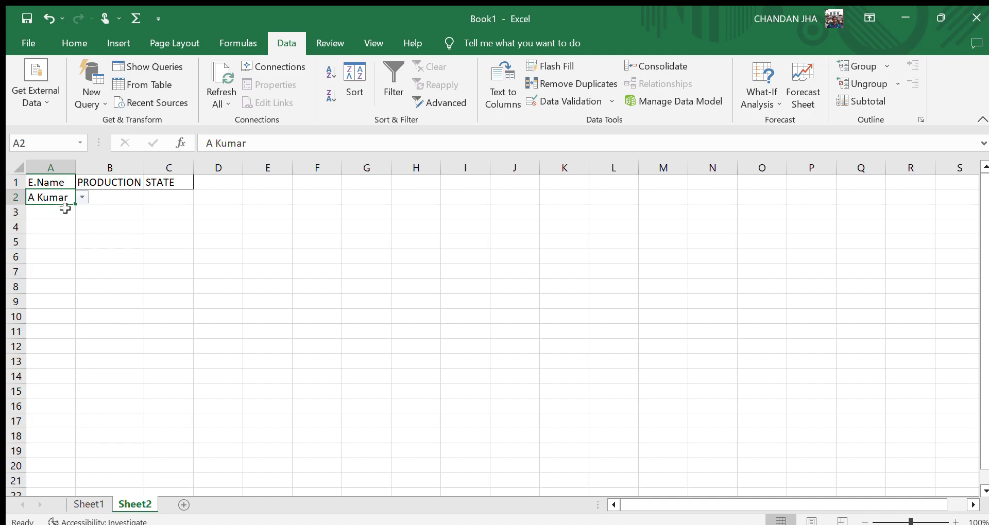
{"action": "left_click", "coordinate": [83, 504]}
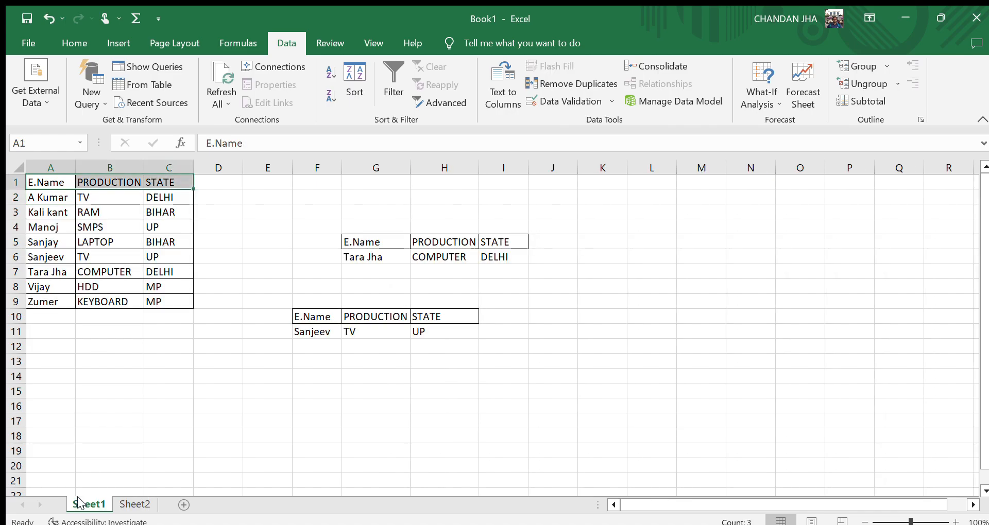
{"action": "left_click", "coordinate": [135, 505]}
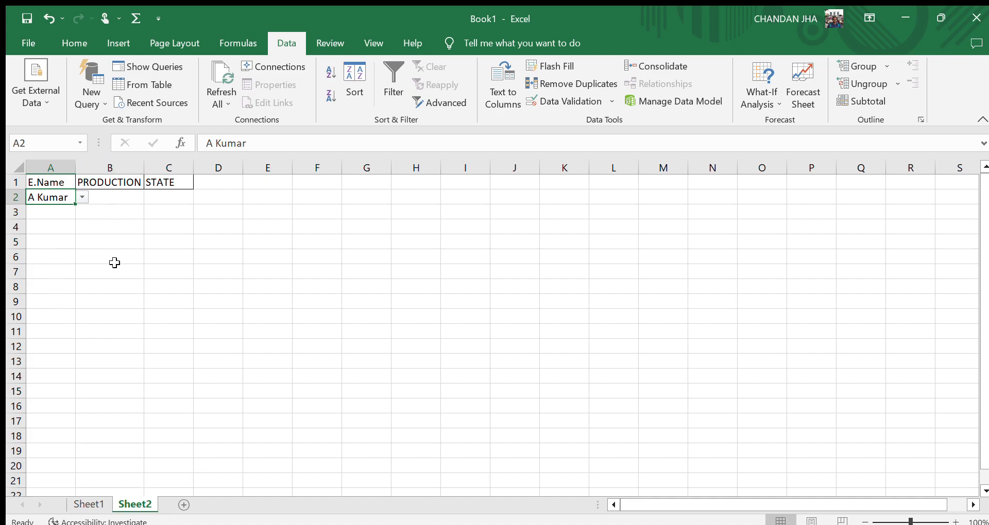
{"action": "left_click", "coordinate": [121, 202]}
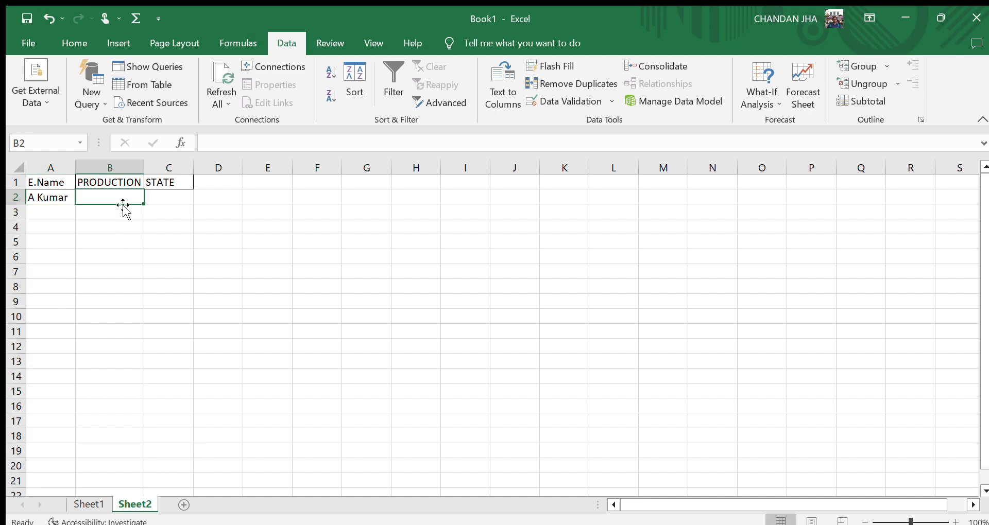
{"action": "type", "text": "="}
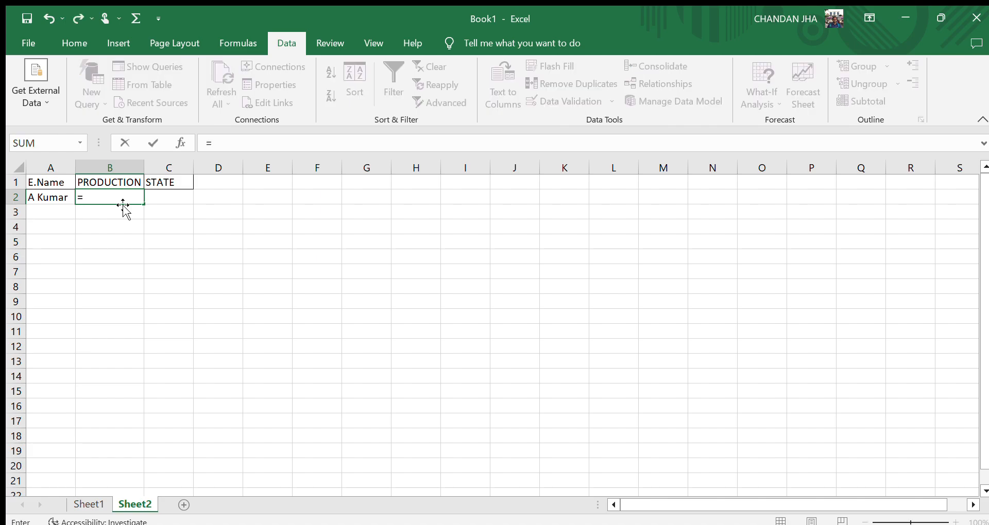
{"action": "type", "text": "VL"}
{"action": "left_click", "coordinate": [123, 205]}
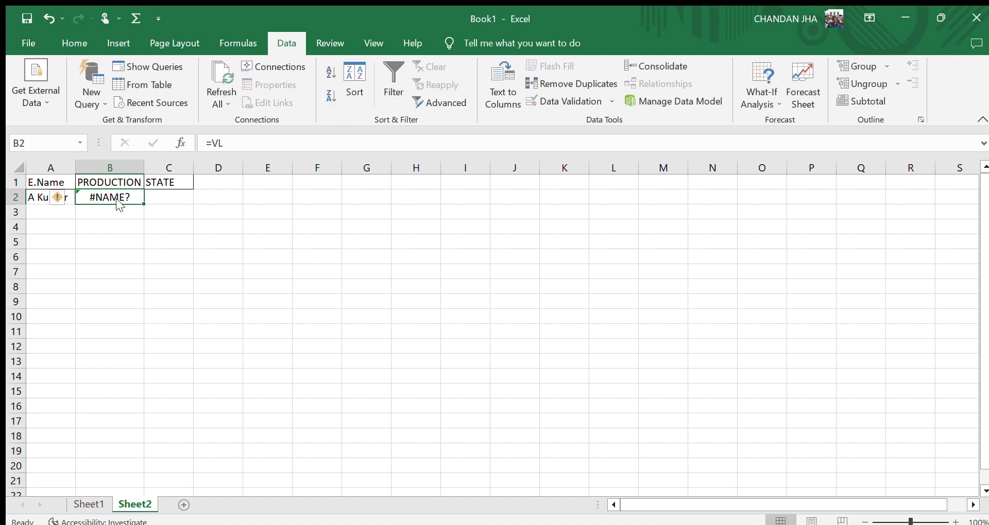
{"action": "key", "text": "BackSpace"}
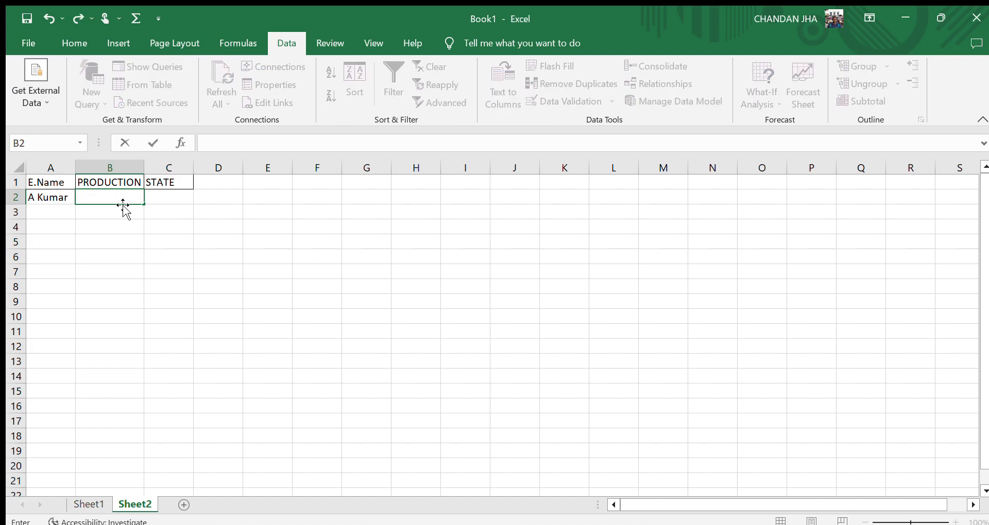
Start a VLOOKUP in Sheet2's B2 that looks up A2 in Sheet1's table A1:C9.
{"action": "type", "text": "=VL"}
{"action": "key", "text": "Tab"}
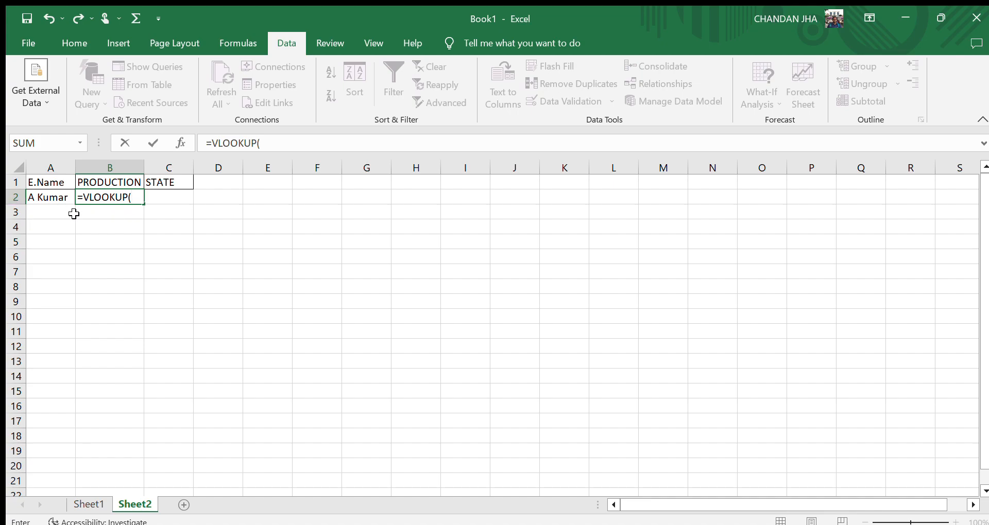
{"action": "left_click", "coordinate": [55, 195]}
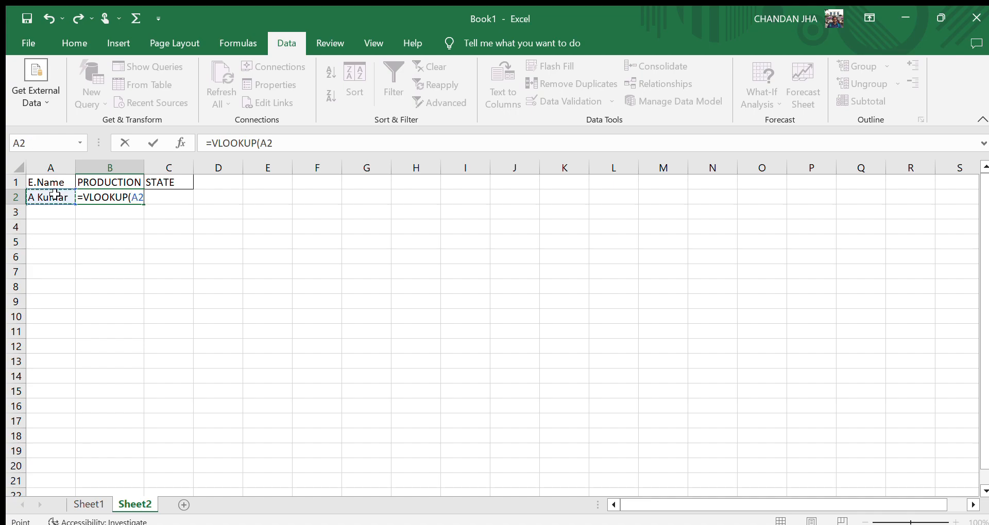
{"action": "type", "text": ","}
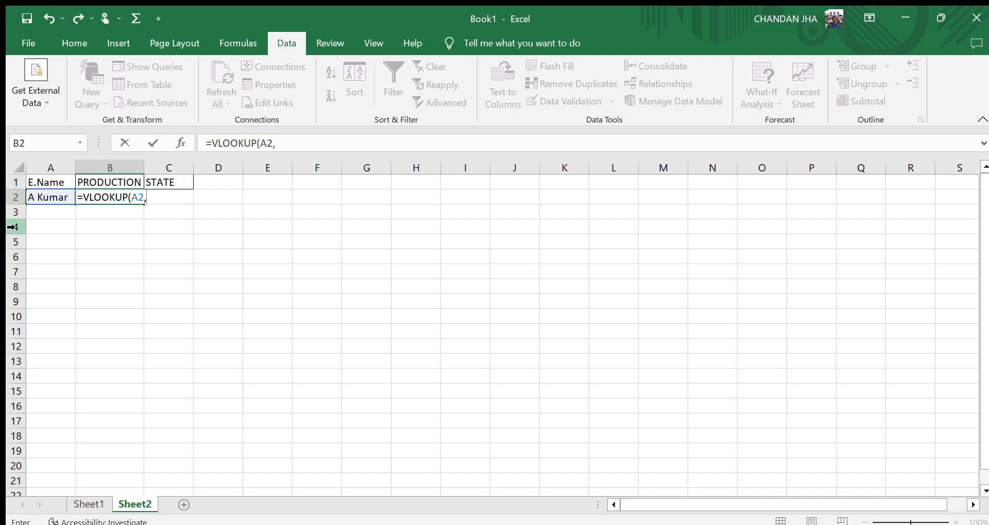
{"action": "left_click", "coordinate": [94, 505]}
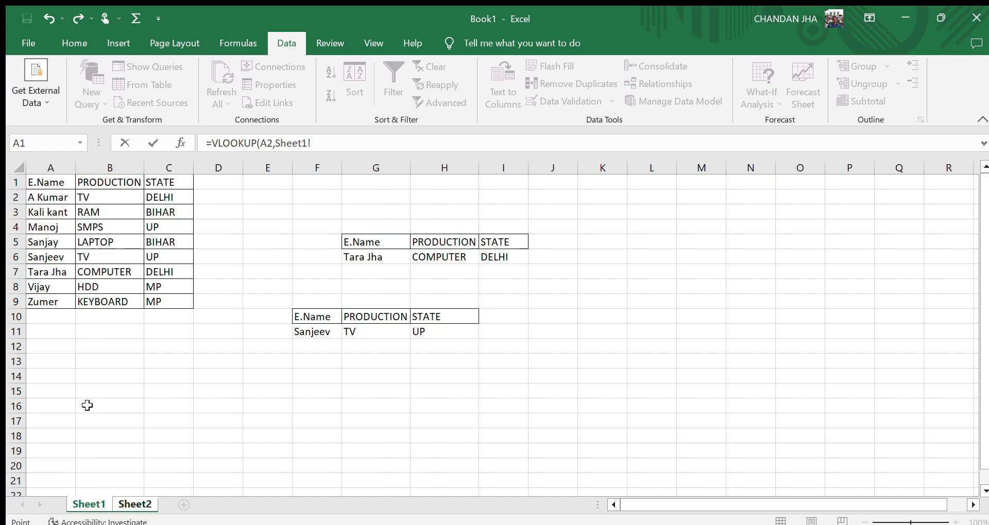
{"action": "left_click", "coordinate": [39, 191]}
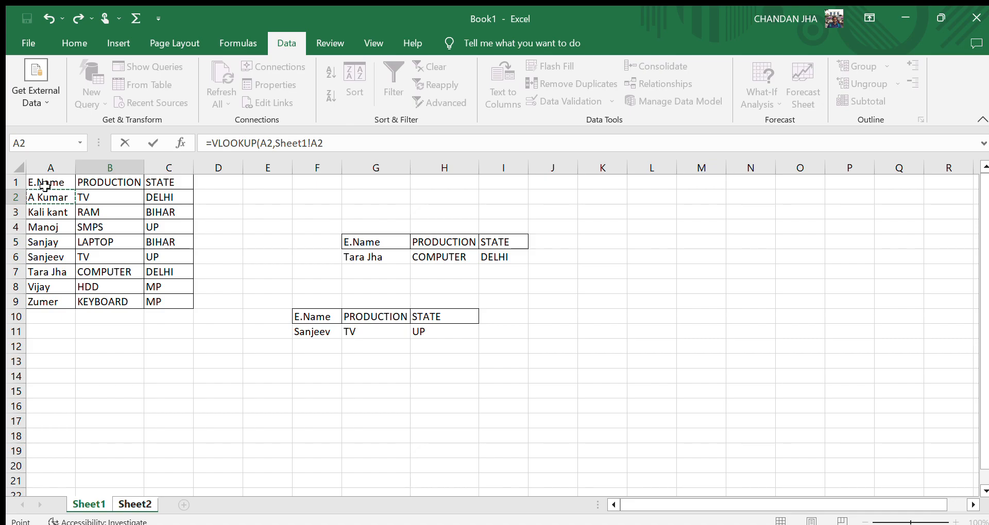
{"action": "left_click", "coordinate": [50, 184]}
{"action": "key", "text": "shift+Right"}
{"action": "key", "text": "shift+Right"}
{"action": "key", "text": "ctrl+shift+Down"}
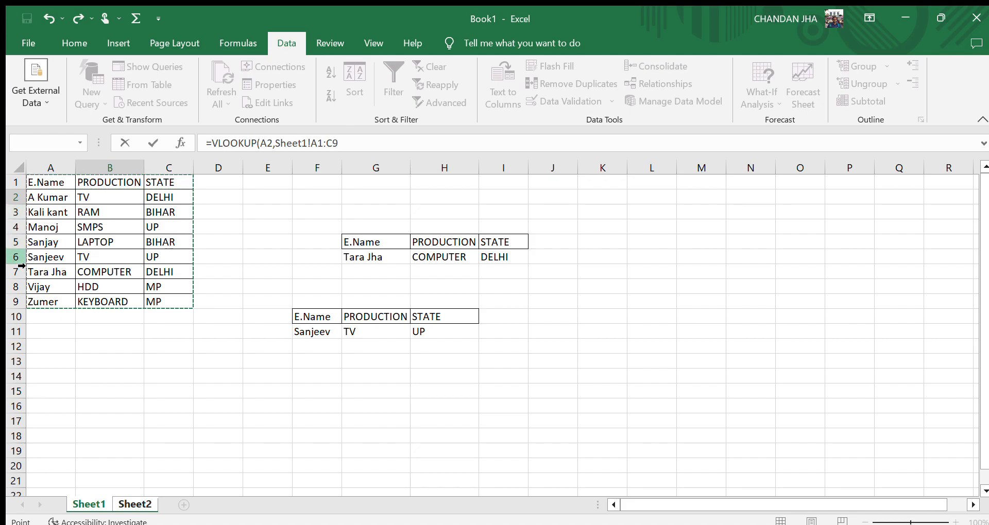
Correct the table reference to Sheet1!A1:C9 and finish the formula with column 2 and match type 1.
{"action": "left_click", "coordinate": [140, 496]}
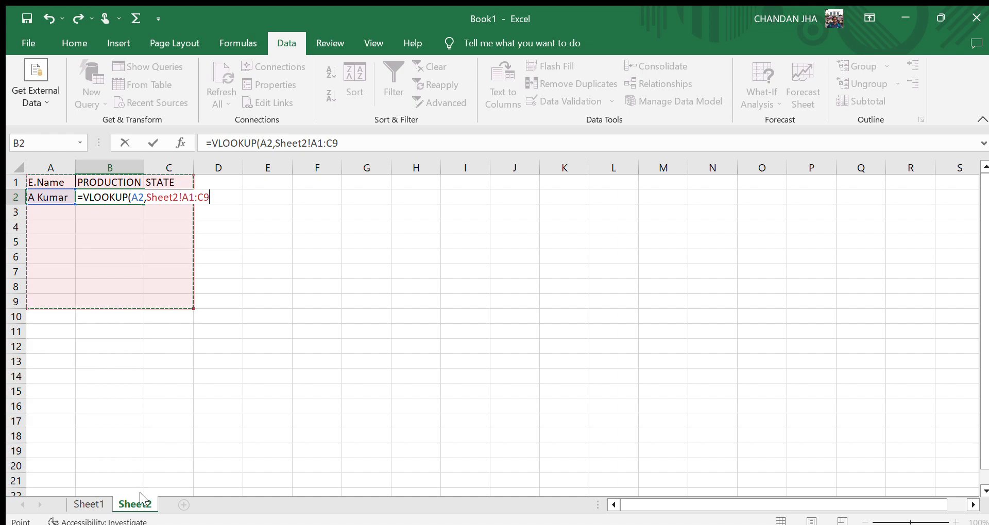
{"action": "left_click", "coordinate": [180, 202]}
{"action": "key", "text": "BackSpace"}
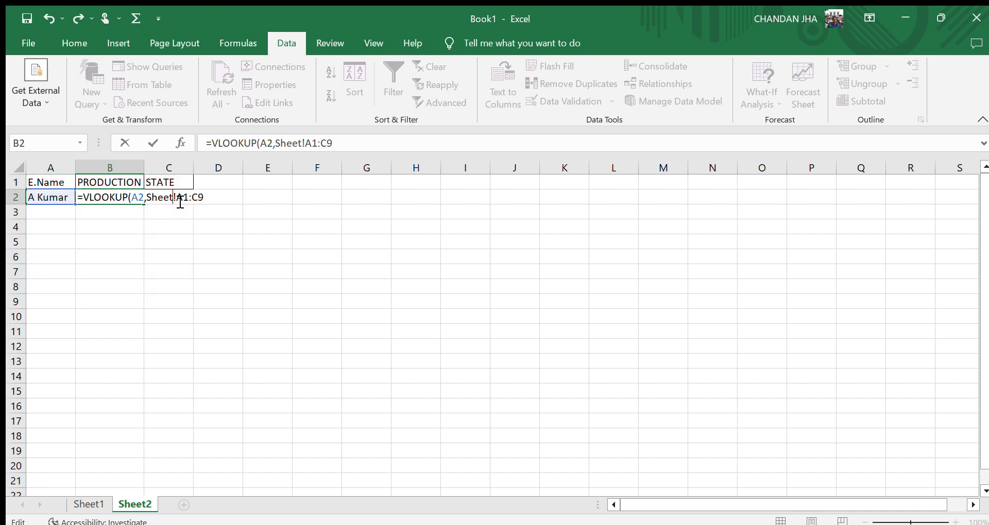
{"action": "type", "text": "1"}
{"action": "type", "text": "2,1)"}
{"action": "key", "text": "Return"}
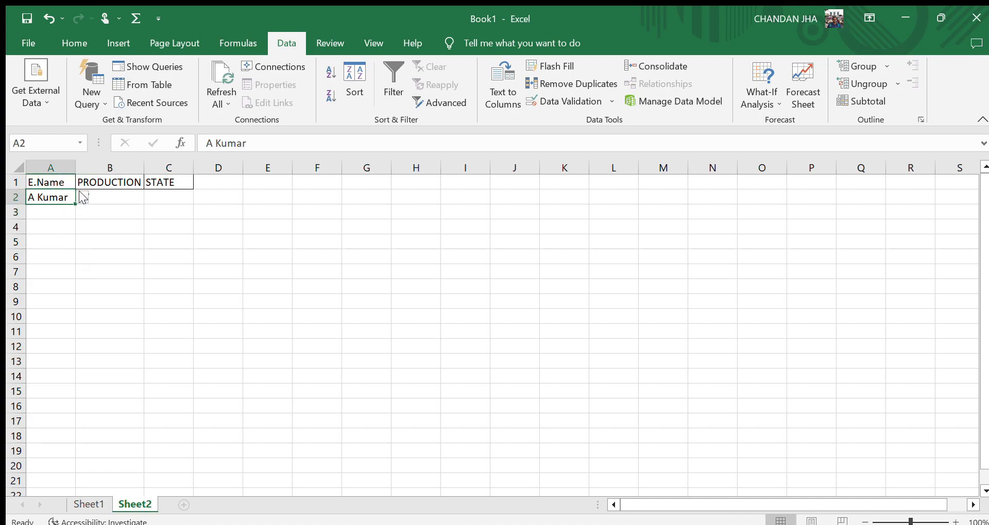
Pick Kali kant and then Vijay from A2's drop-down to test the PRODUCTION lookup.
{"action": "left_click", "coordinate": [60, 213]}
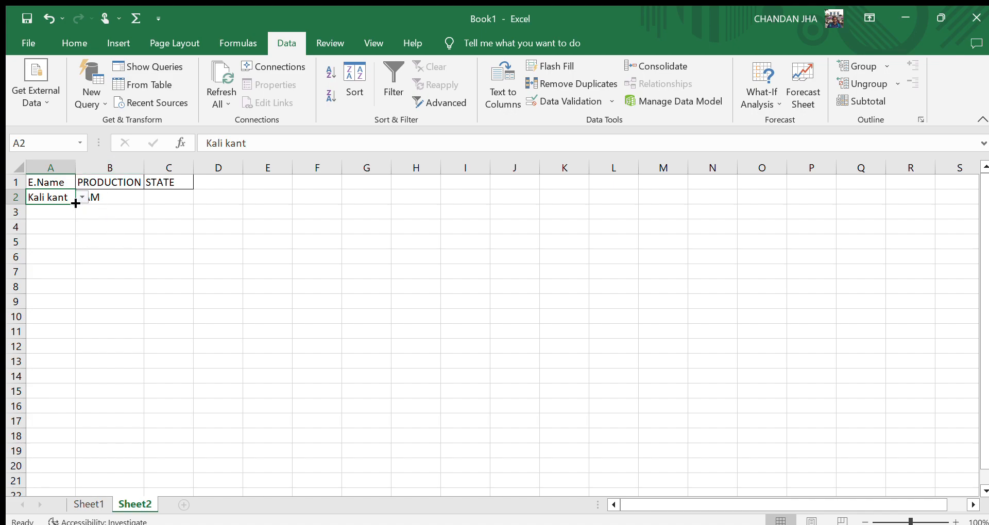
{"action": "left_click", "coordinate": [47, 266]}
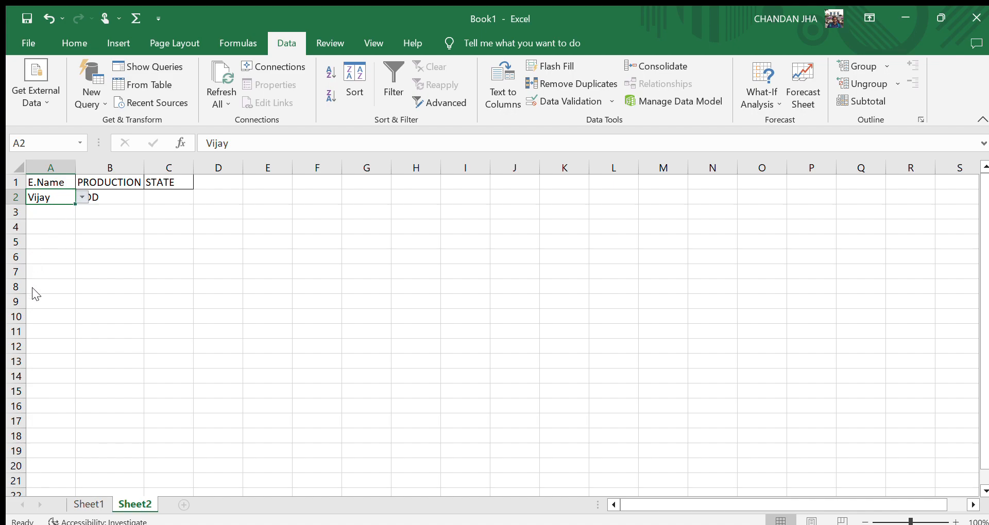
{"action": "left_click", "coordinate": [230, 431]}
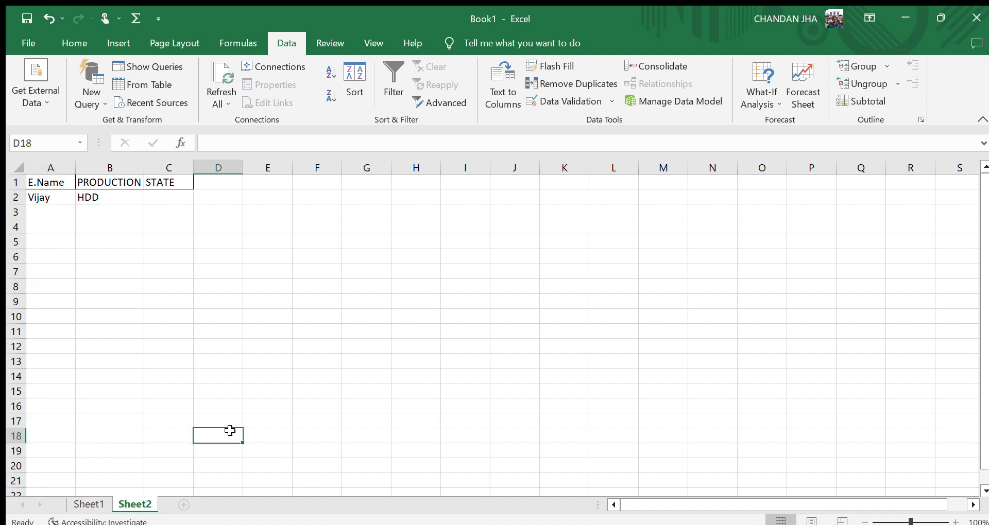
Start a VLOOKUP in C2 that looks up A2 in Sheet1's table A1:C9.
{"action": "left_click", "coordinate": [168, 200]}
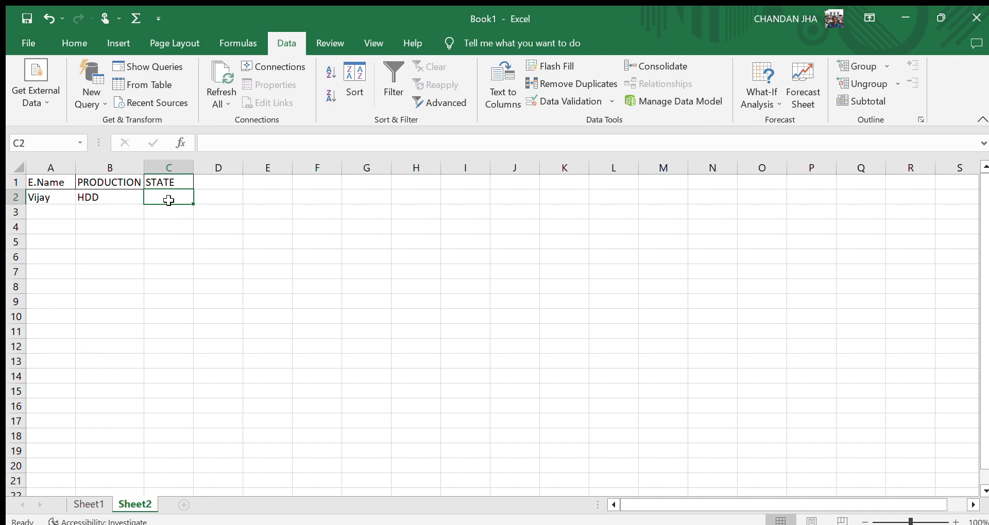
{"action": "type", "text": "="}
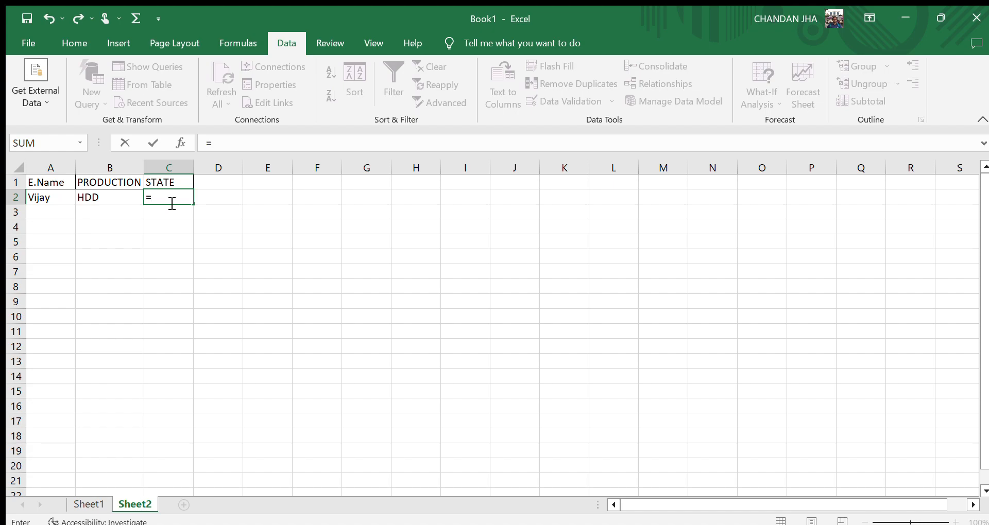
{"action": "type", "text": "VL"}
{"action": "key", "text": "Tab"}
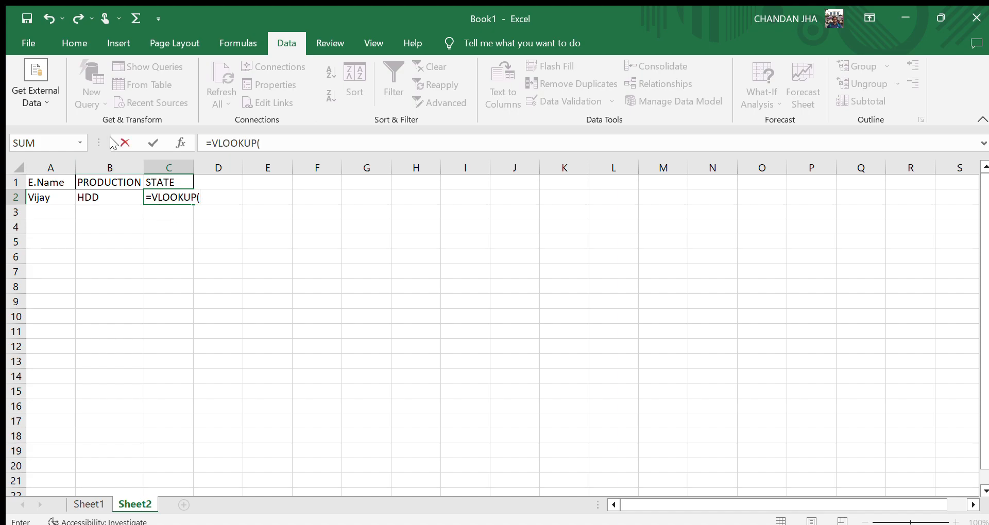
{"action": "left_click", "coordinate": [40, 201]}
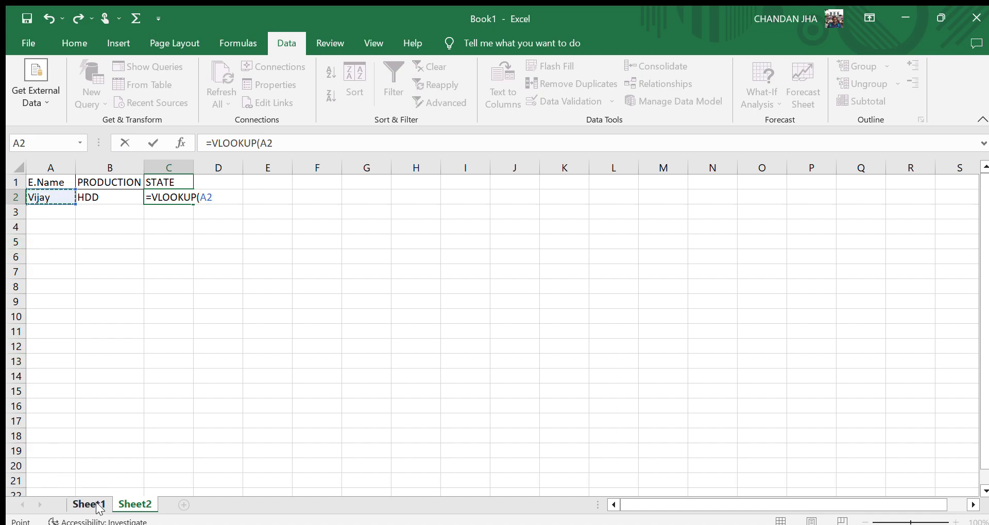
{"action": "type", "text": ","}
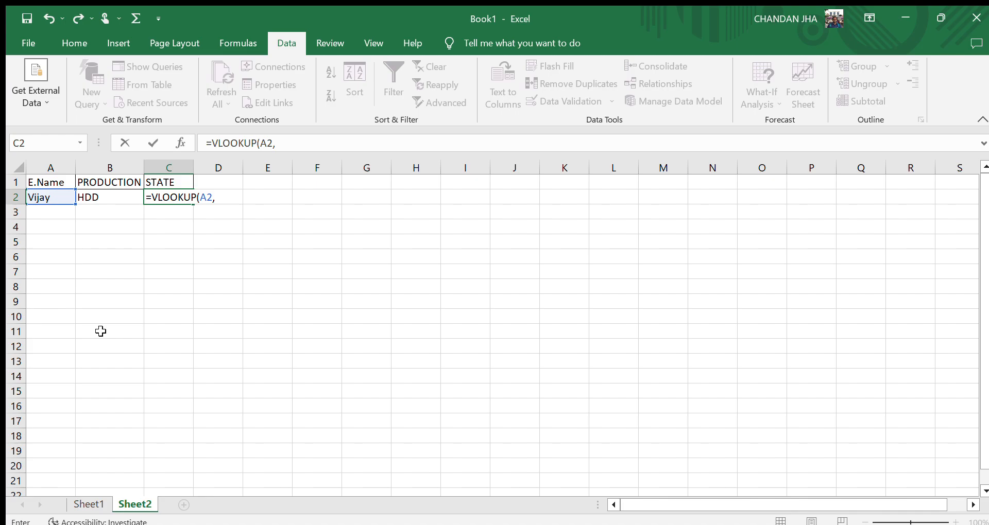
{"action": "left_click", "coordinate": [79, 506]}
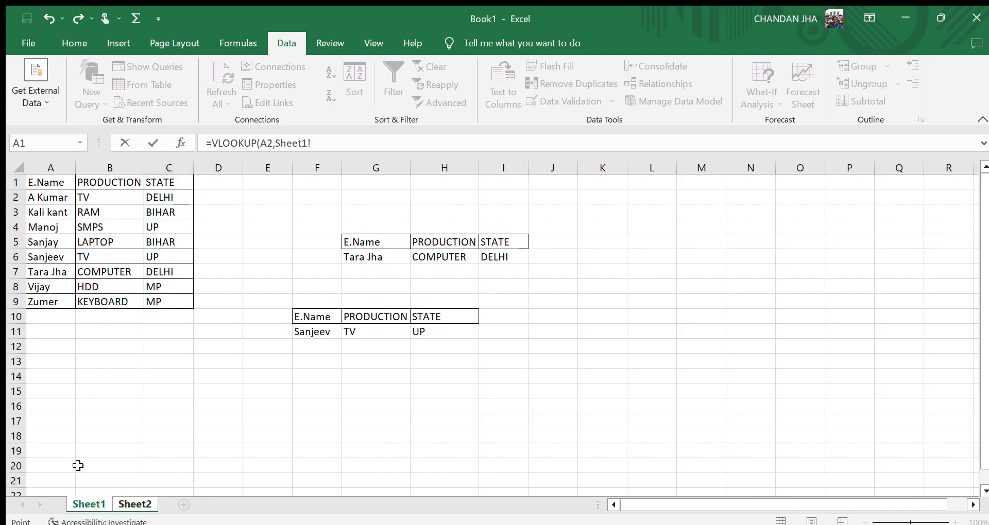
{"action": "left_click", "coordinate": [41, 186]}
{"action": "key", "text": "ctrl+shift+Right"}
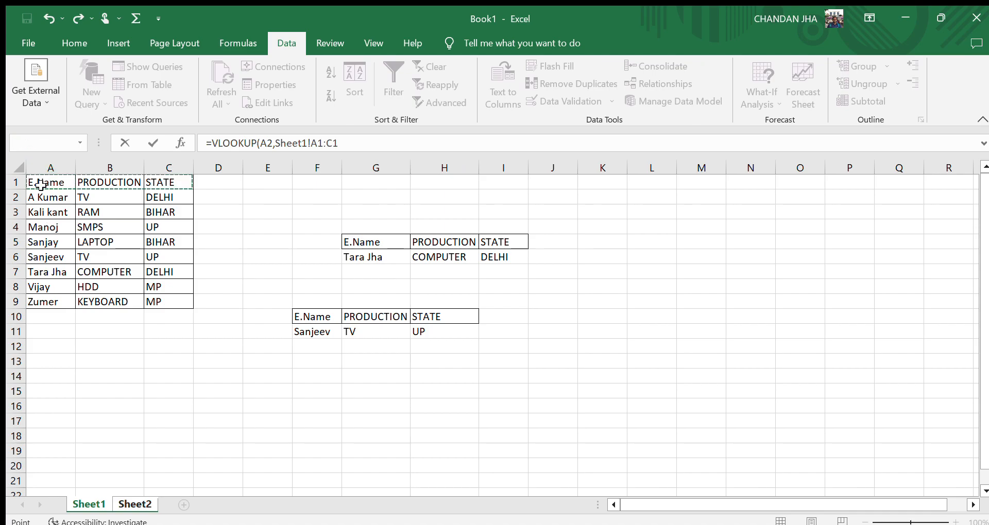
{"action": "key", "text": "ctrl+shift+Down"}
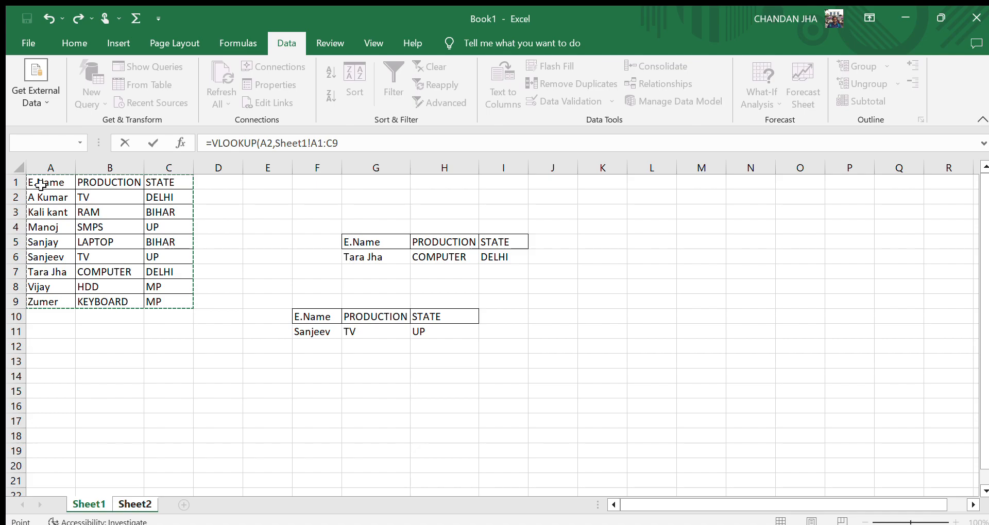
{"action": "left_click", "coordinate": [138, 504]}
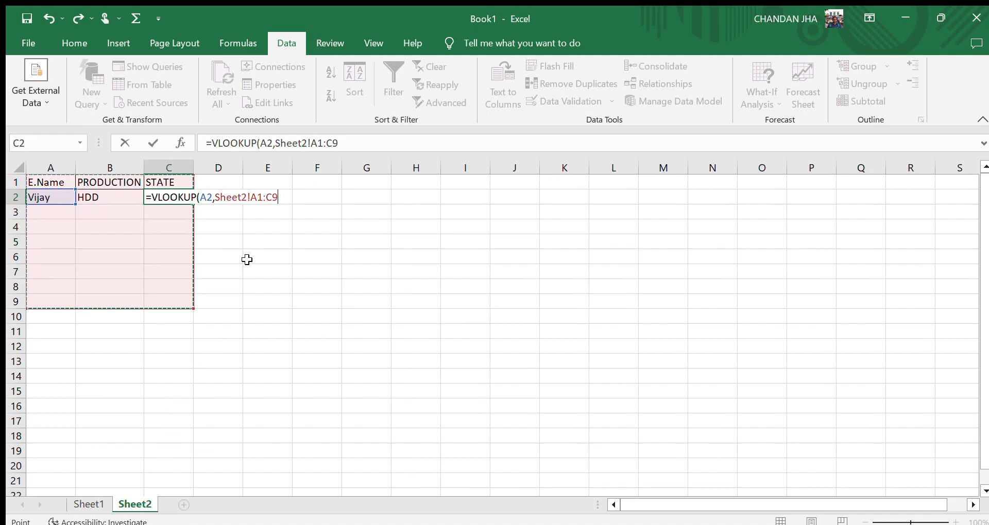
Correct the table reference to Sheet1!A1:C9 and finish the formula with column 3 and match type 1.
{"action": "left_click", "coordinate": [248, 197]}
{"action": "key", "text": "BackSpace"}
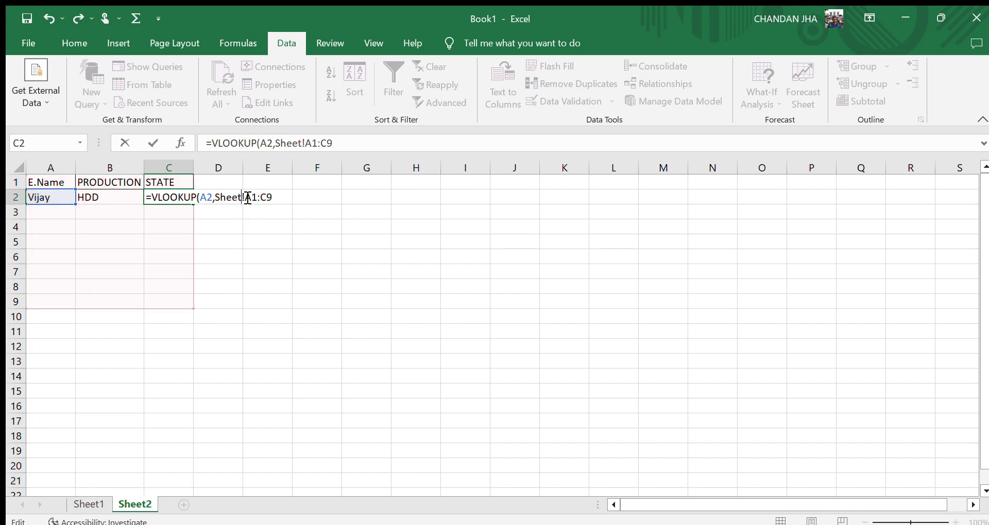
{"action": "type", "text": "1"}
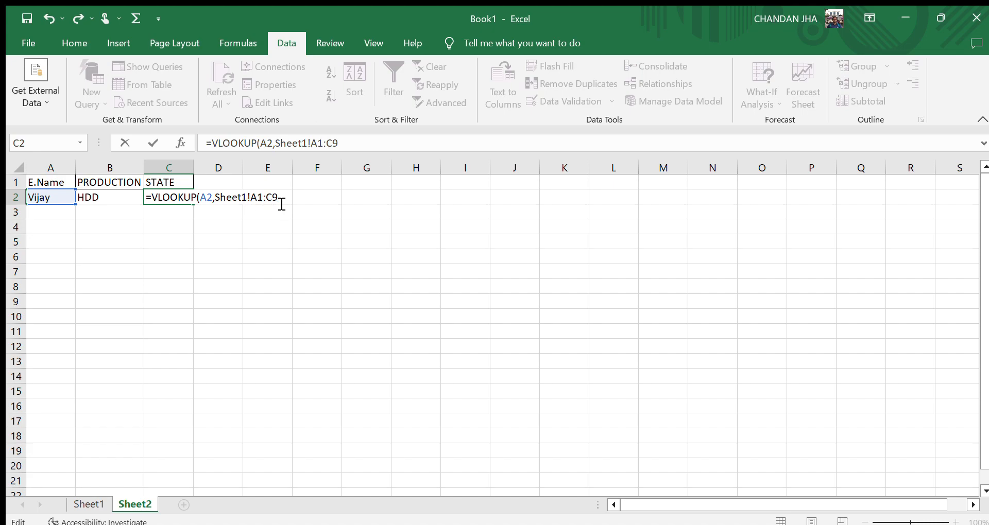
{"action": "type", "text": ",3,1)"}
{"action": "key", "text": "Return"}
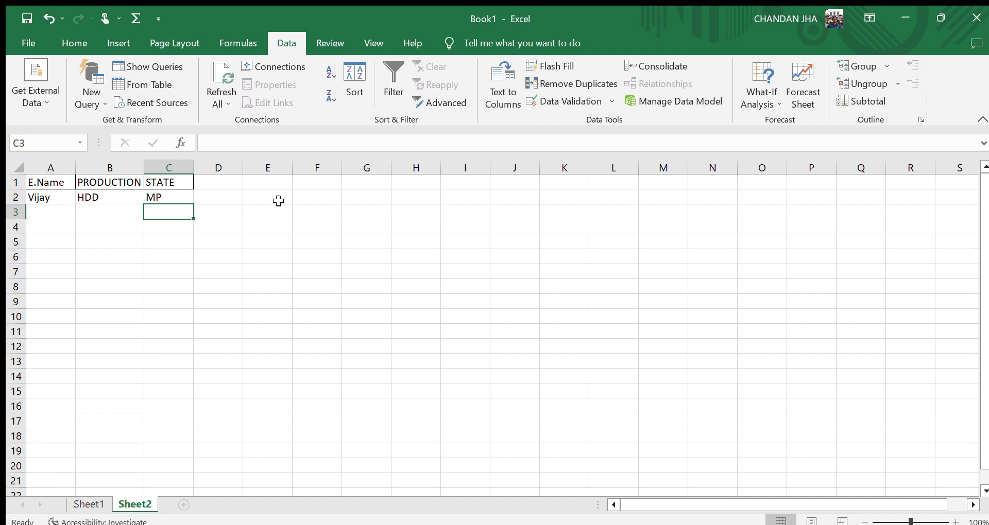
{"action": "left_click", "coordinate": [396, 338]}
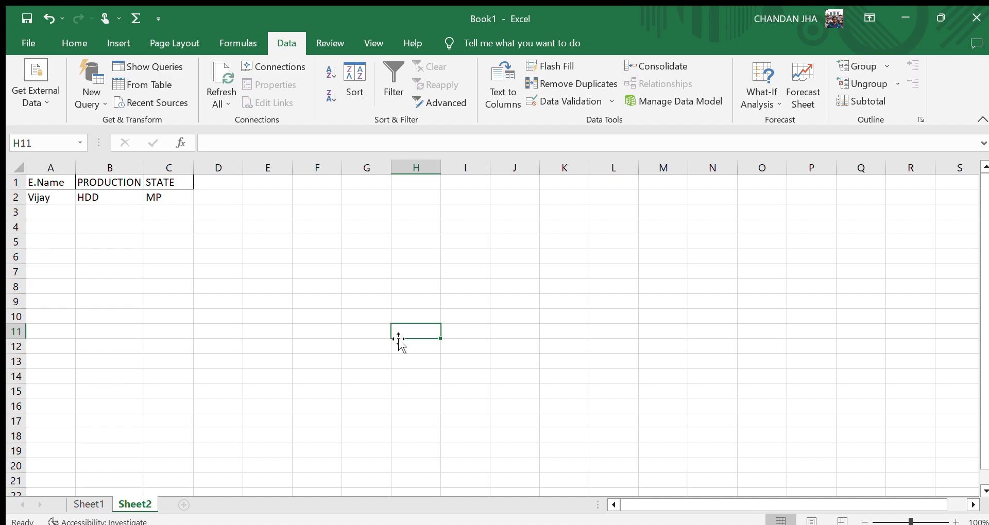